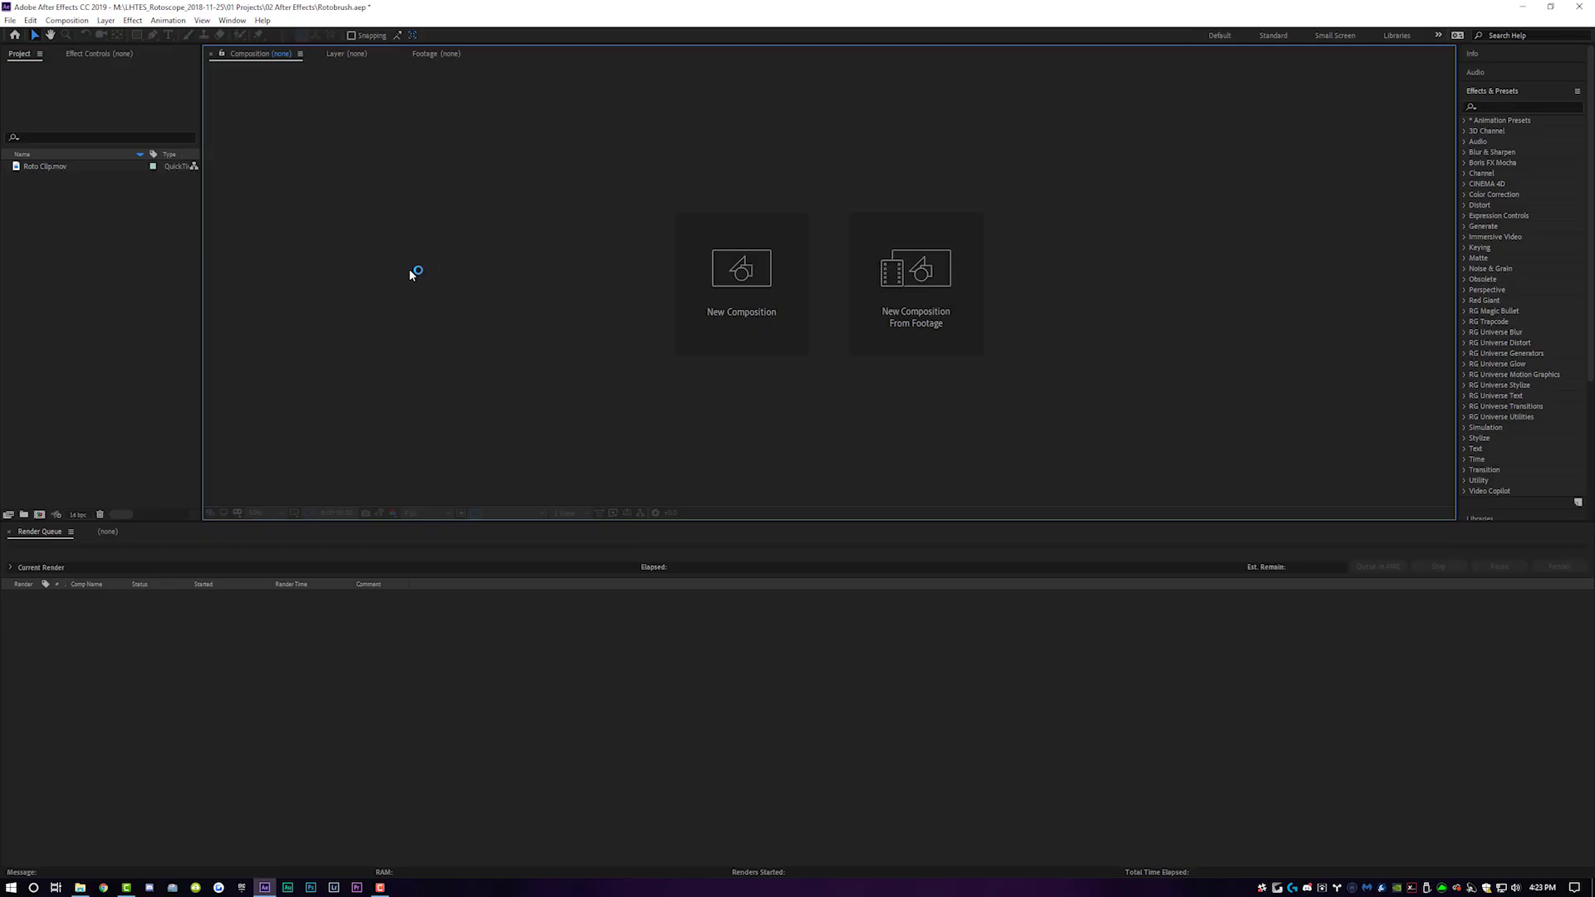
# Build a new Roto Clip composition from the Roto Clip.mov footage
pyautogui.click(56, 167)
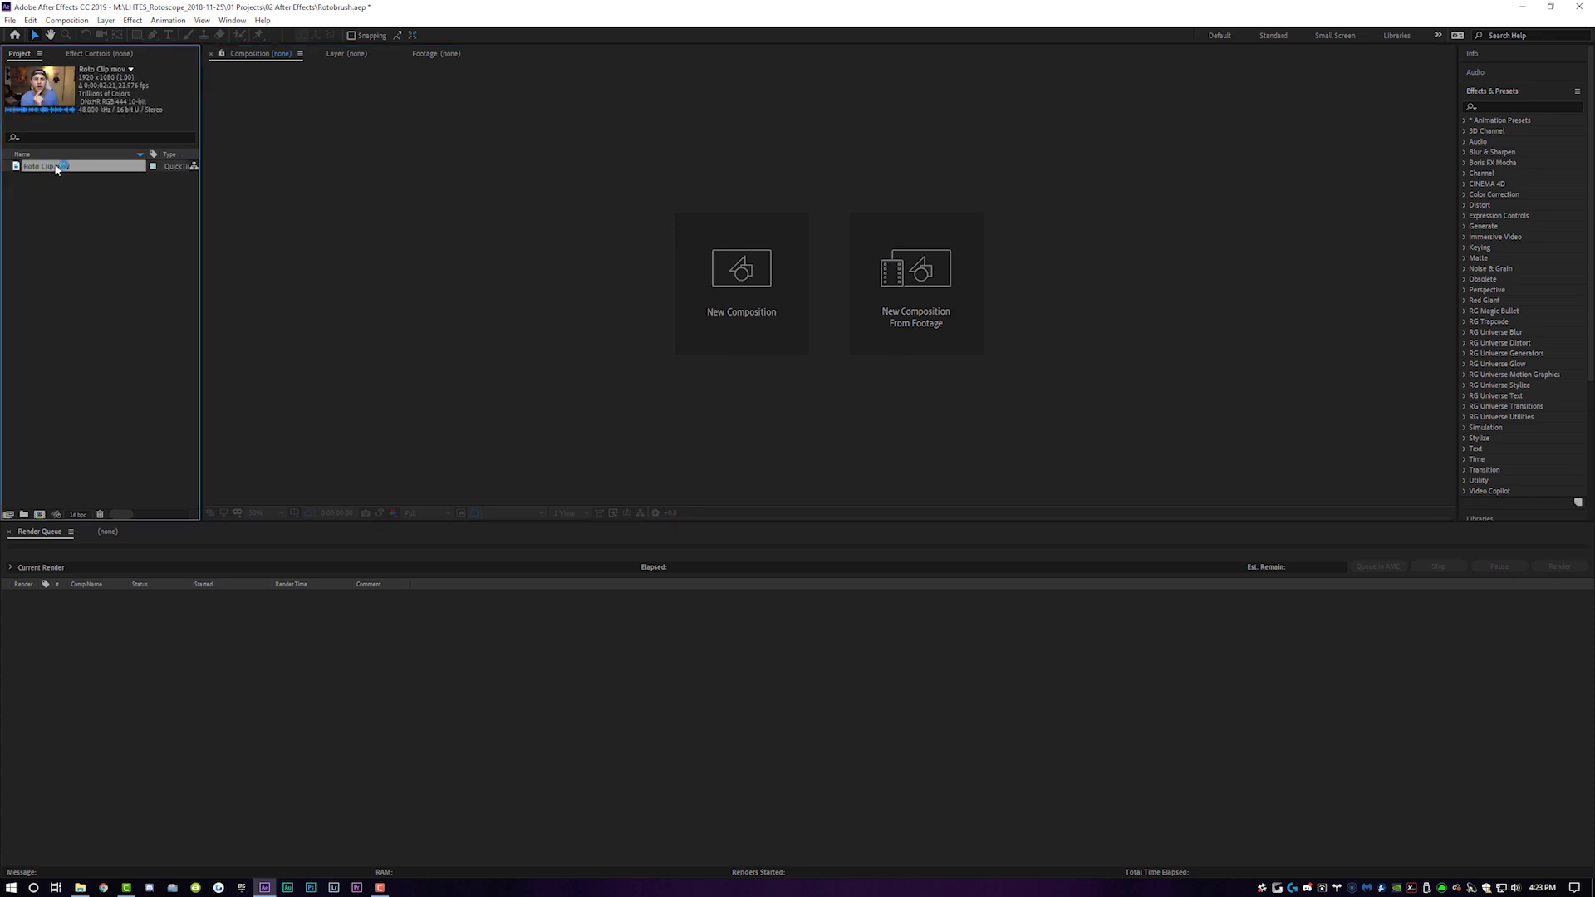
pyautogui.moveTo(56, 168); pyautogui.dragTo(55, 489)
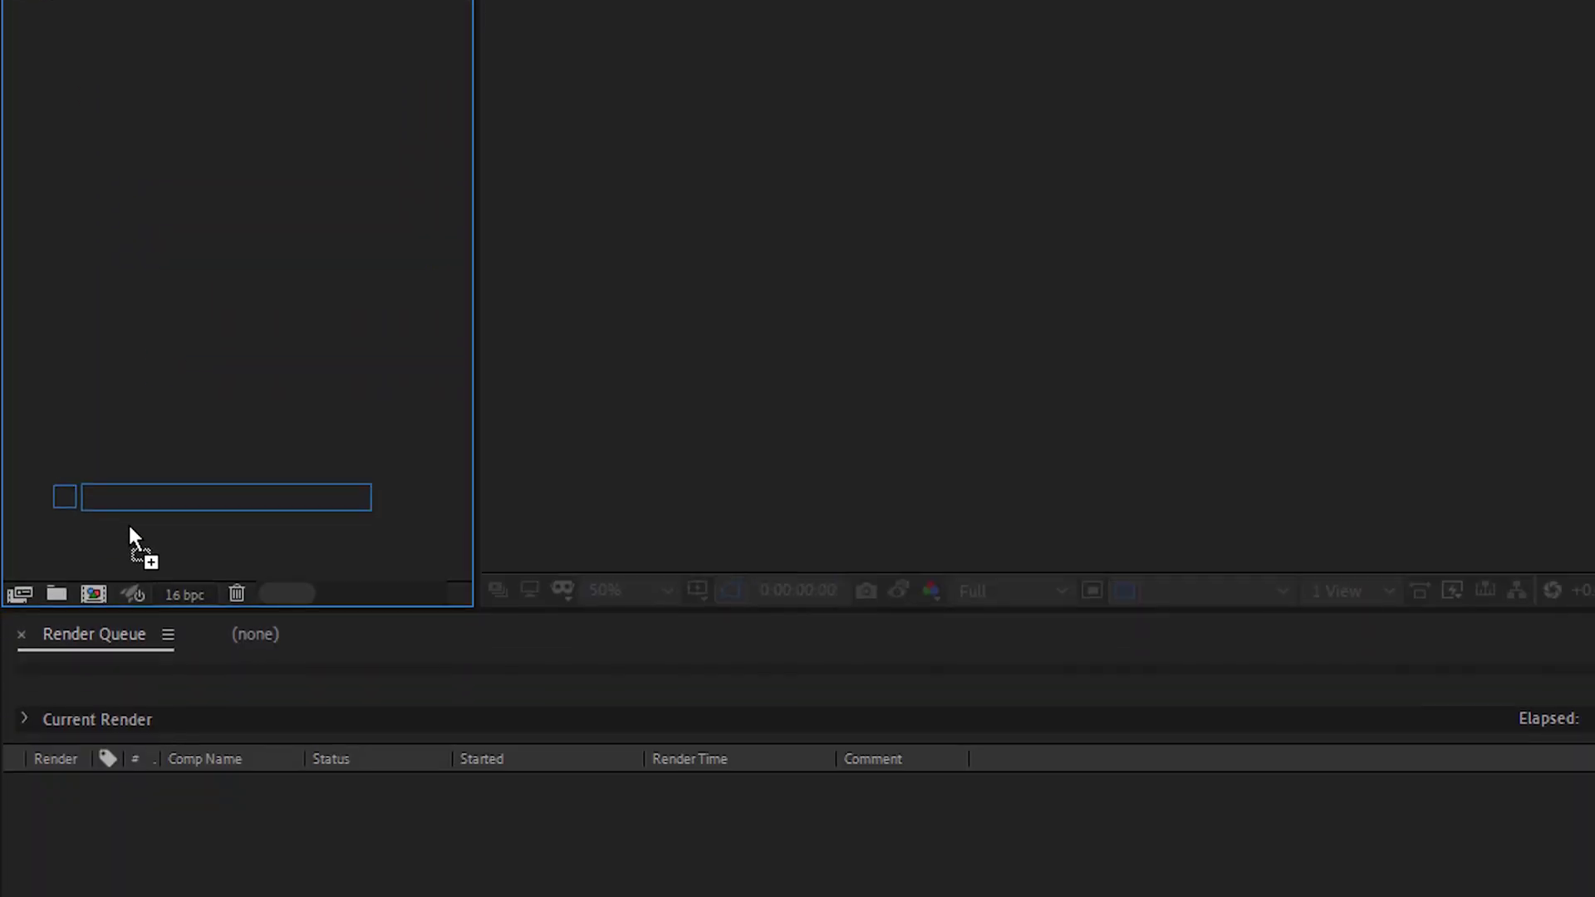
pyautogui.moveTo(130, 529); pyautogui.dragTo(94, 594)
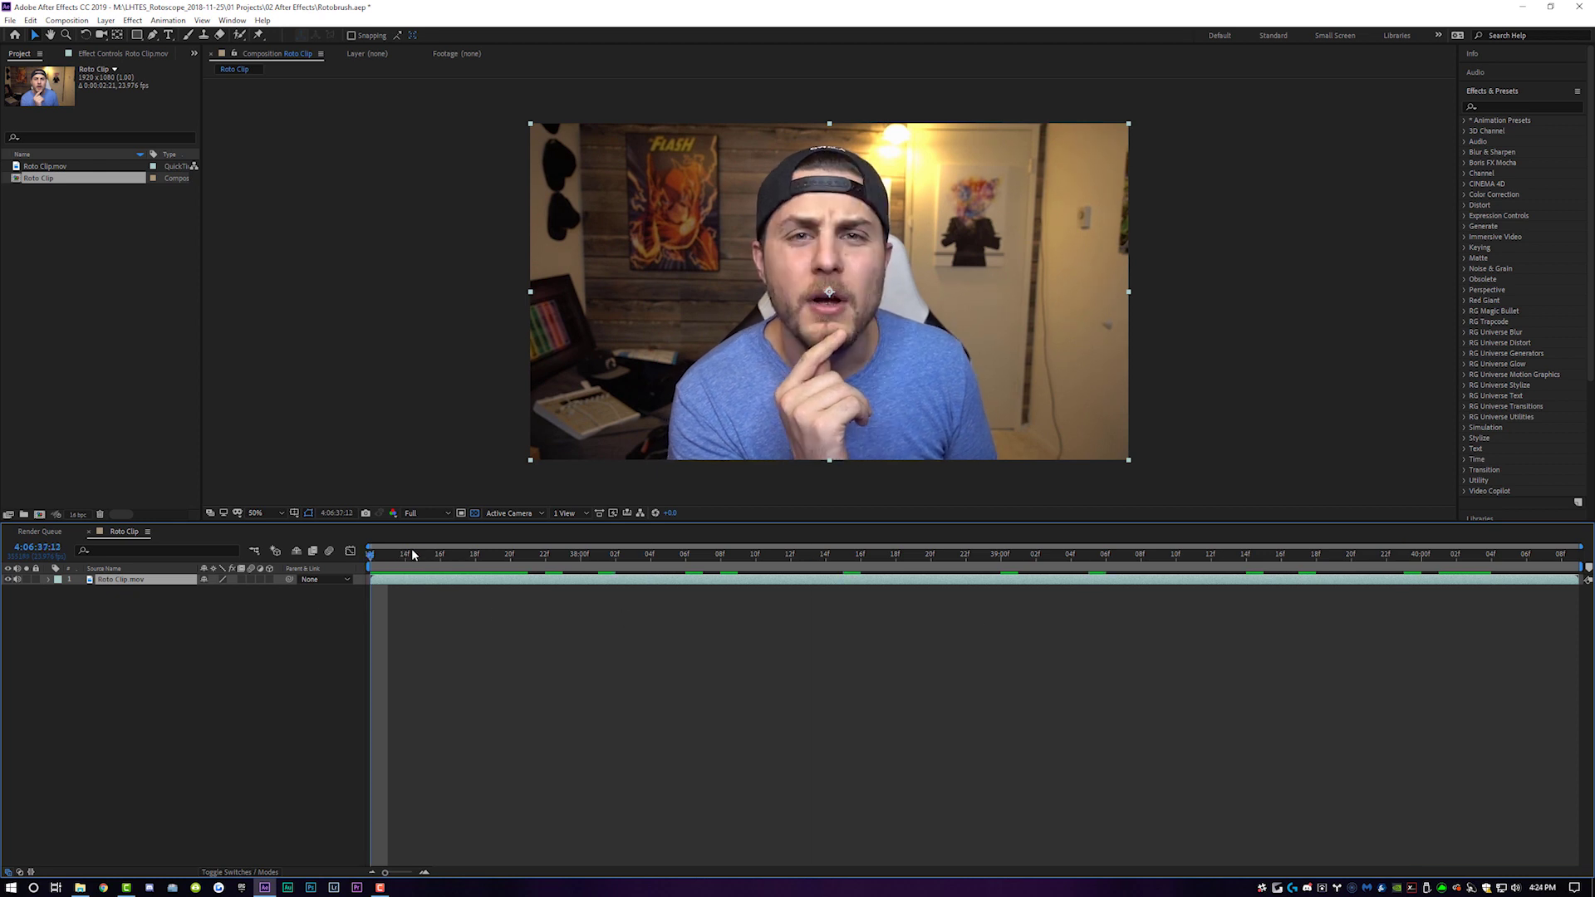
# Open Roto Clip.mov in the Layer panel and paint a Roto Brush foreground stroke down the presenter
pyautogui.doubleClick(418, 581)
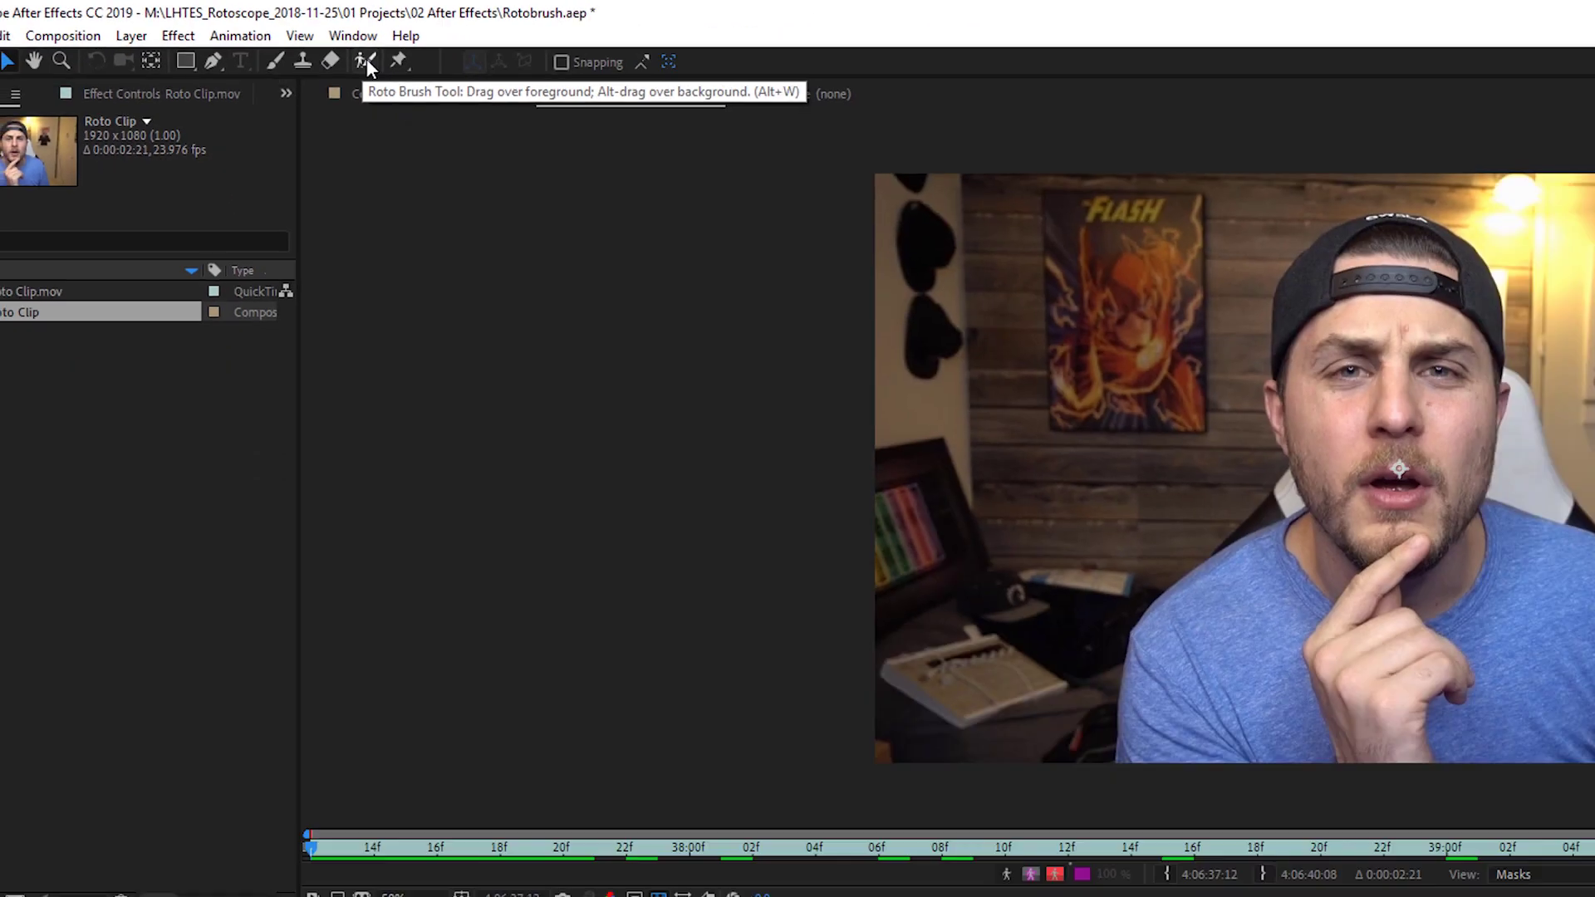
pyautogui.click(630, 116)
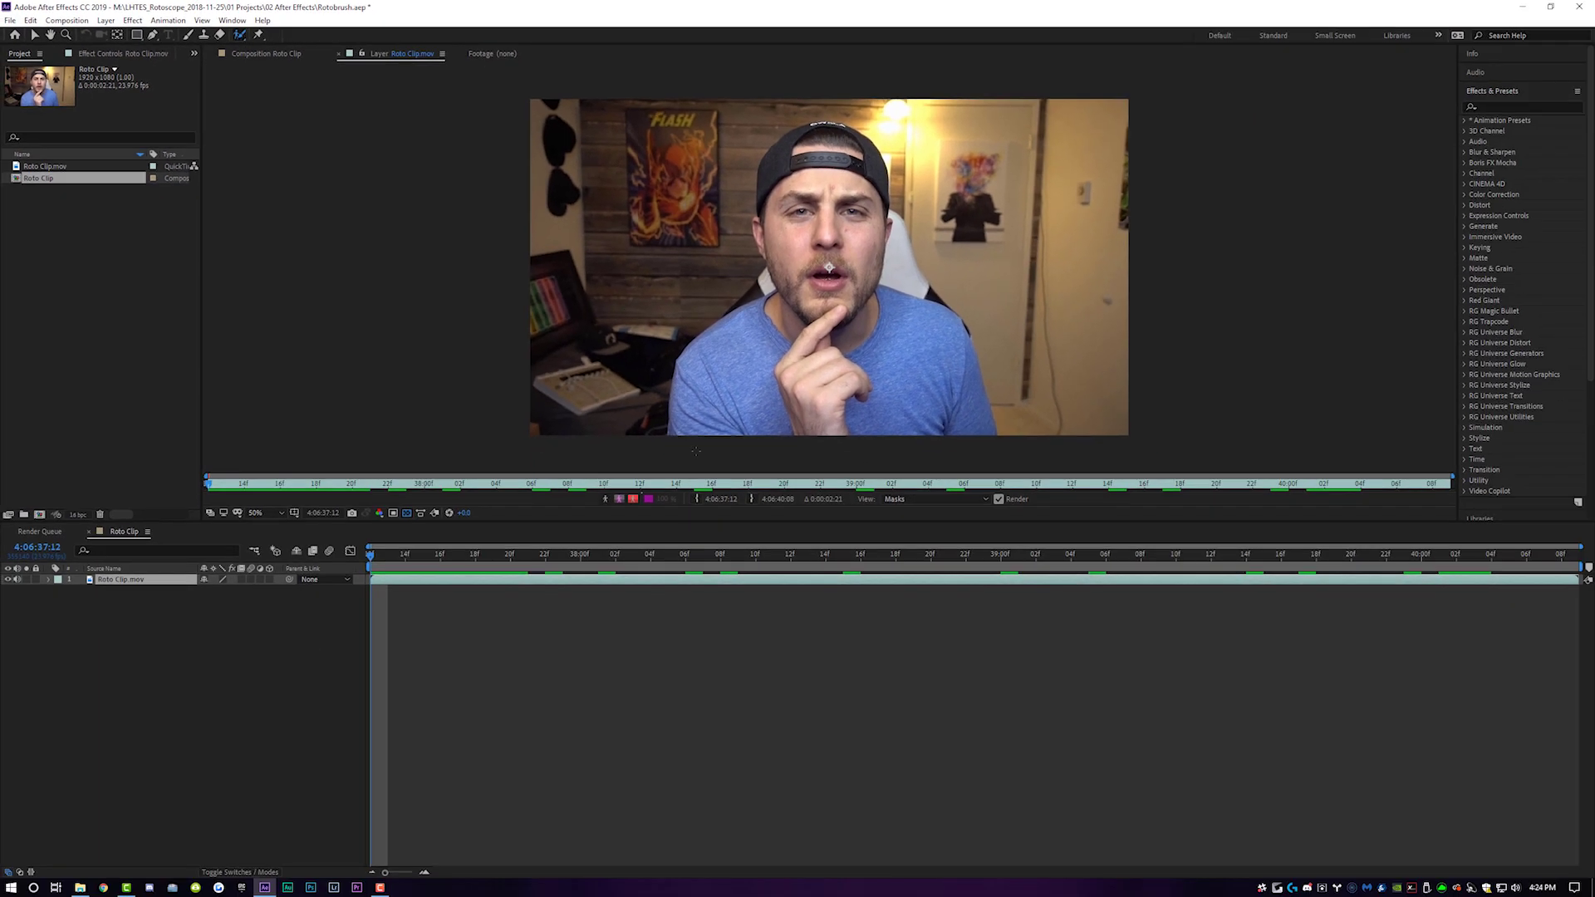
pyautogui.moveTo(756, 311); pyautogui.dragTo(686, 427)
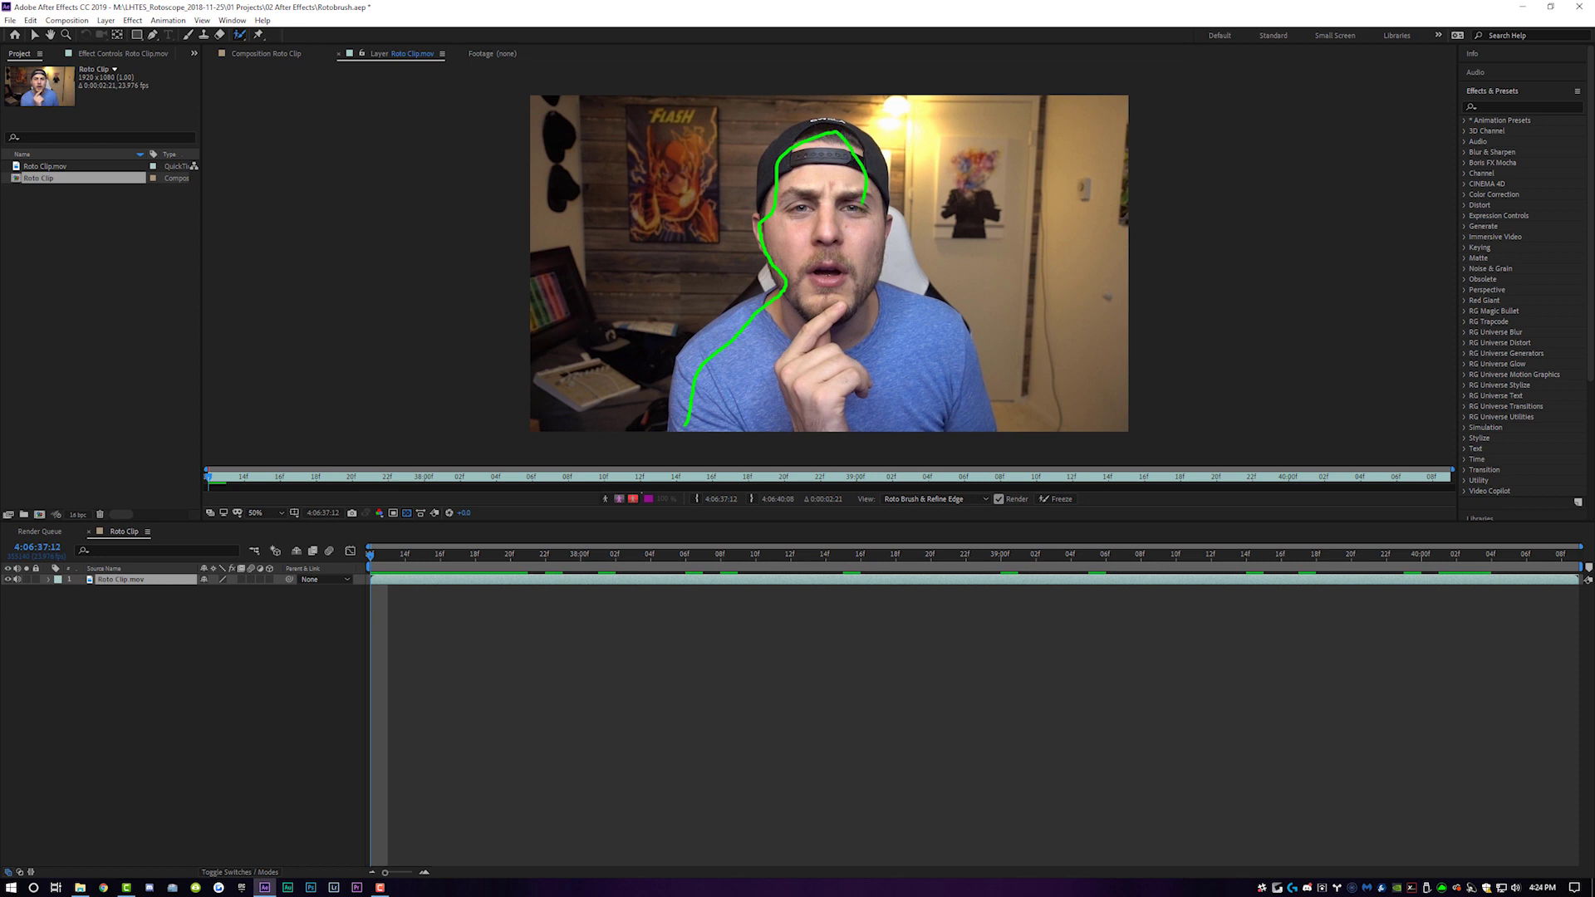
pyautogui.moveTo(958, 353)
pyautogui.mouseDown()
pyautogui.moveTo(968, 420)
pyautogui.moveTo(910, 413)
pyautogui.moveTo(845, 425)
pyautogui.mouseUp()
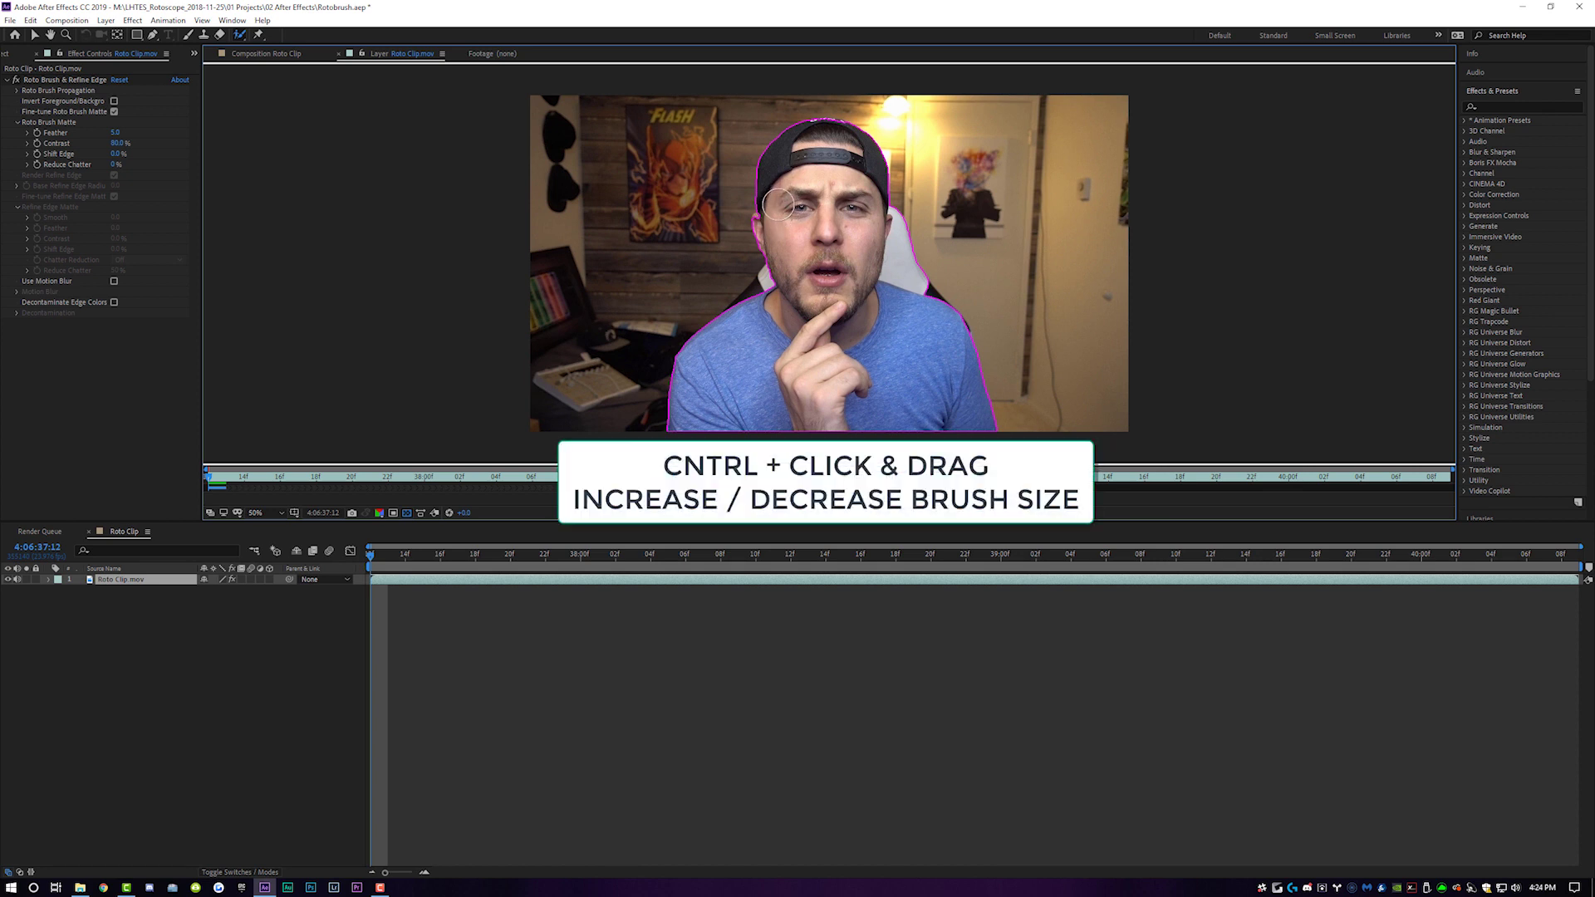
pyautogui.moveTo(779, 204); pyautogui.dragTo(769, 203)
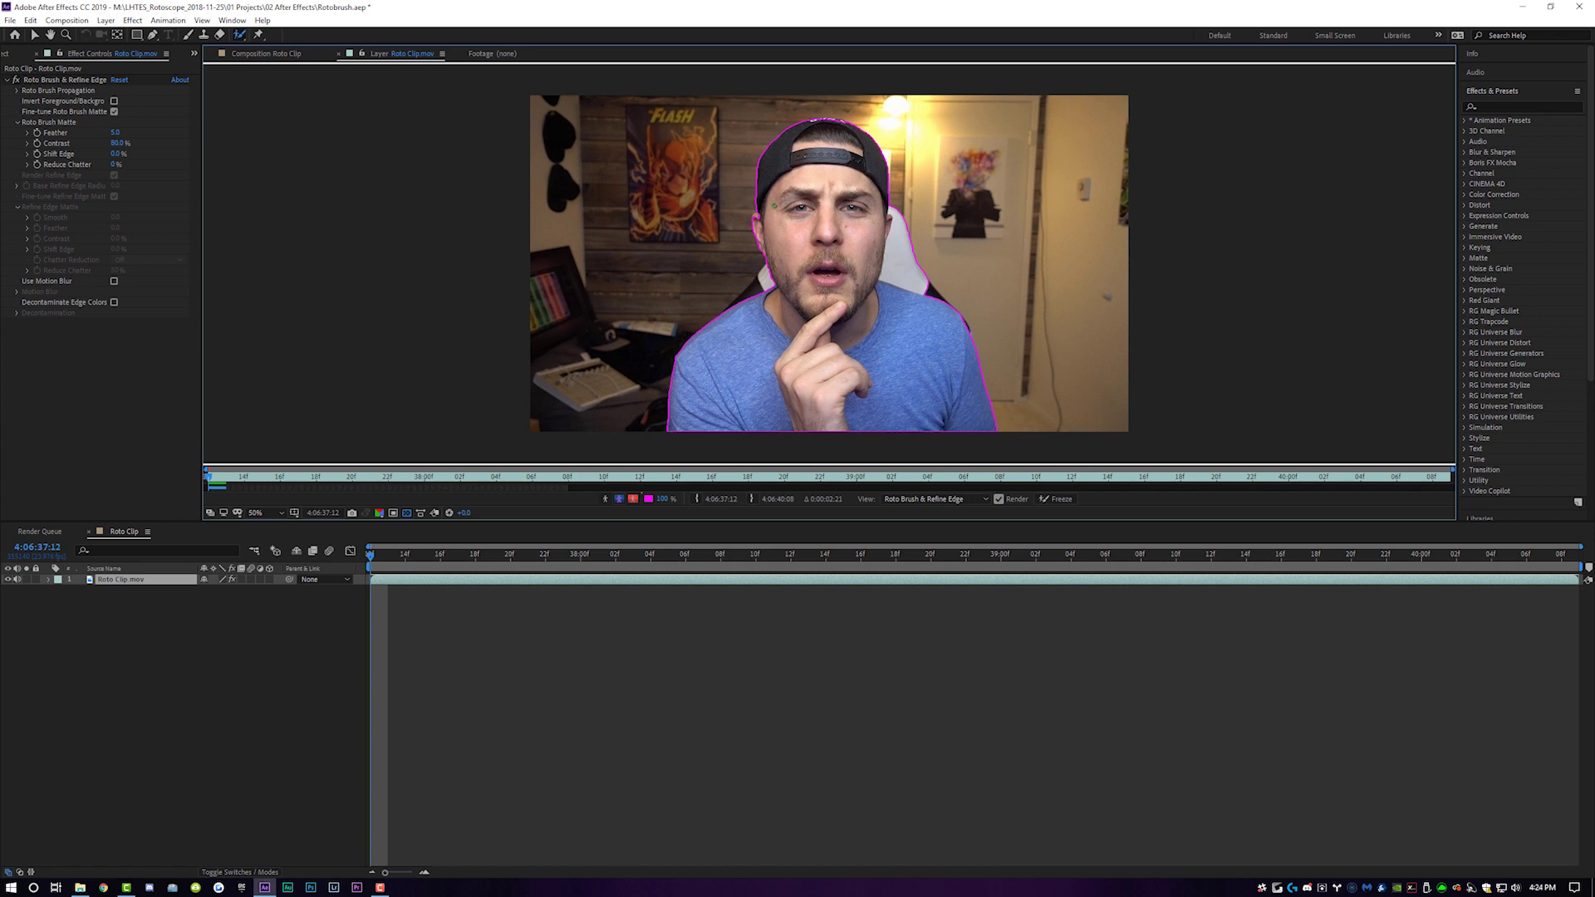
# Zoom in on the face, add the ear to the foreground and subtract the background beside it
pyautogui.scroll(4, 757, 217)
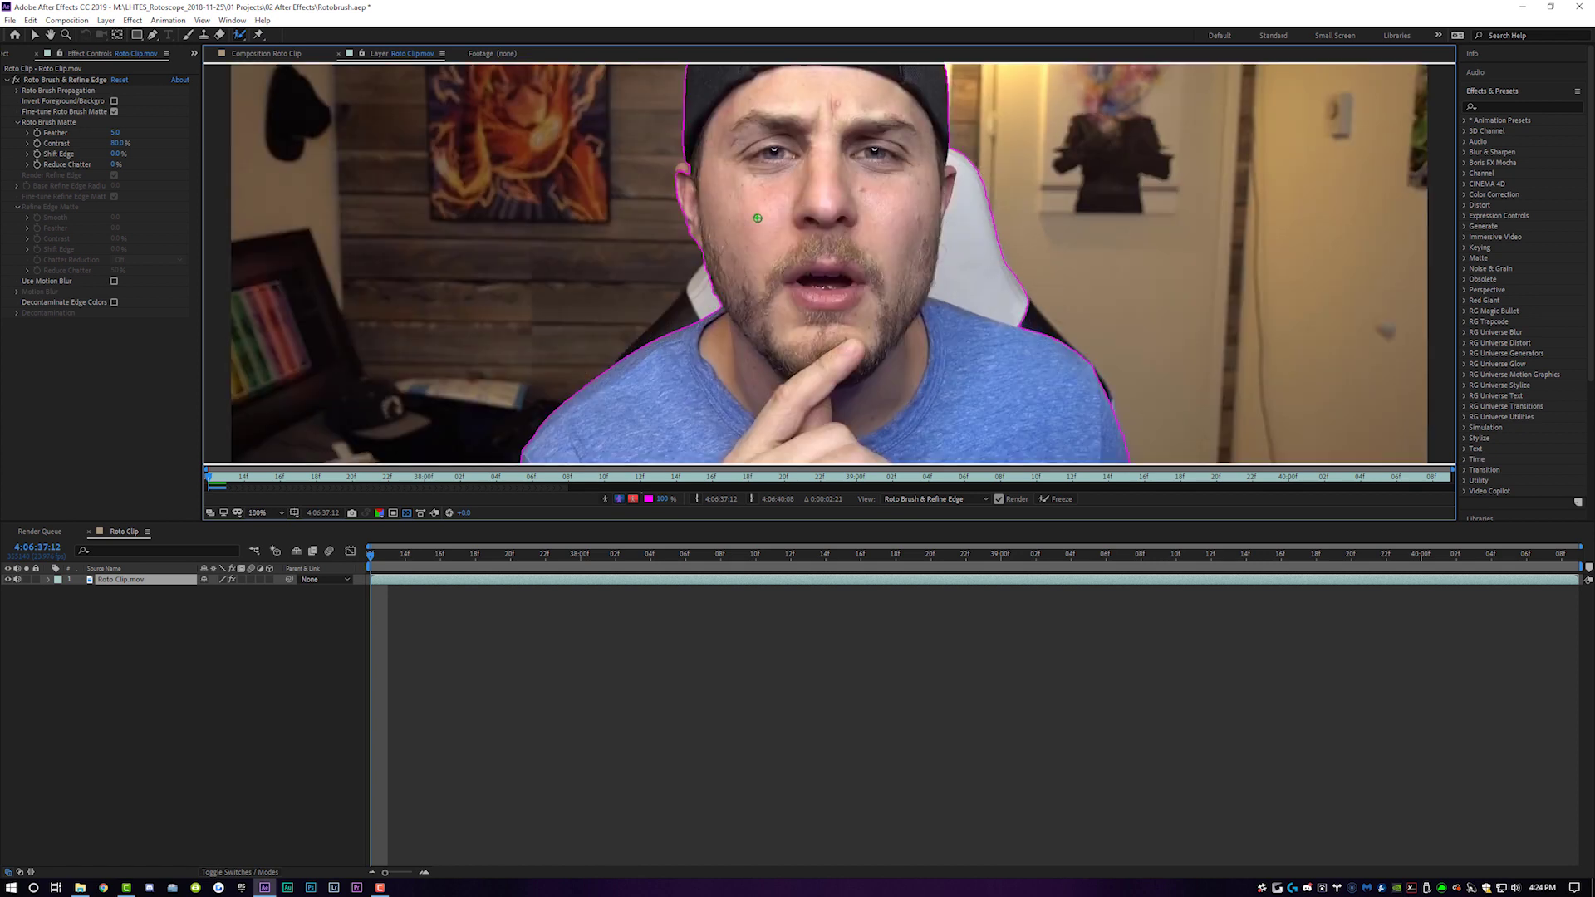
pyautogui.moveTo(648, 171)
pyautogui.mouseDown()
pyautogui.moveTo(627, 189)
pyautogui.moveTo(667, 270)
pyautogui.moveTo(665, 254)
pyautogui.mouseUp()
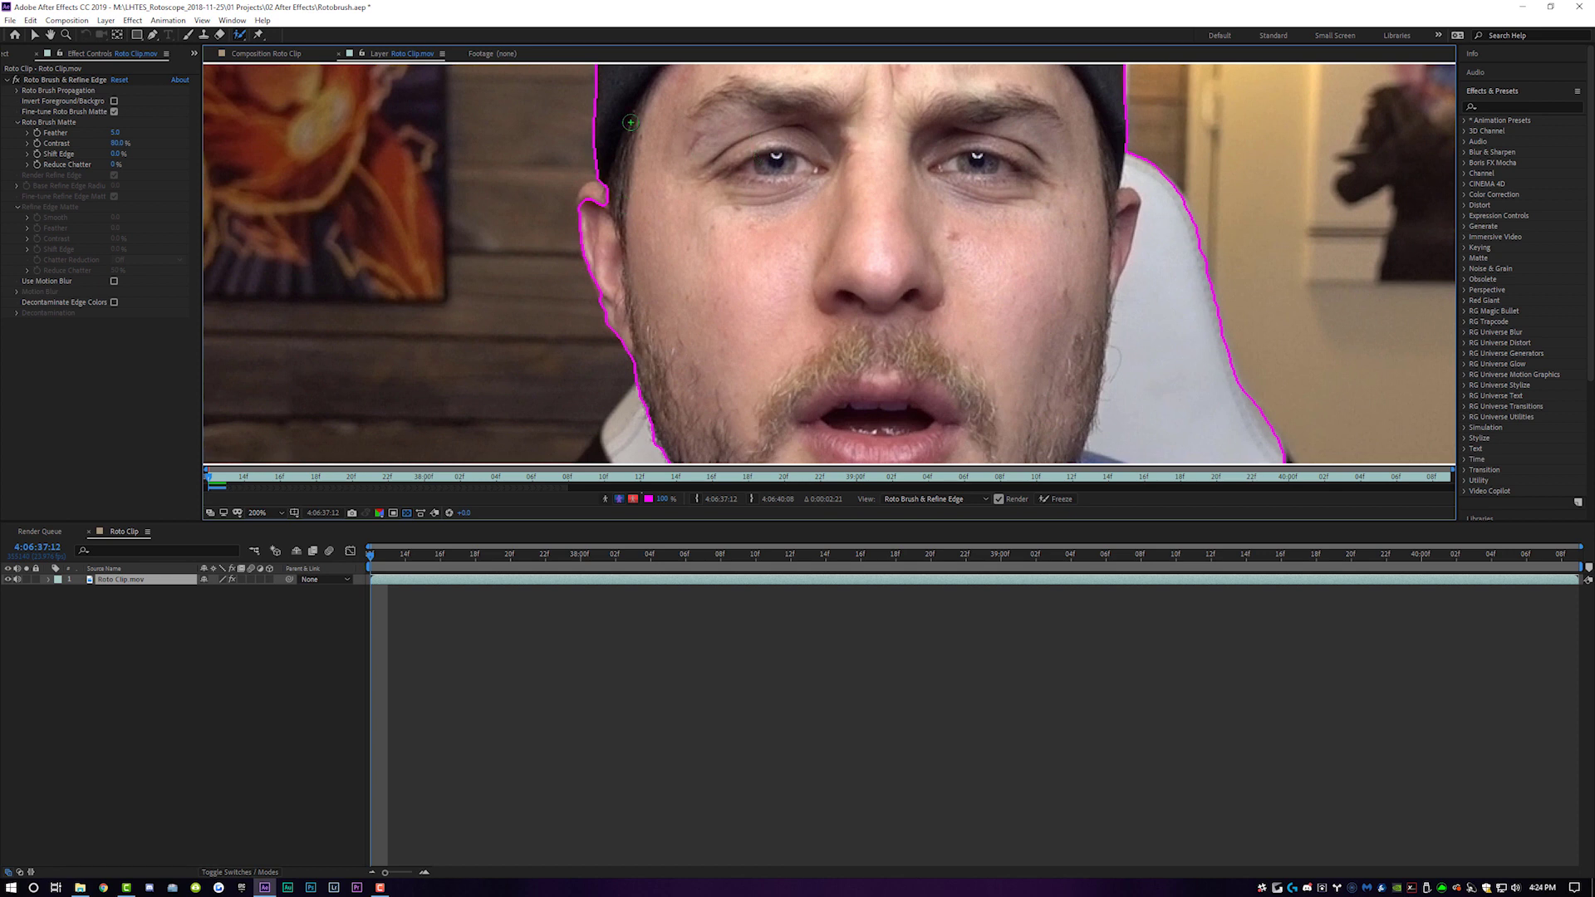
pyautogui.moveTo(607, 212); pyautogui.dragTo(597, 204)
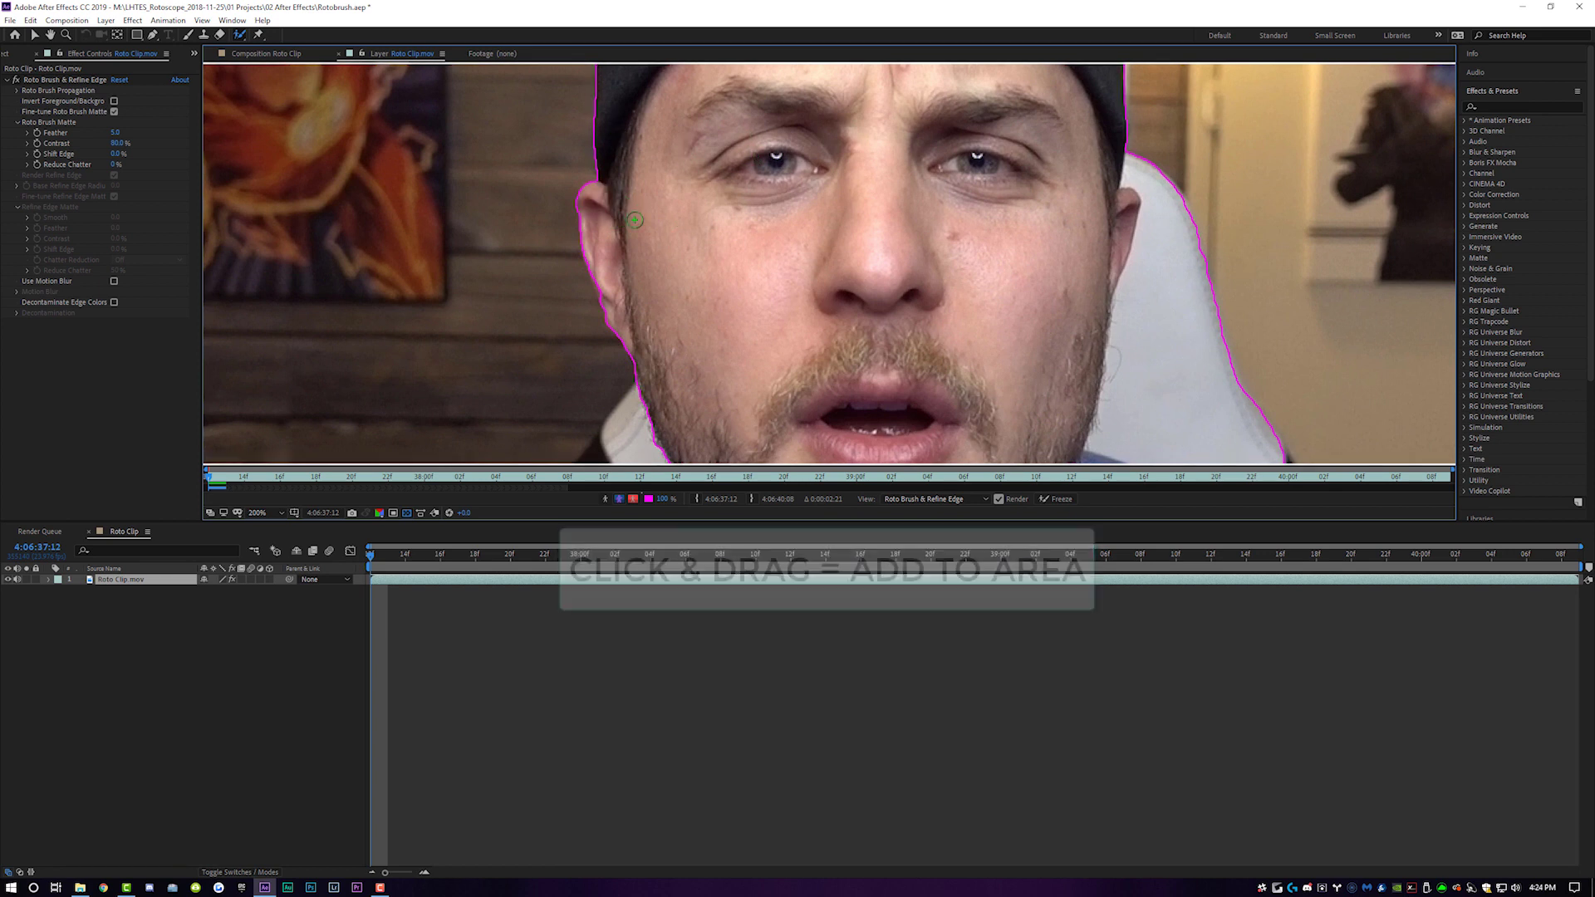
pyautogui.moveTo(596, 198)
pyautogui.mouseDown()
pyautogui.moveTo(584, 184)
pyautogui.moveTo(589, 249)
pyautogui.moveTo(586, 181)
pyautogui.moveTo(595, 253)
pyautogui.mouseUp()
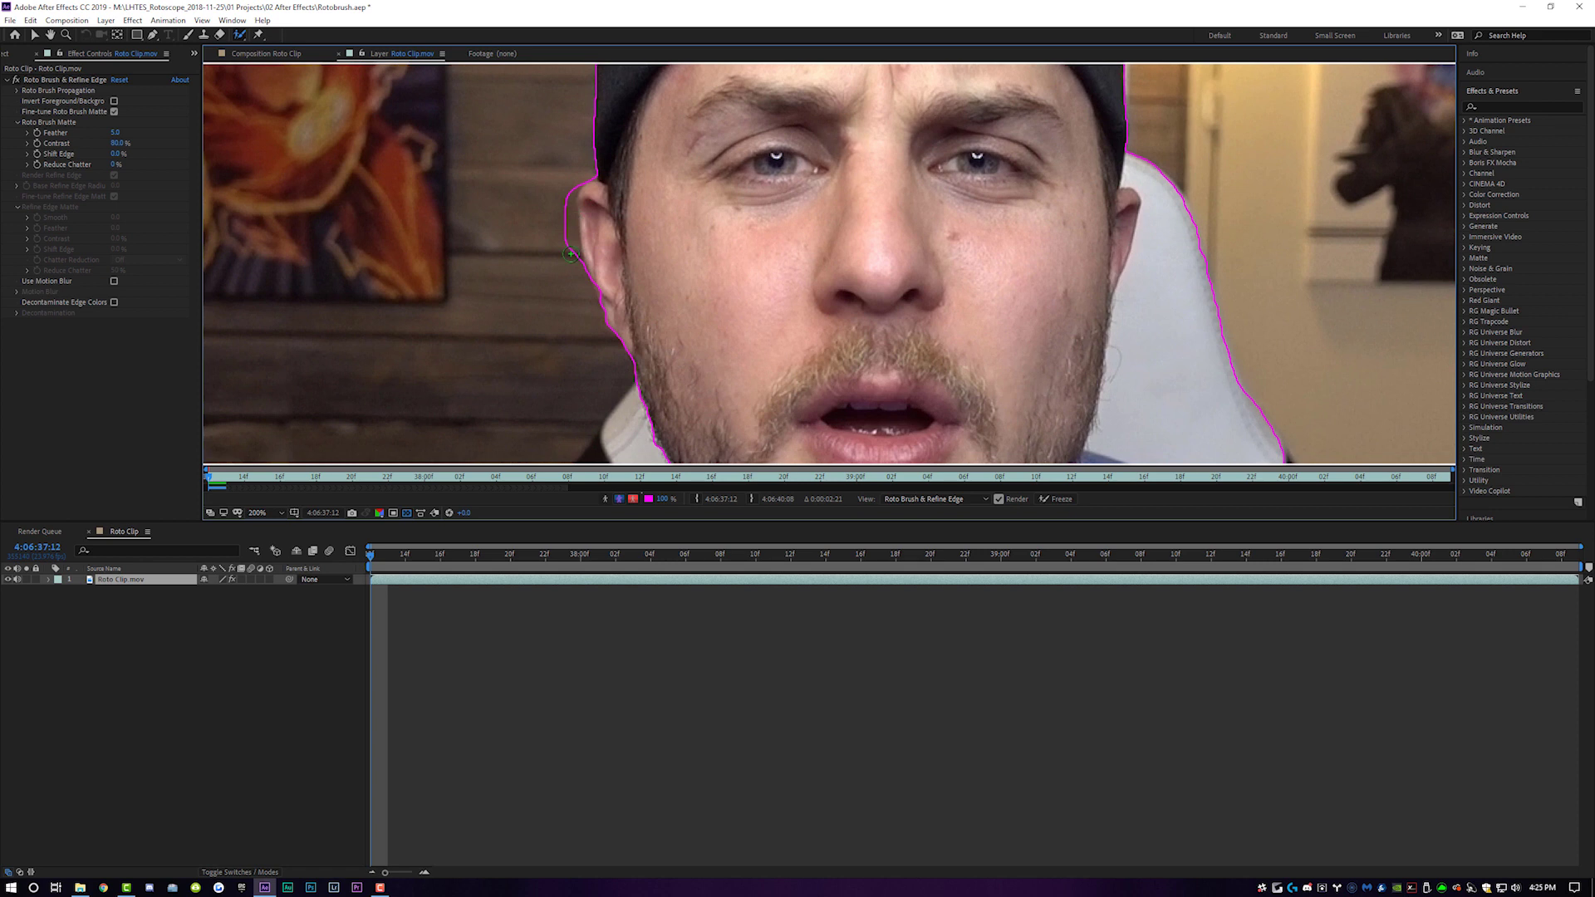
pyautogui.moveTo(566, 195); pyautogui.dragTo(566, 192)
# Paint the missing shoulder area into the foreground
pyautogui.moveTo(1229, 297); pyautogui.dragTo(1038, 180)
pyautogui.moveTo(1147, 435); pyautogui.dragTo(1081, 351)
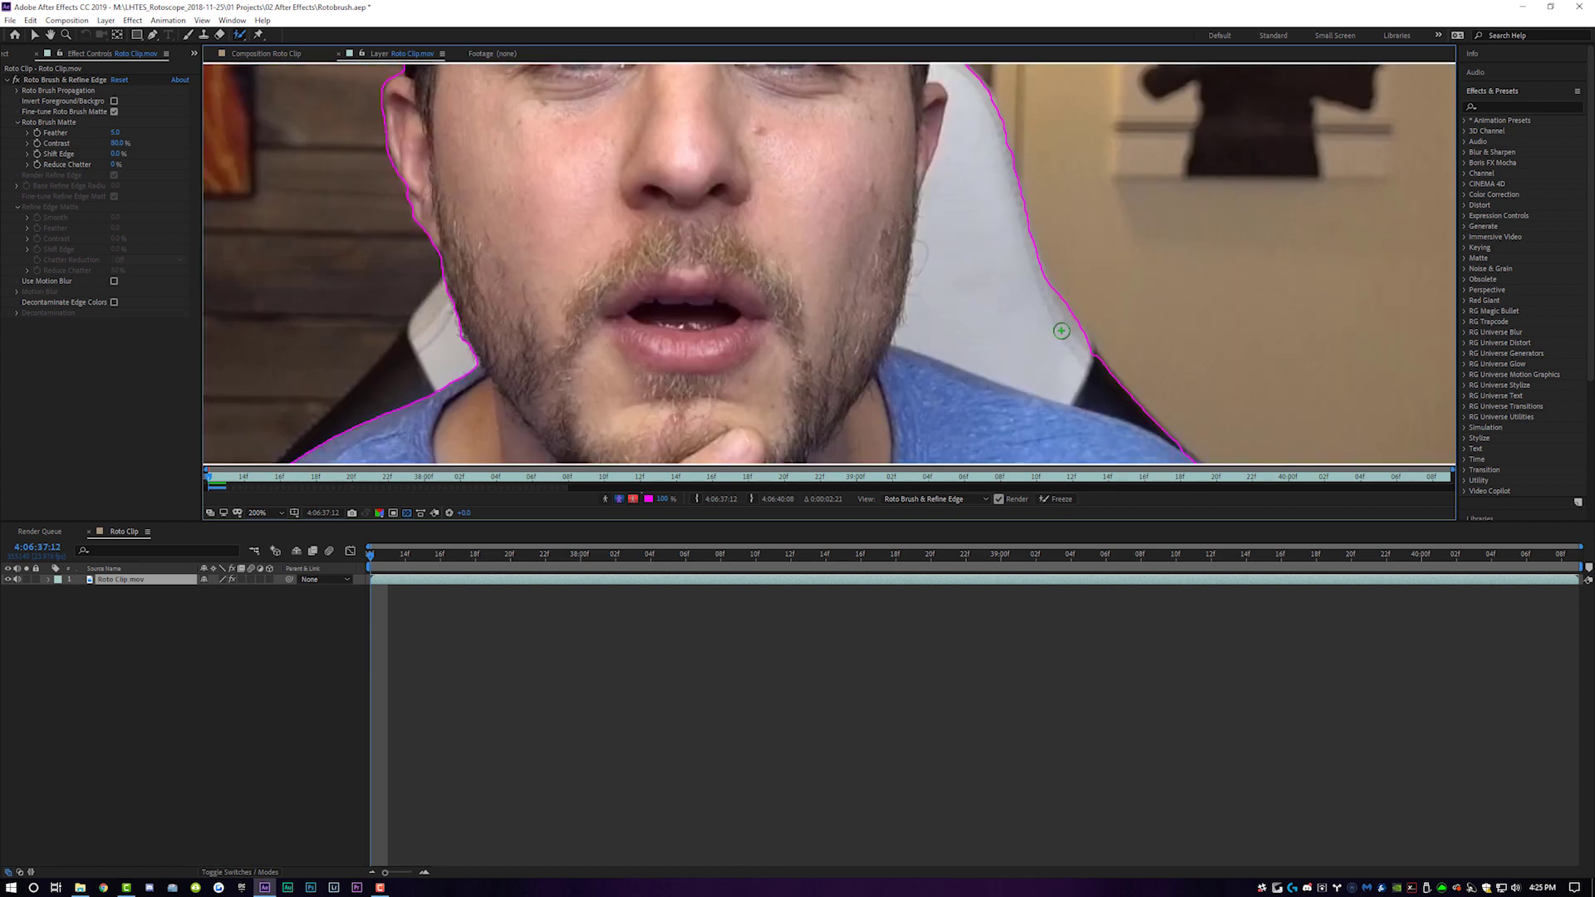
pyautogui.scroll(-2, 1062, 331)
pyautogui.scroll(1, 1010, 219)
# Trim the background off the top of the cap, then fit the whole frame in view
pyautogui.moveTo(534, 205)
pyautogui.mouseDown()
pyautogui.moveTo(584, 222)
pyautogui.moveTo(626, 314)
pyautogui.moveTo(575, 290)
pyautogui.moveTo(640, 225)
pyautogui.mouseUp()
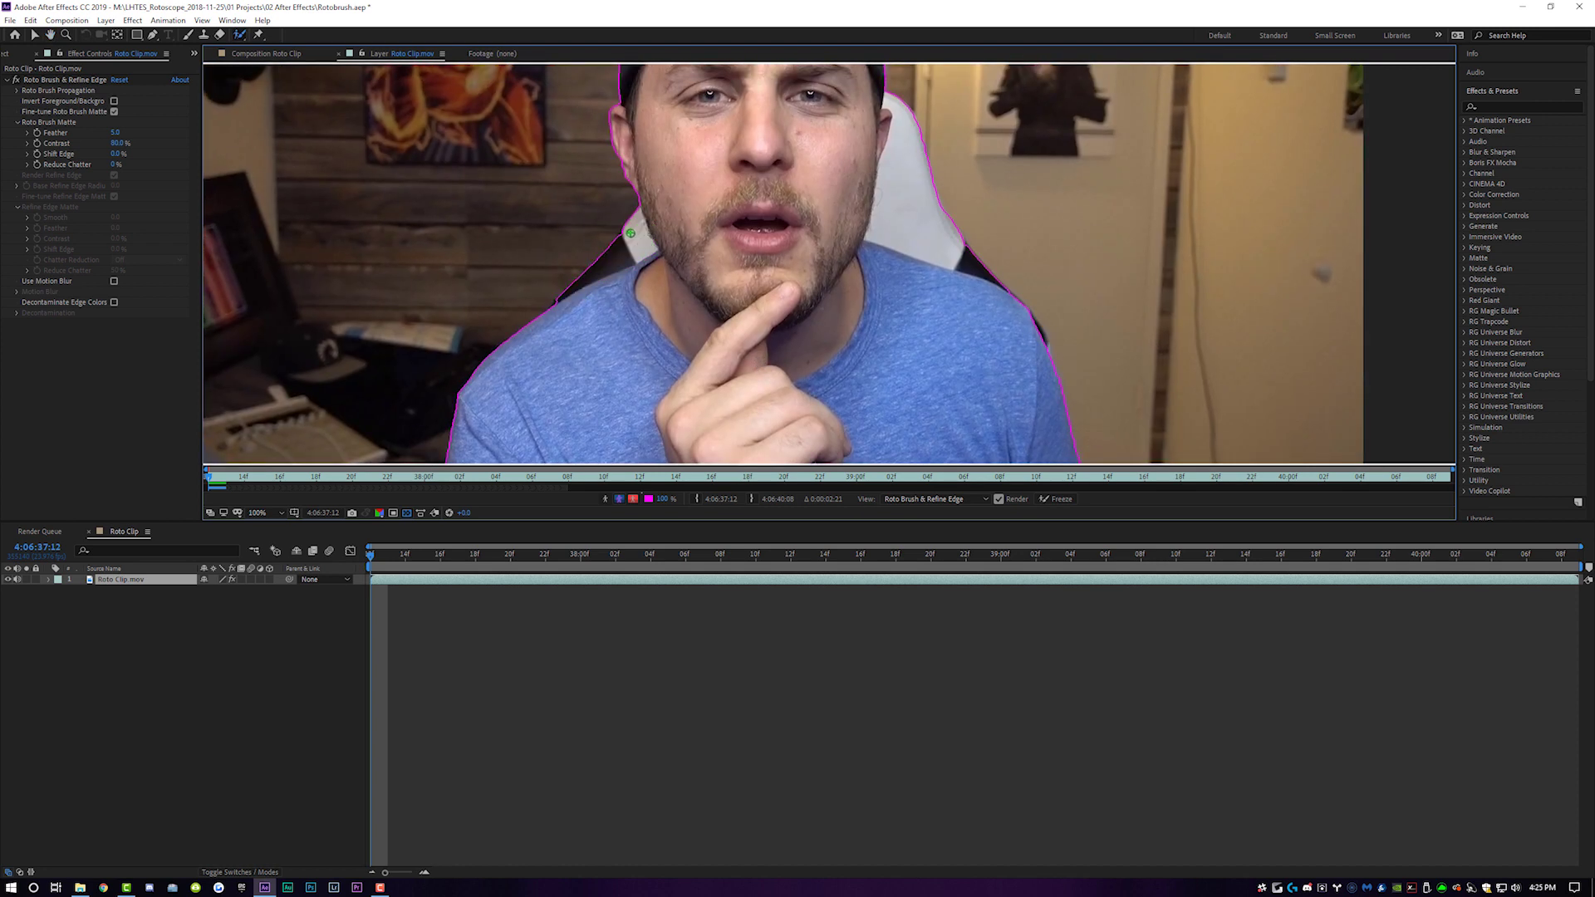
pyautogui.moveTo(631, 234); pyautogui.dragTo(589, 446)
pyautogui.scroll(1, 697, 142)
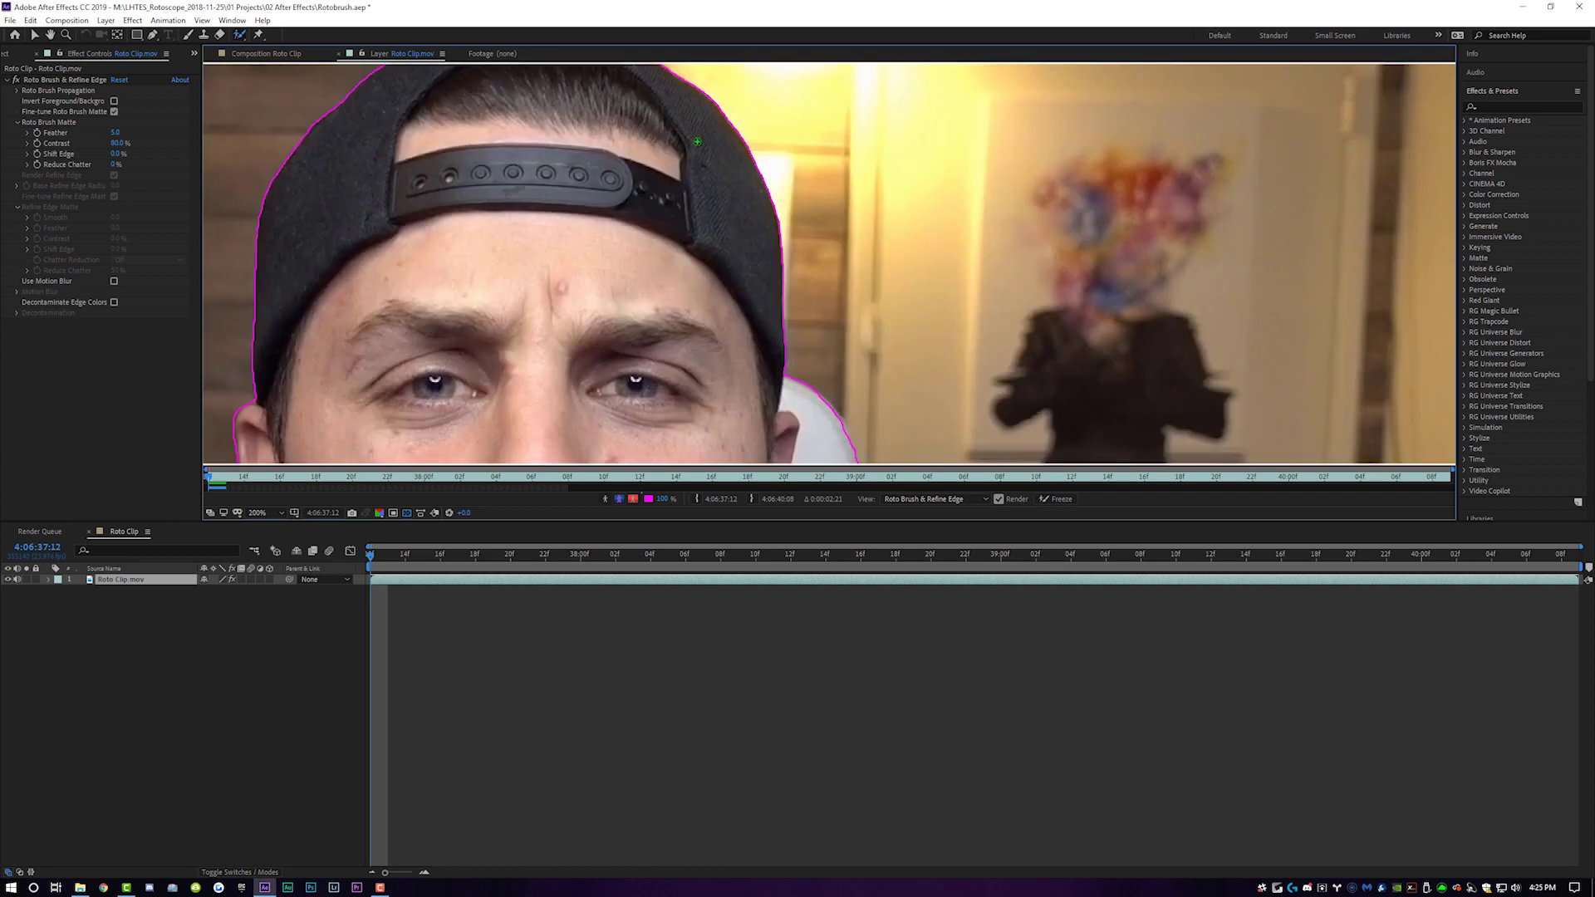
pyautogui.moveTo(698, 142)
pyautogui.mouseDown()
pyautogui.moveTo(776, 342)
pyautogui.moveTo(740, 260)
pyautogui.moveTo(771, 252)
pyautogui.moveTo(763, 235)
pyautogui.moveTo(651, 244)
pyautogui.mouseUp()
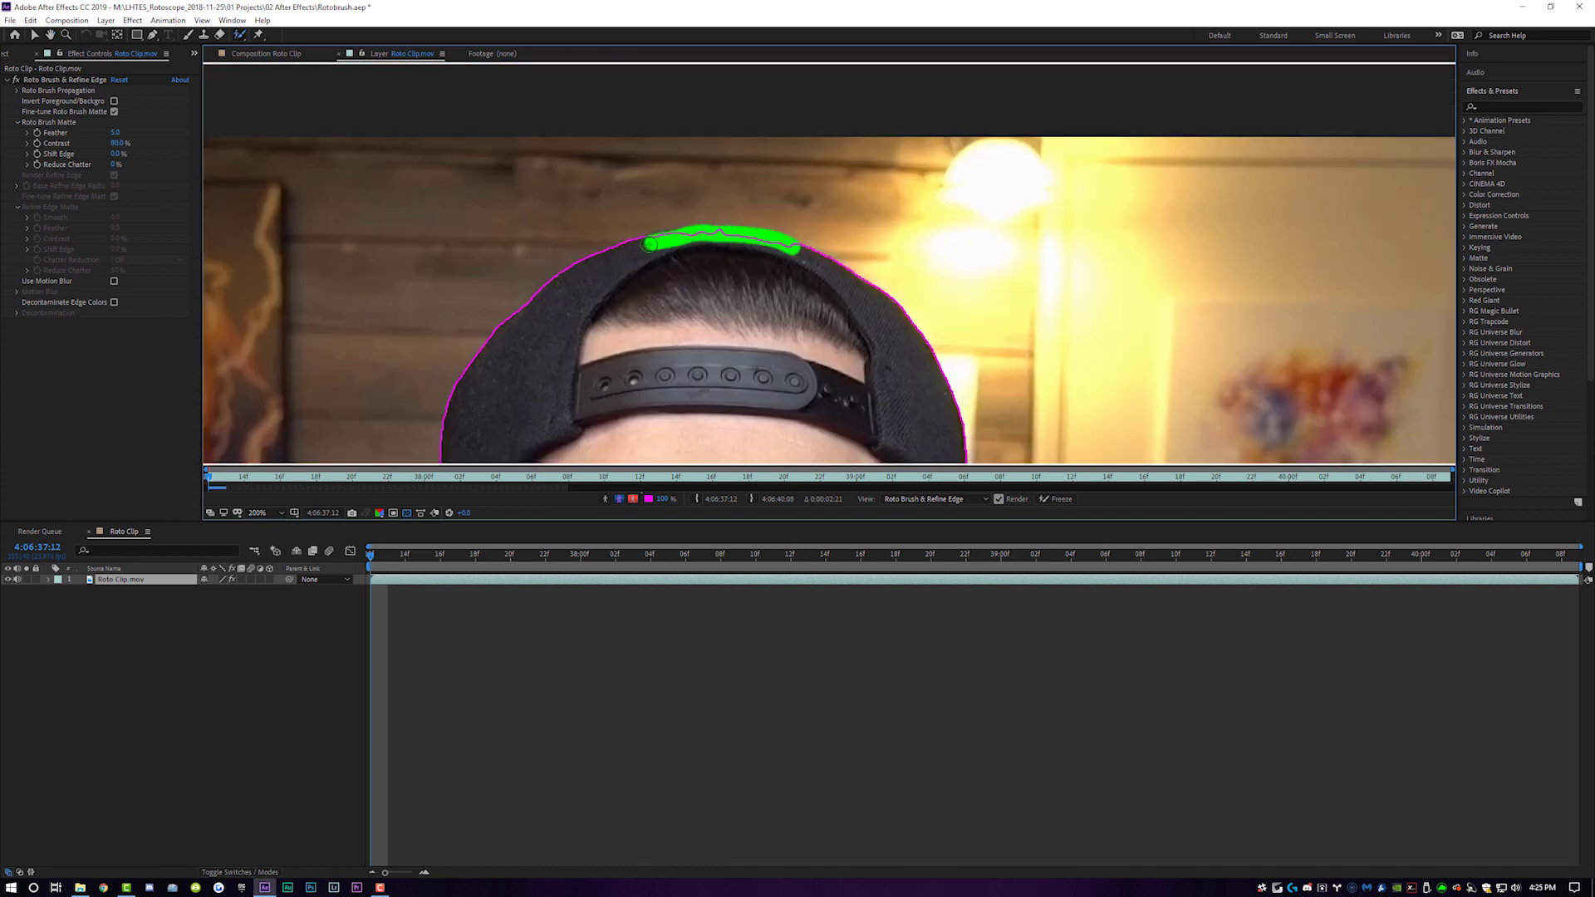
pyautogui.moveTo(800, 231); pyautogui.dragTo(672, 211)
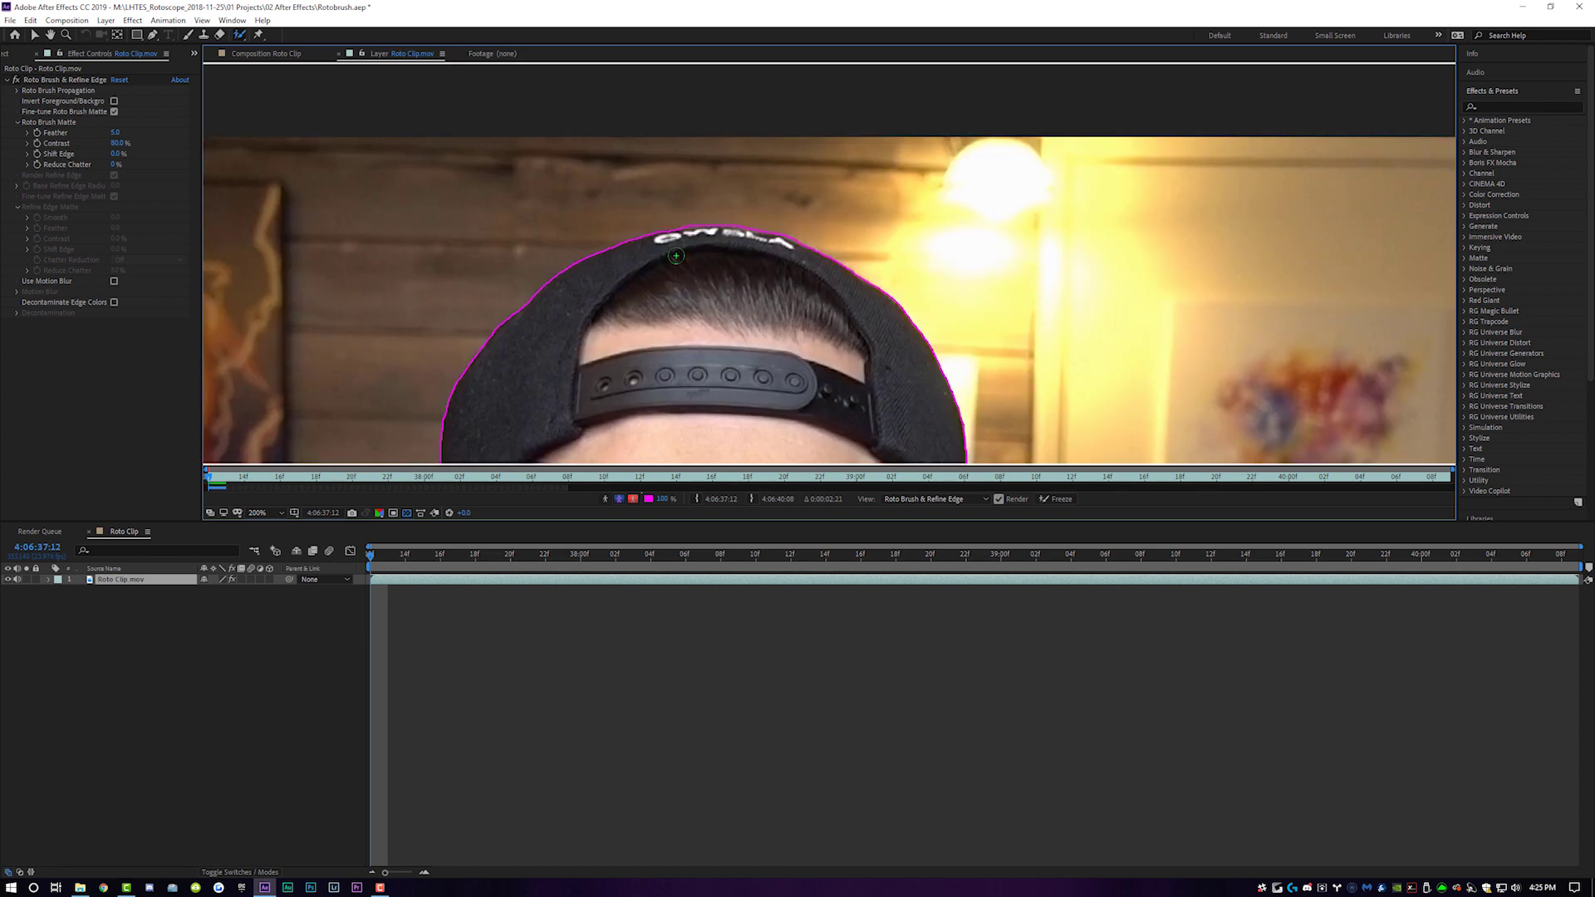
pyautogui.hotkey('shift', '/')
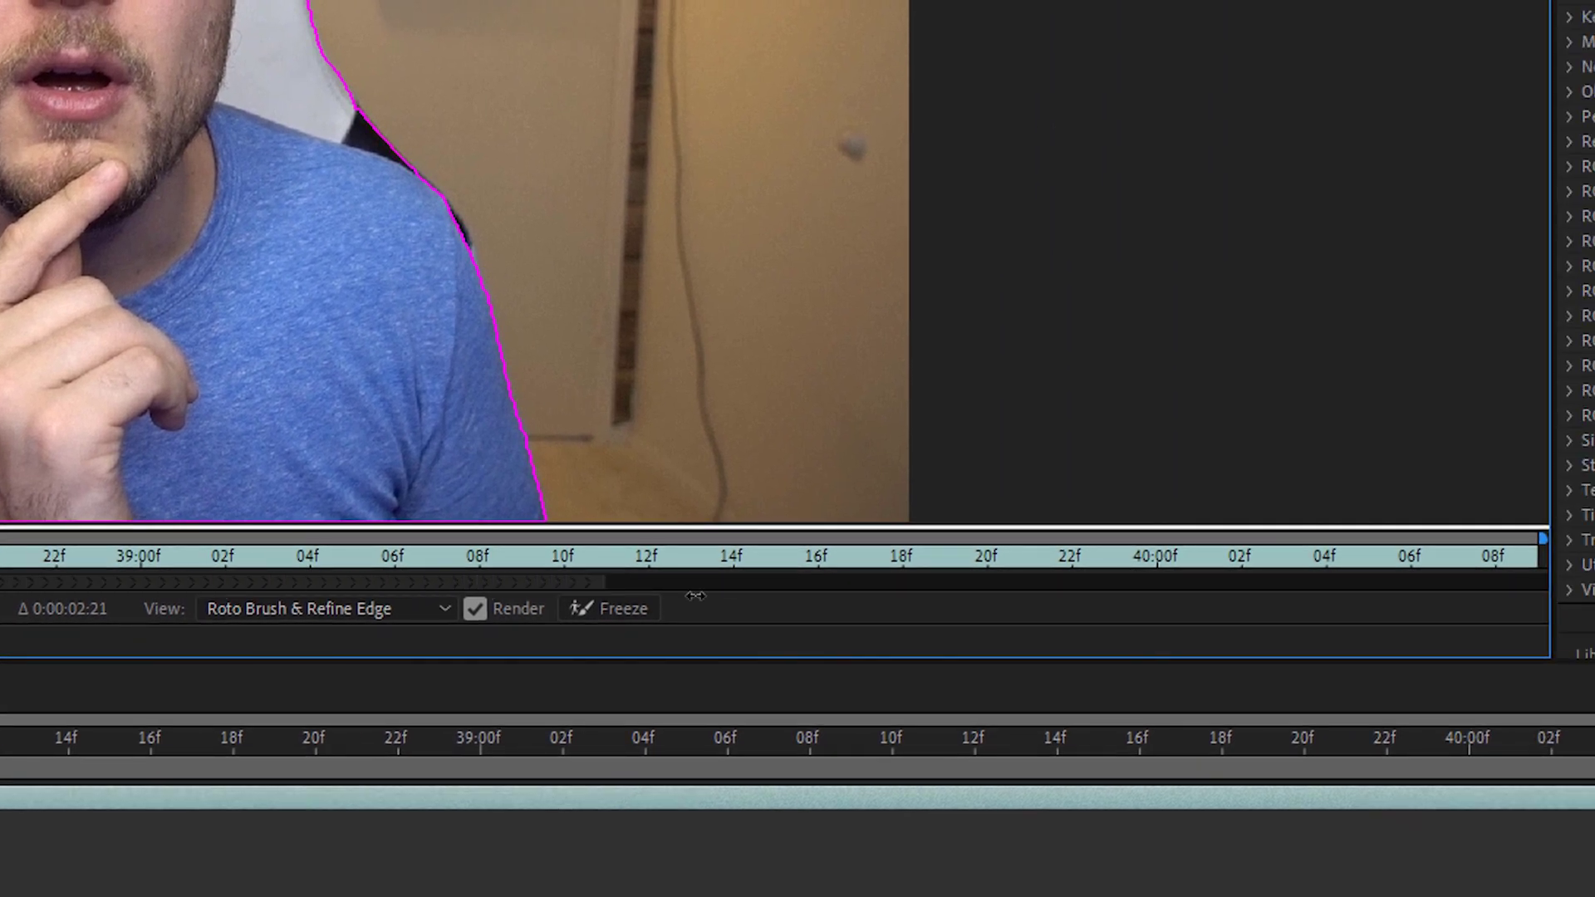
# Extend the Roto Brush span bar across more frames and preview the black-and-white matte
pyautogui.moveTo(696, 596); pyautogui.dragTo(1326, 595)
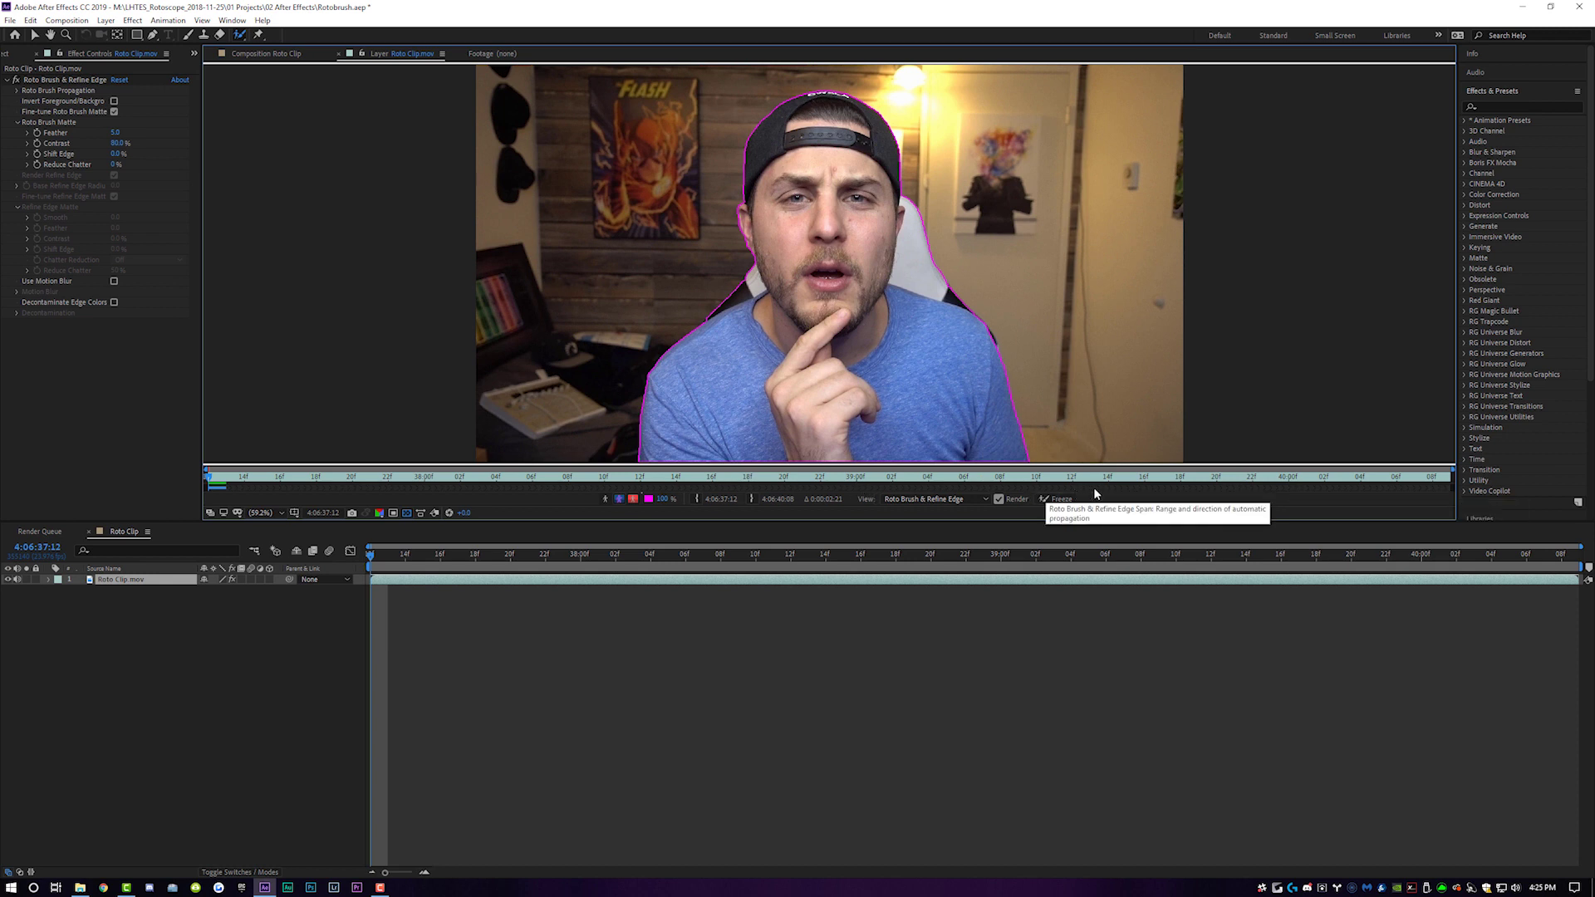
pyautogui.click(606, 501)
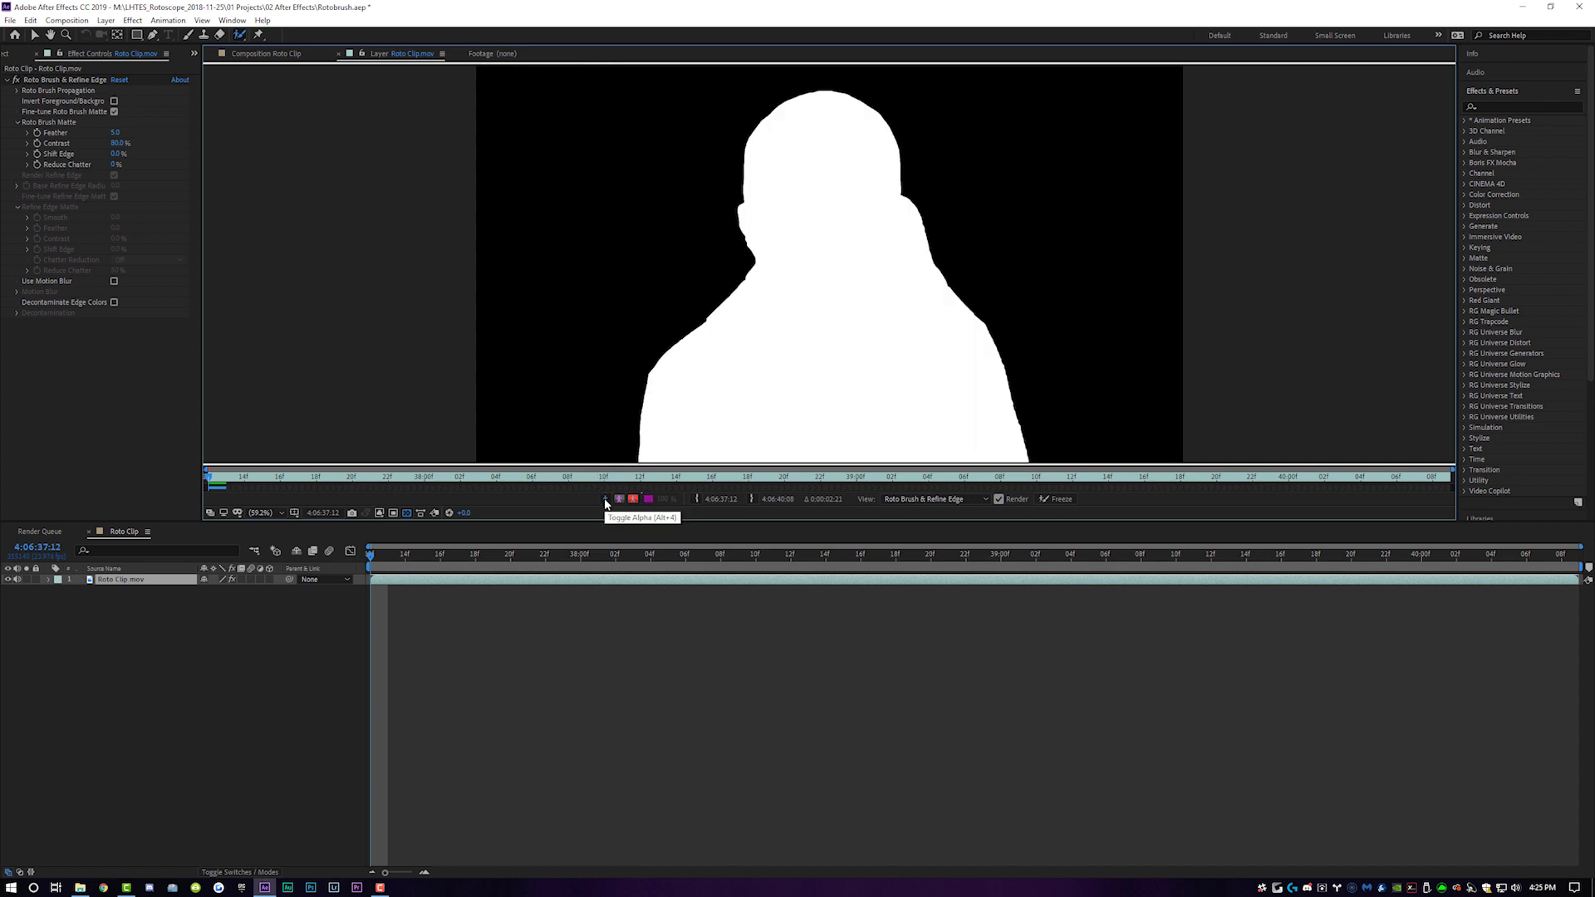
# Compare the matte views: alpha, transparency grid, boundary outline and red background overlay
pyautogui.click(606, 501)
pyautogui.click(605, 500)
pyautogui.click(605, 500)
pyautogui.click(606, 501)
pyautogui.click(606, 500)
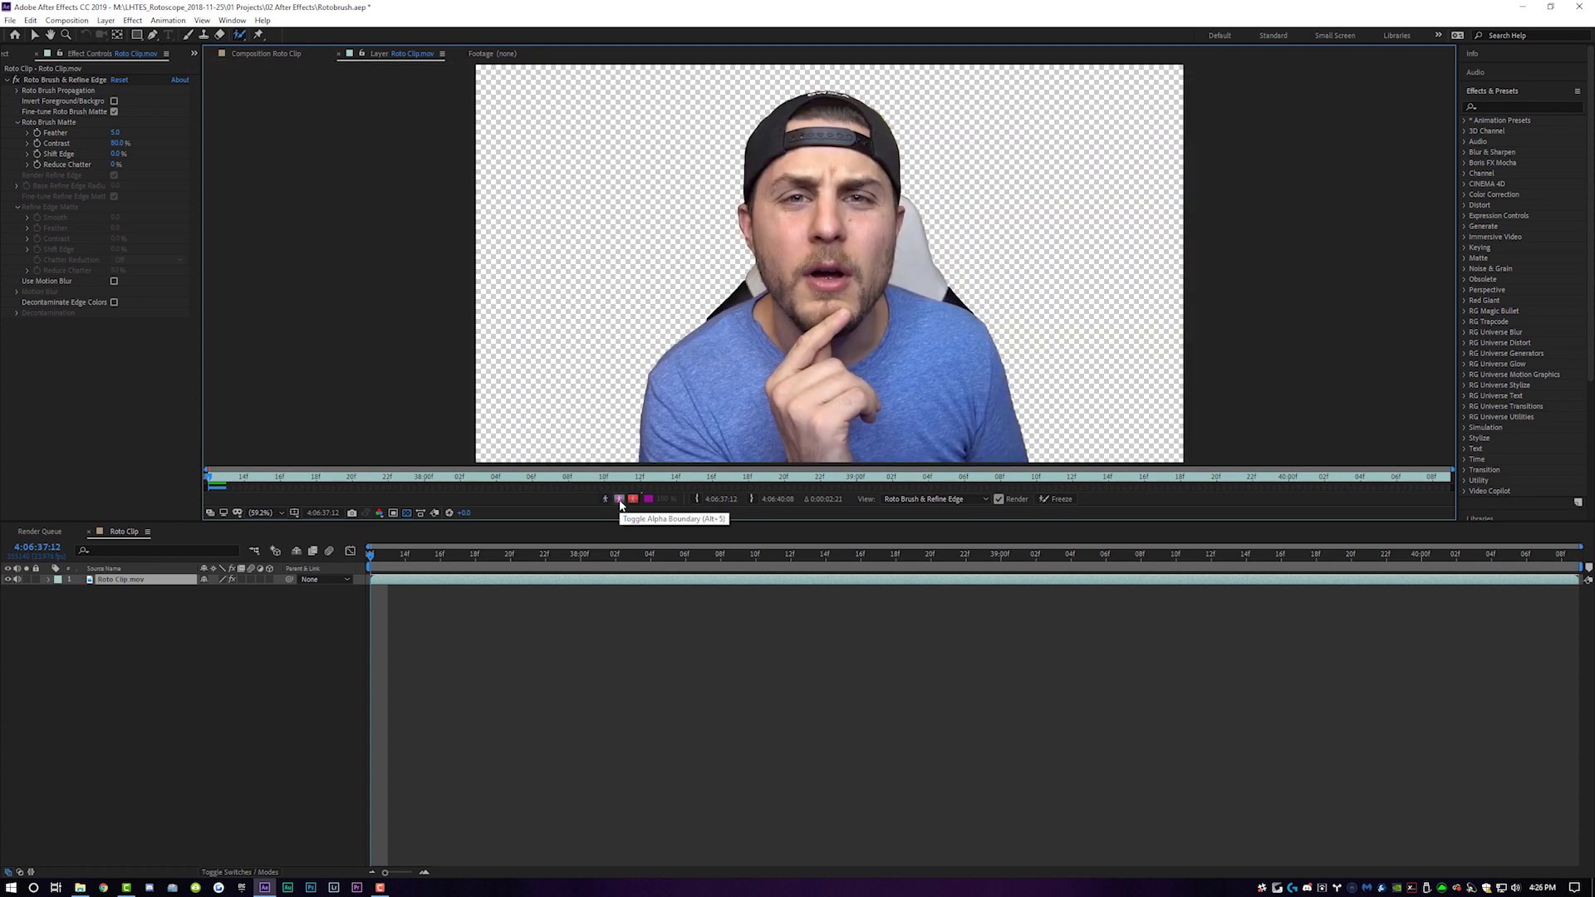
pyautogui.click(620, 501)
pyautogui.click(620, 501)
pyautogui.click(620, 501)
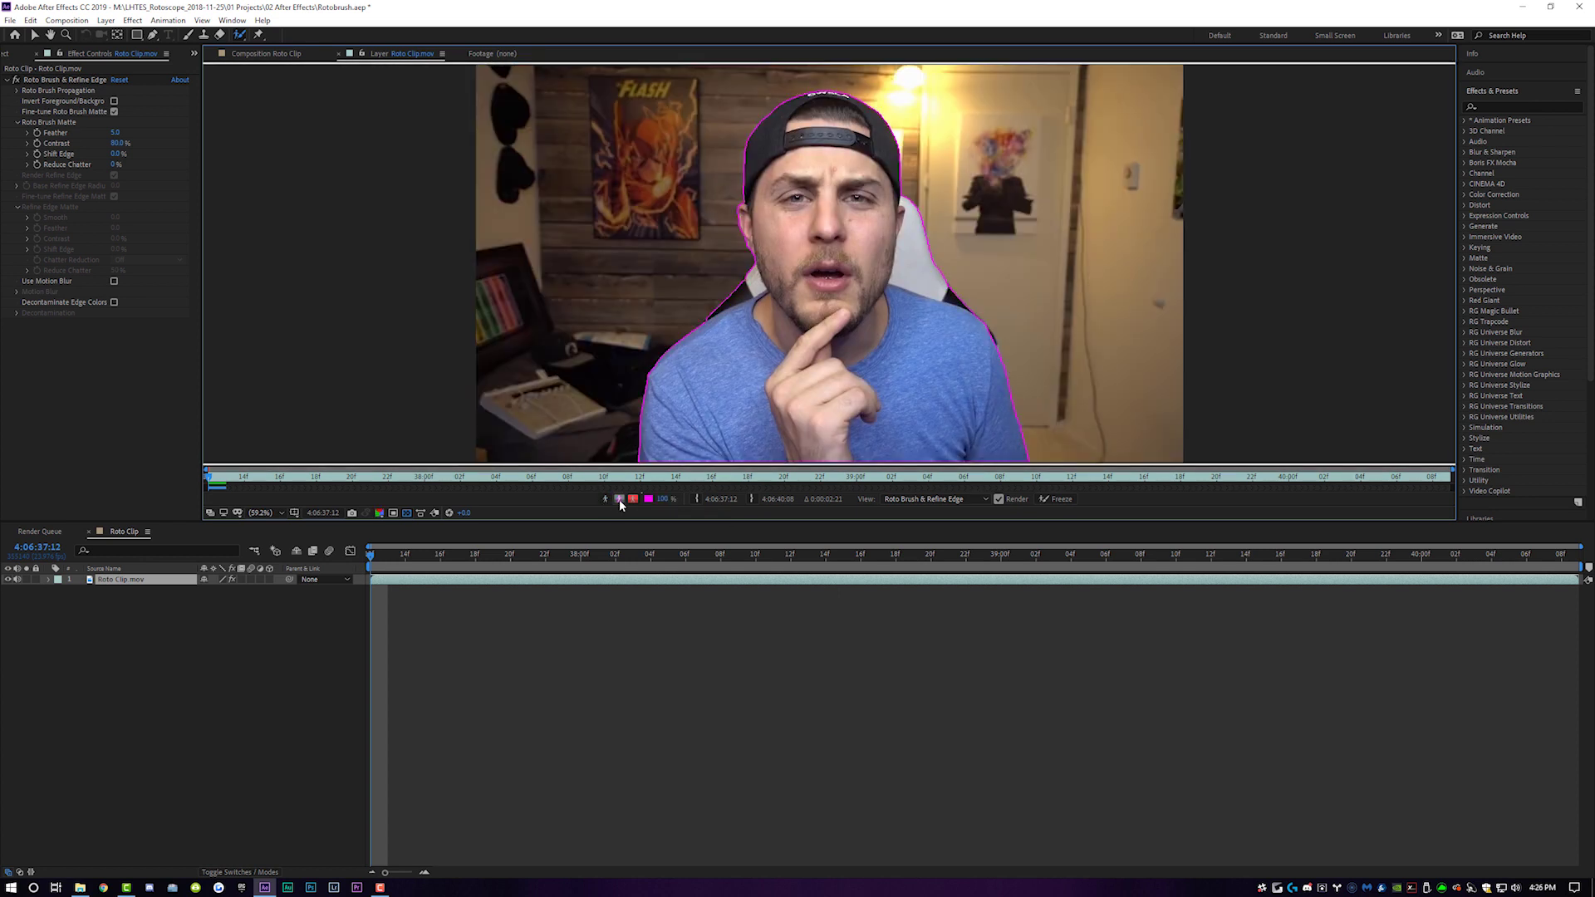
pyautogui.click(619, 500)
pyautogui.click(620, 501)
pyautogui.click(620, 500)
pyautogui.click(606, 499)
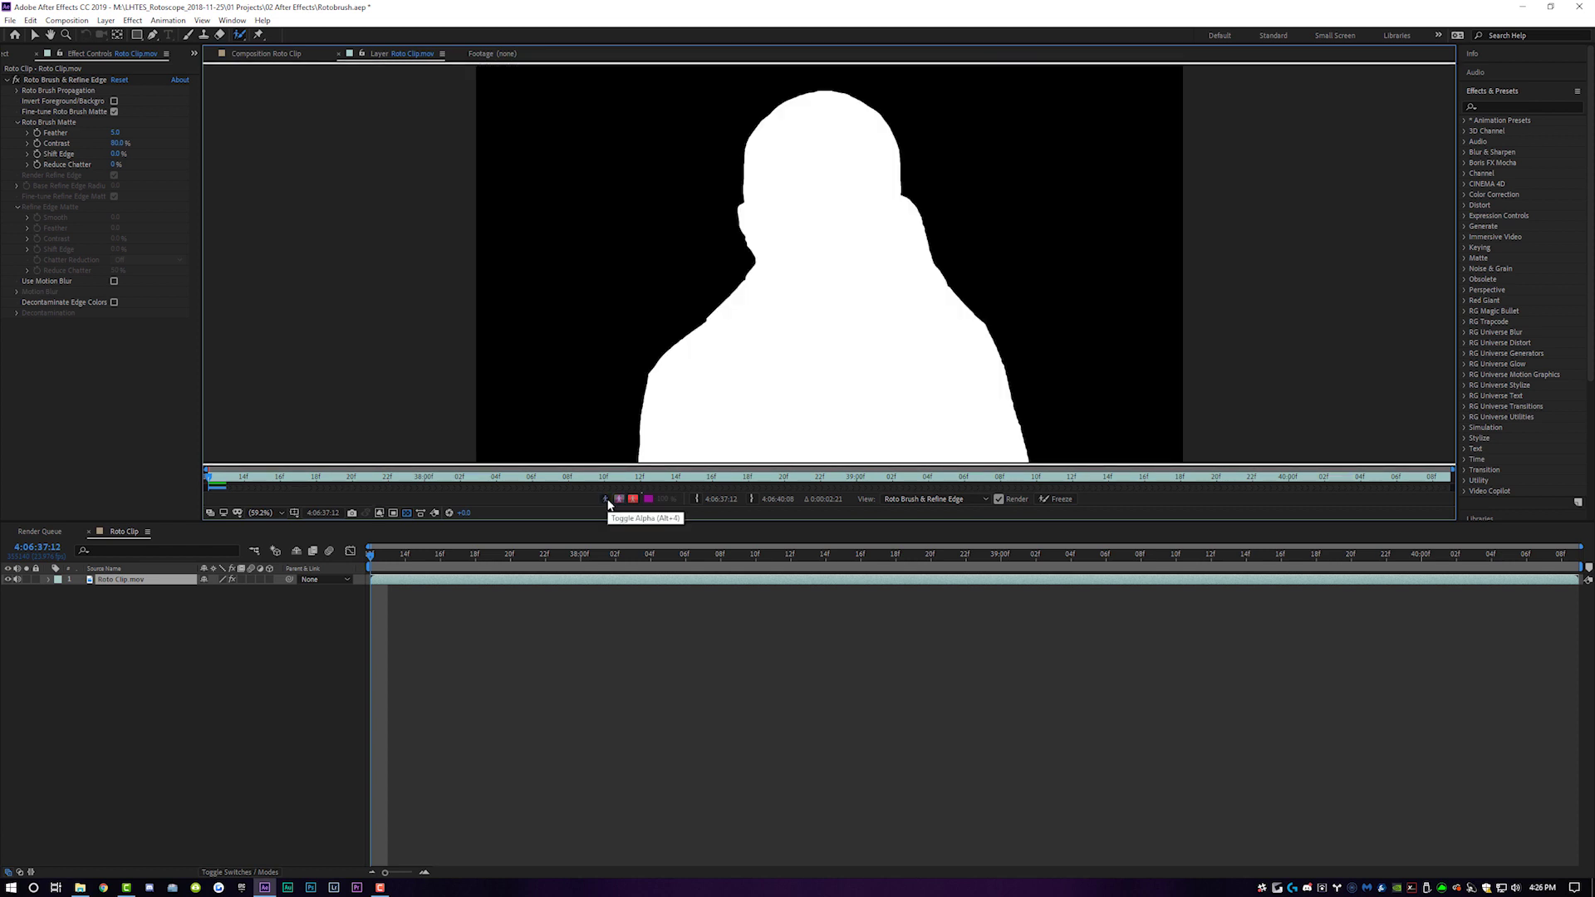
pyautogui.click(620, 499)
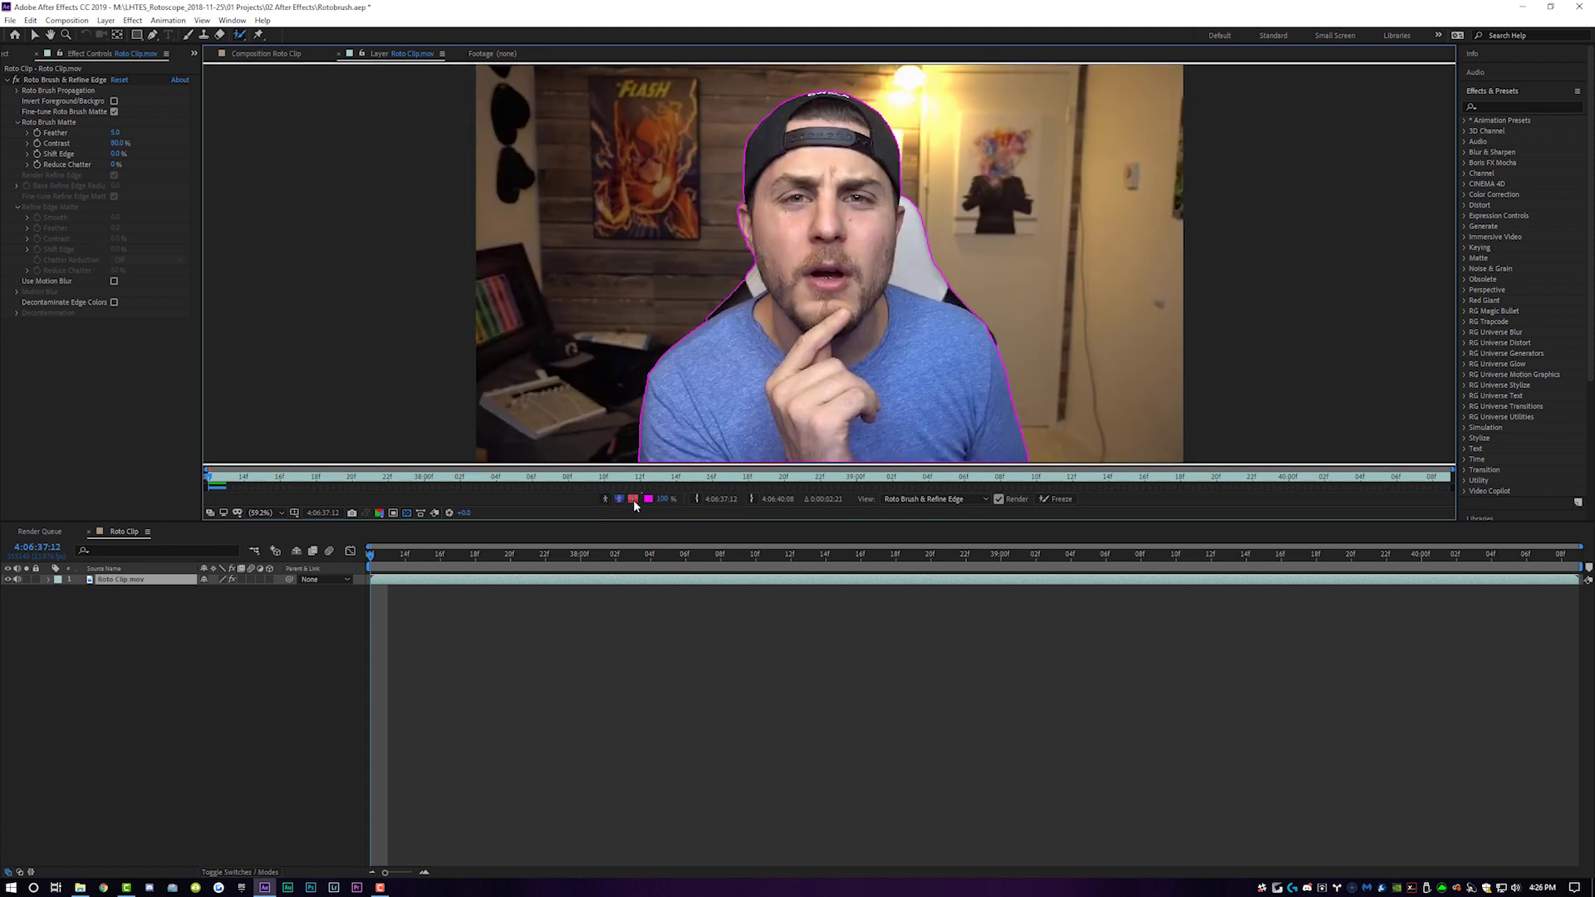
pyautogui.click(633, 500)
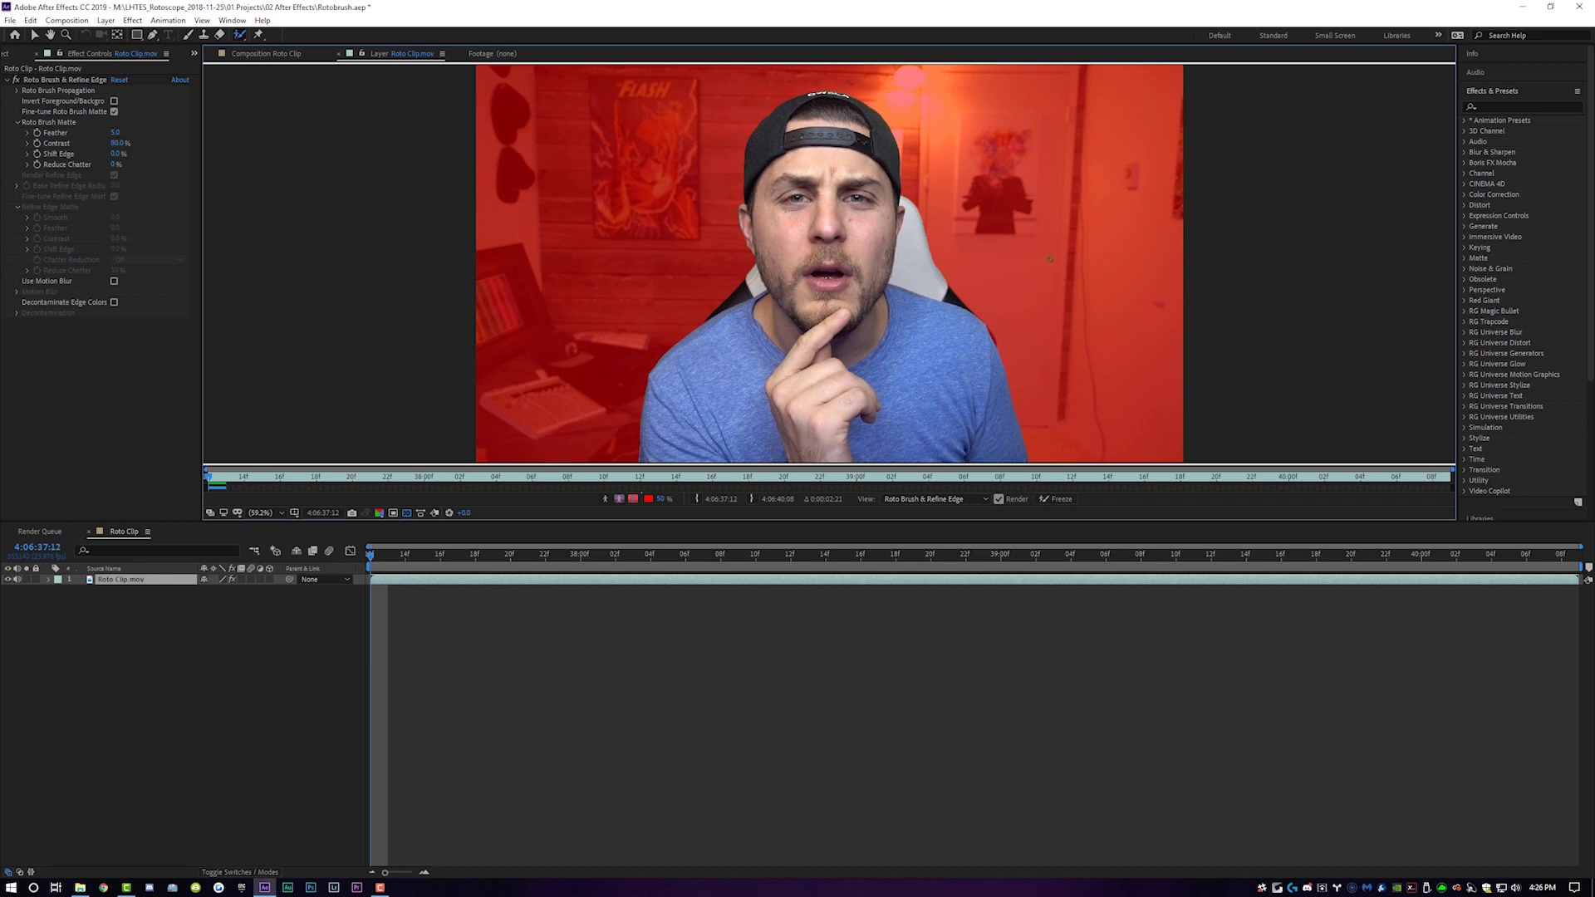
# Zoom in and add the shoulder edge to the foreground
pyautogui.scroll(4, 1008, 347)
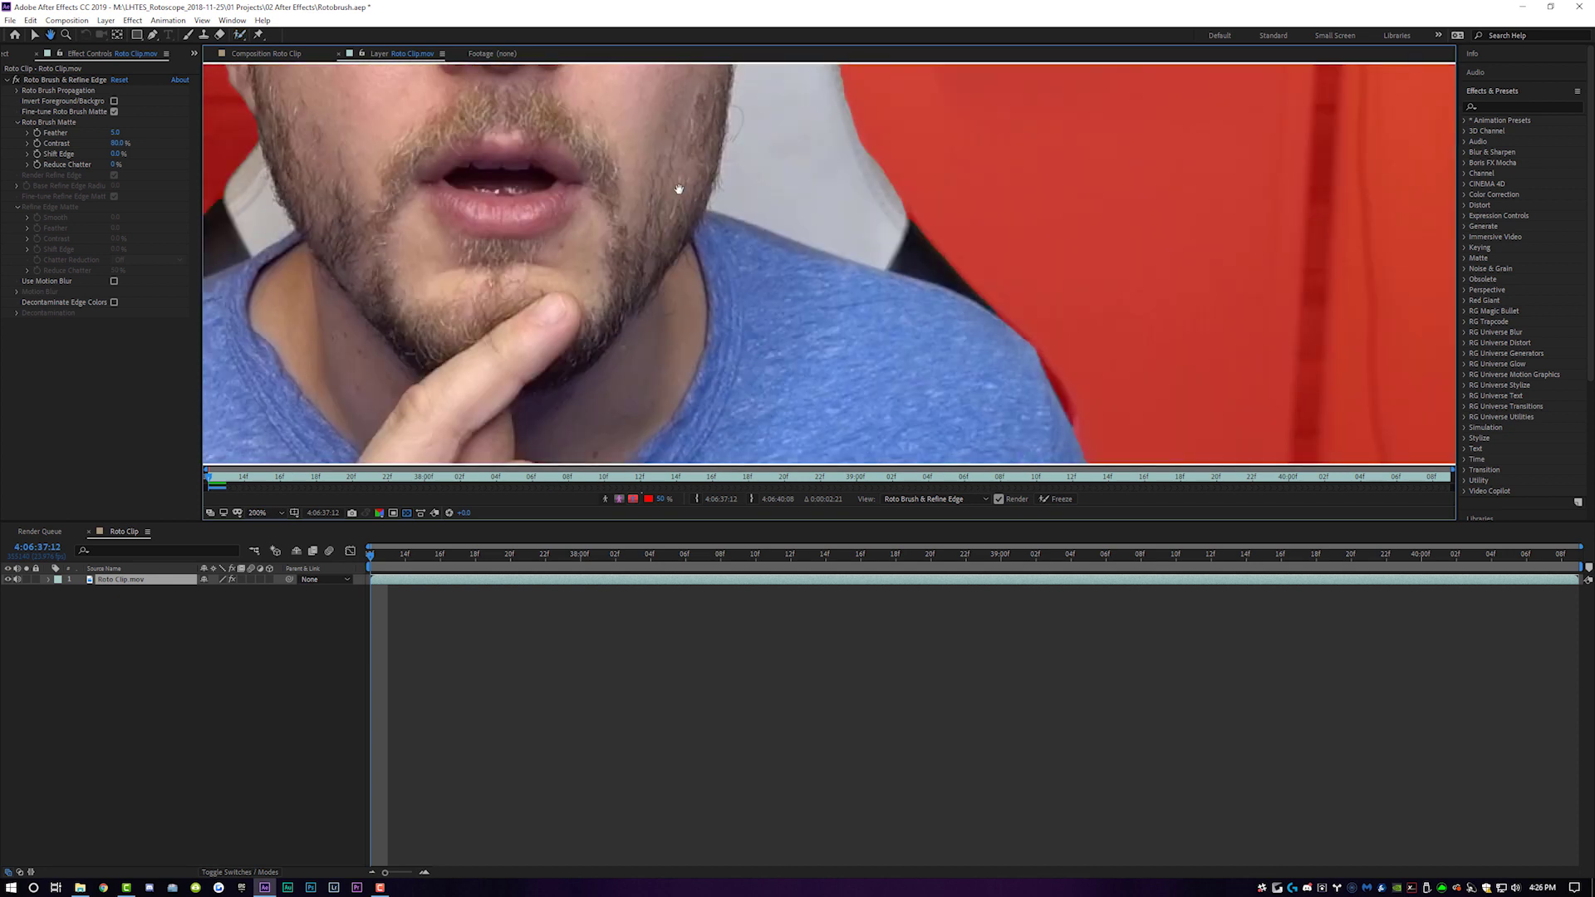
pyautogui.scroll(1, 901, 335)
pyautogui.scroll(1, 783, 186)
pyautogui.scroll(-2, 817, 286)
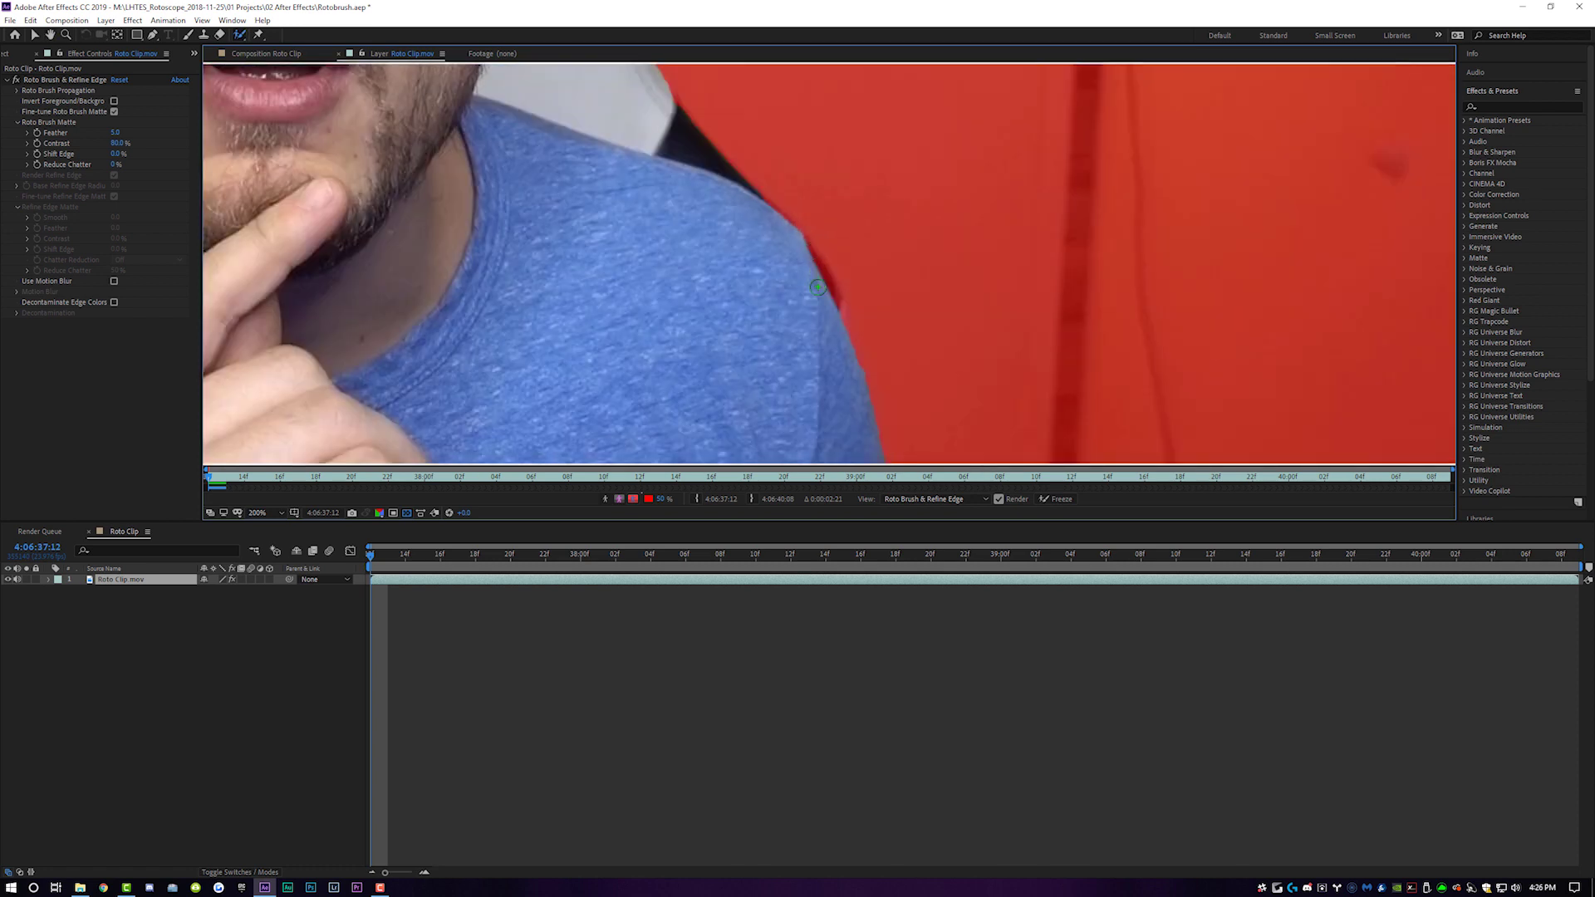
pyautogui.moveTo(833, 313); pyautogui.dragTo(758, 201)
pyautogui.scroll(-2, 785, 231)
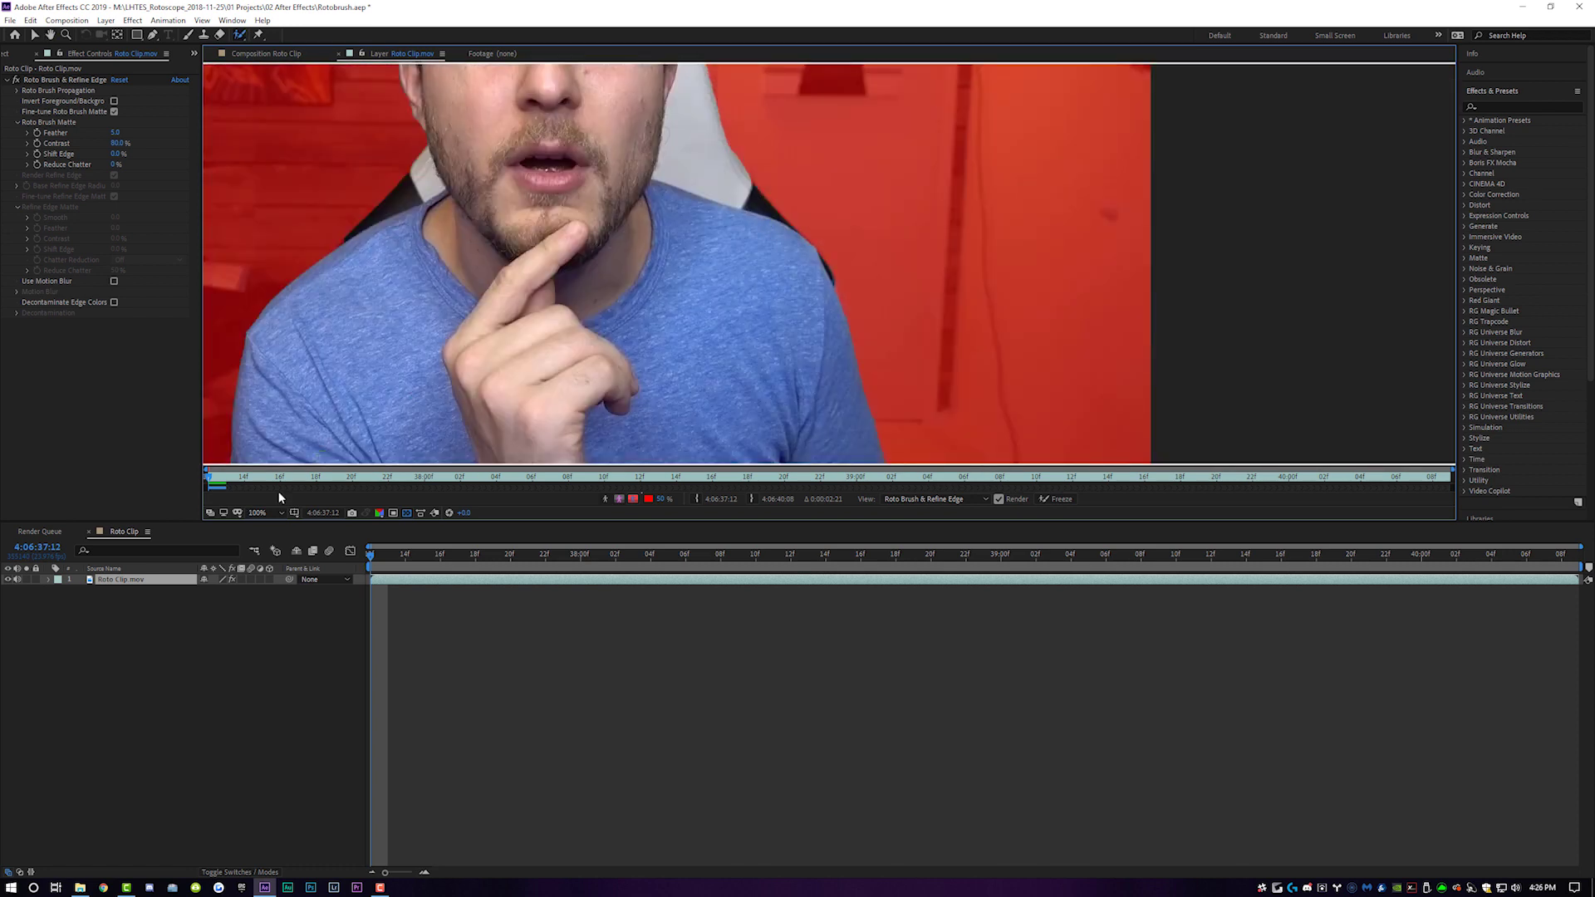
# Set magnification to Fit and show the matte as a pink alpha boundary
pyautogui.click(260, 514)
pyautogui.click(268, 714)
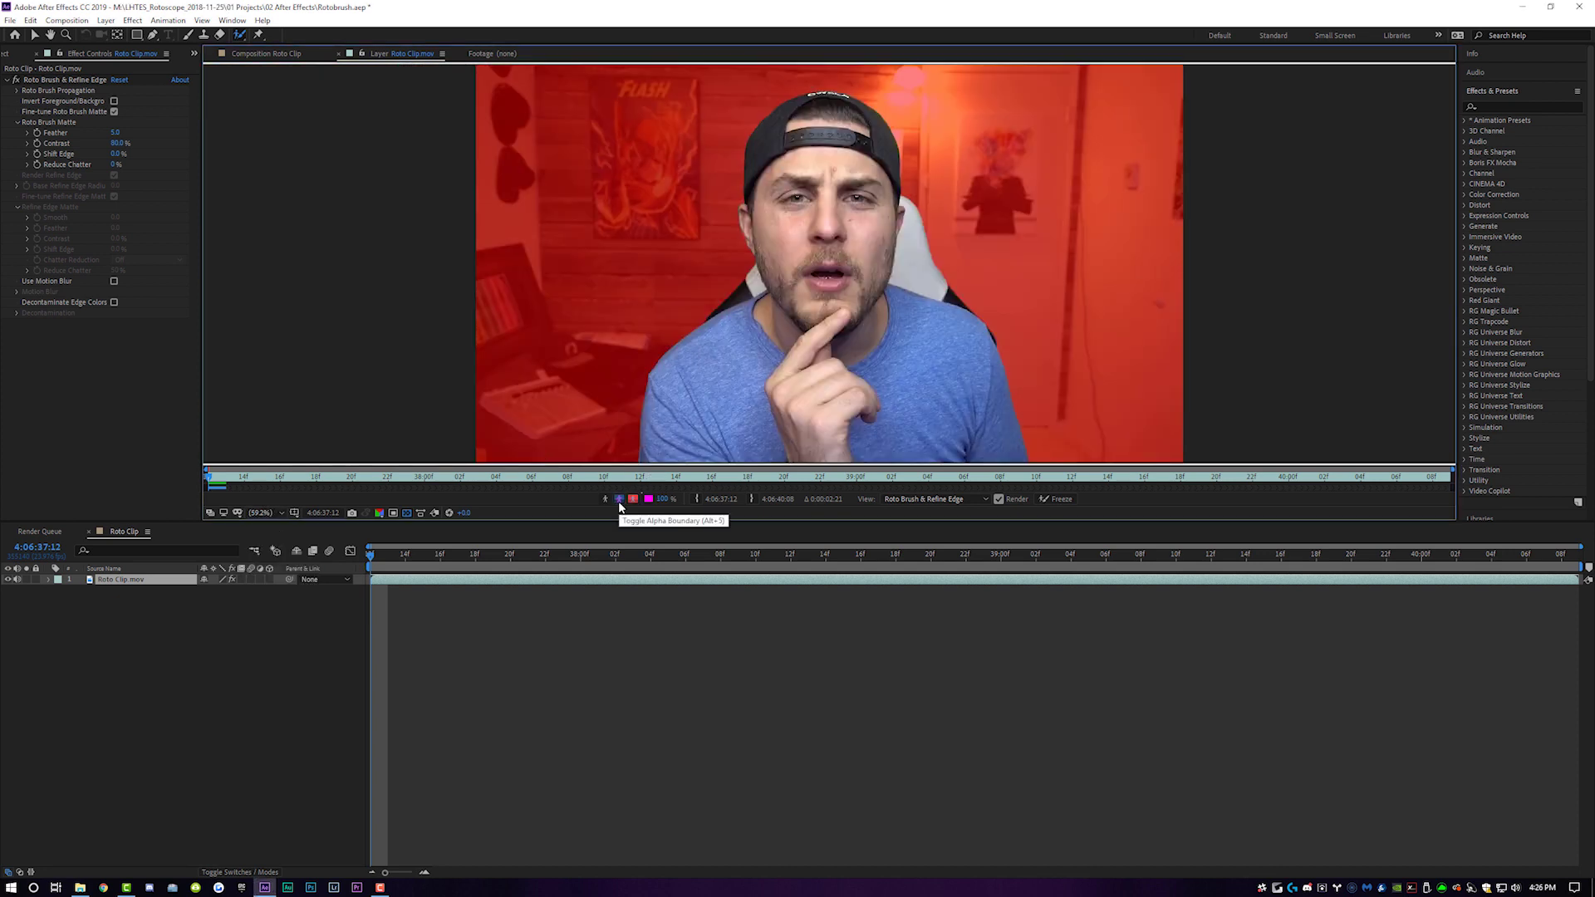
pyautogui.click(619, 499)
pyautogui.scroll(3, 810, 191)
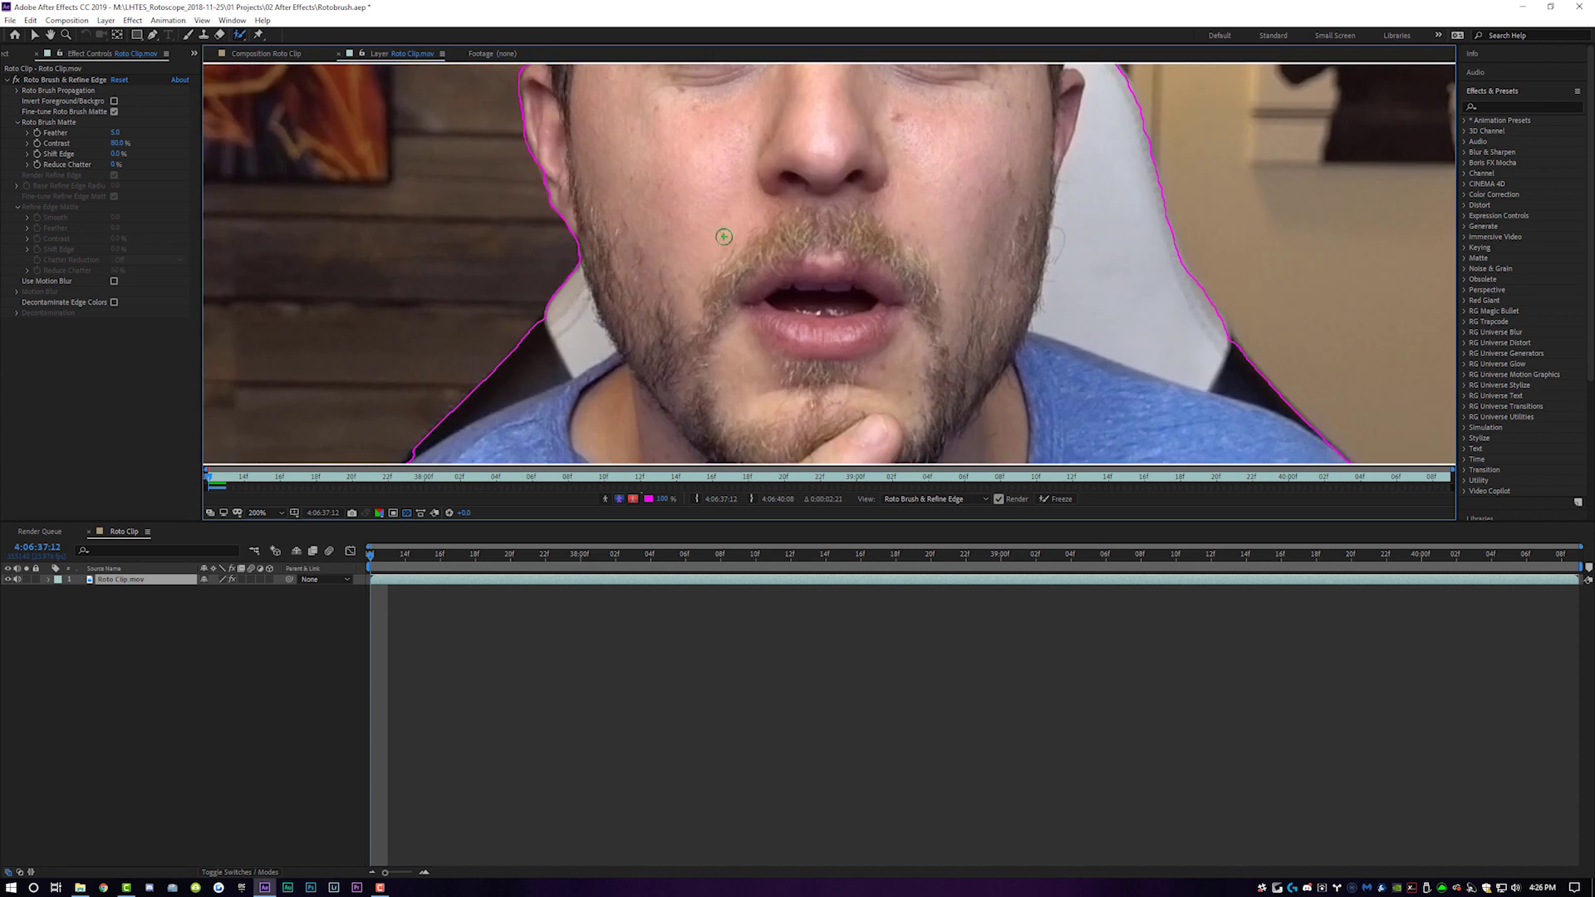
pyautogui.scroll(-1, 807, 184)
pyautogui.scroll(-1, 810, 184)
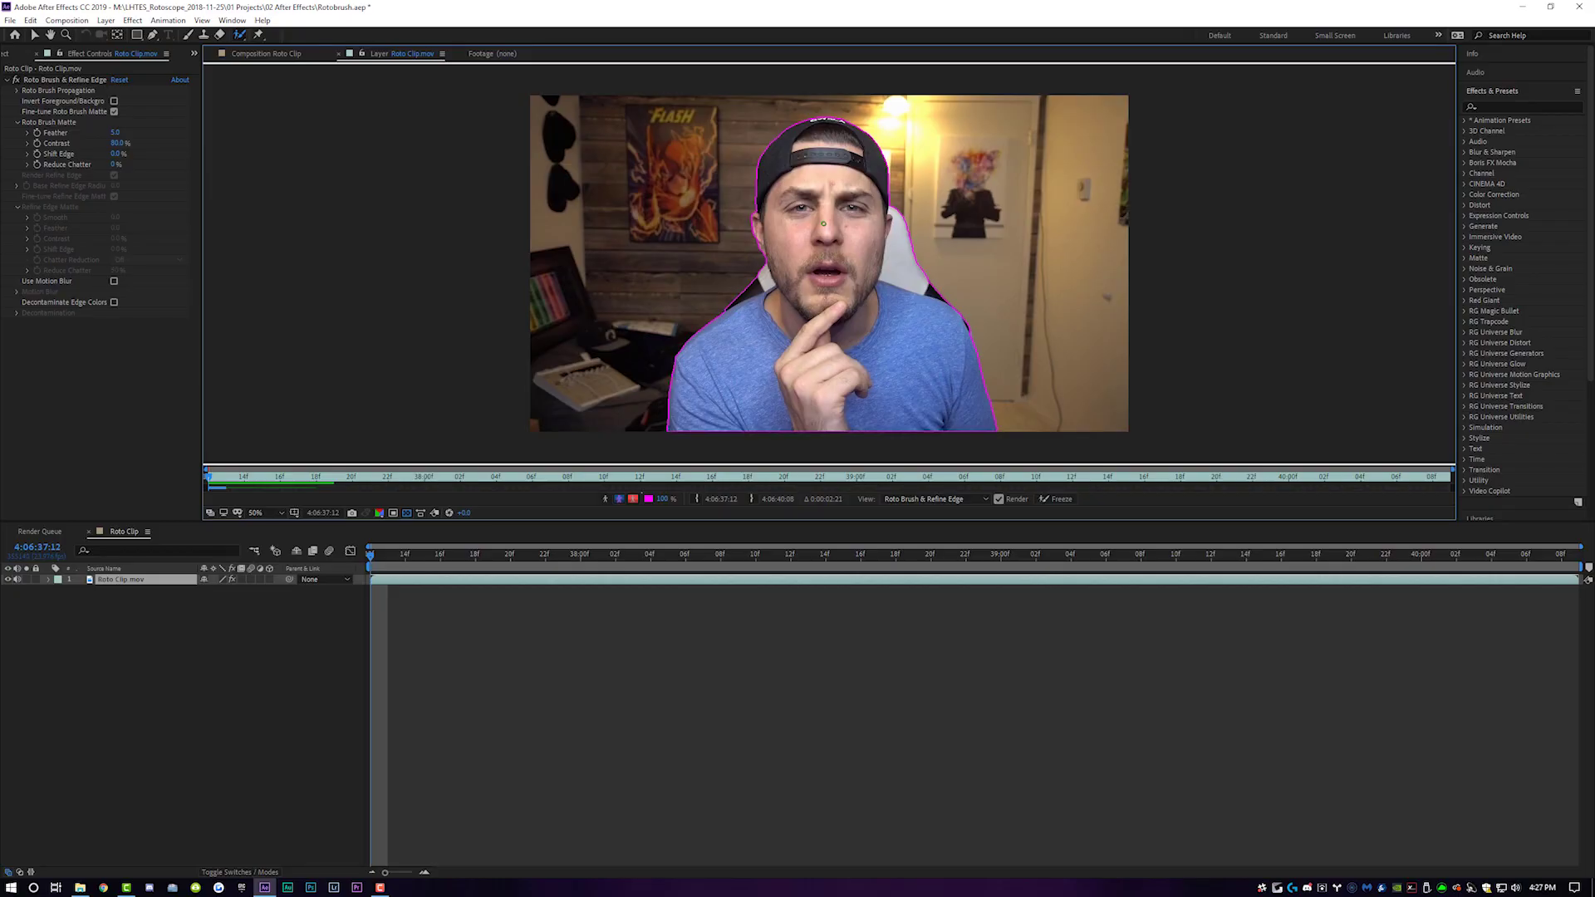
# Step forward nine frames to propagate the roto matte
pyautogui.hotkey('ctrl', 'Right')
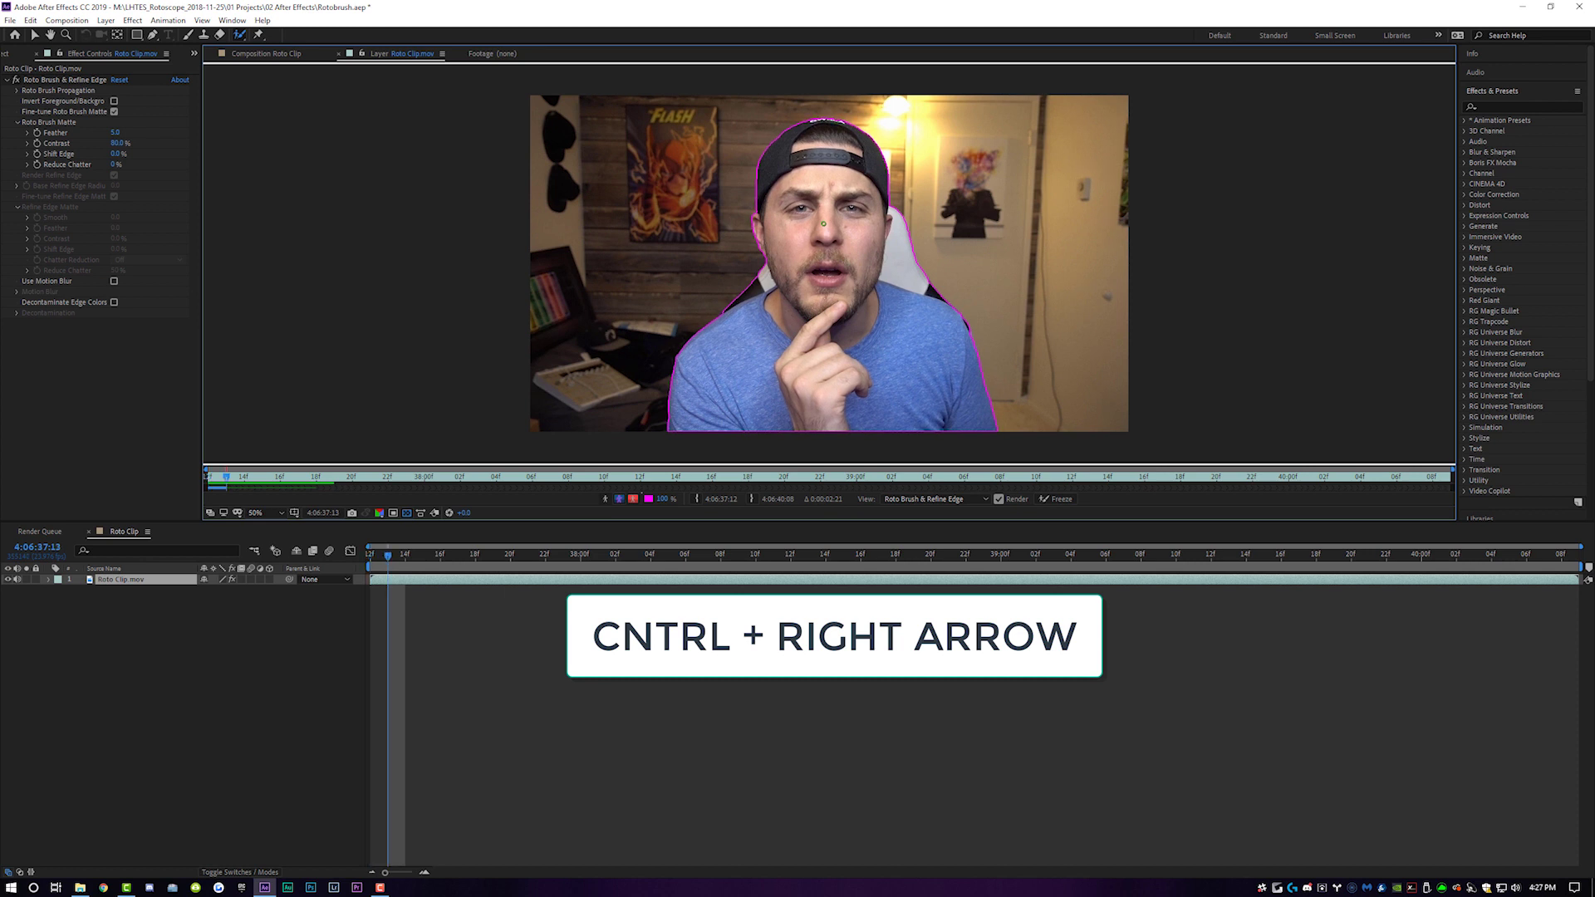
pyautogui.hotkey('ctrl', 'Right')
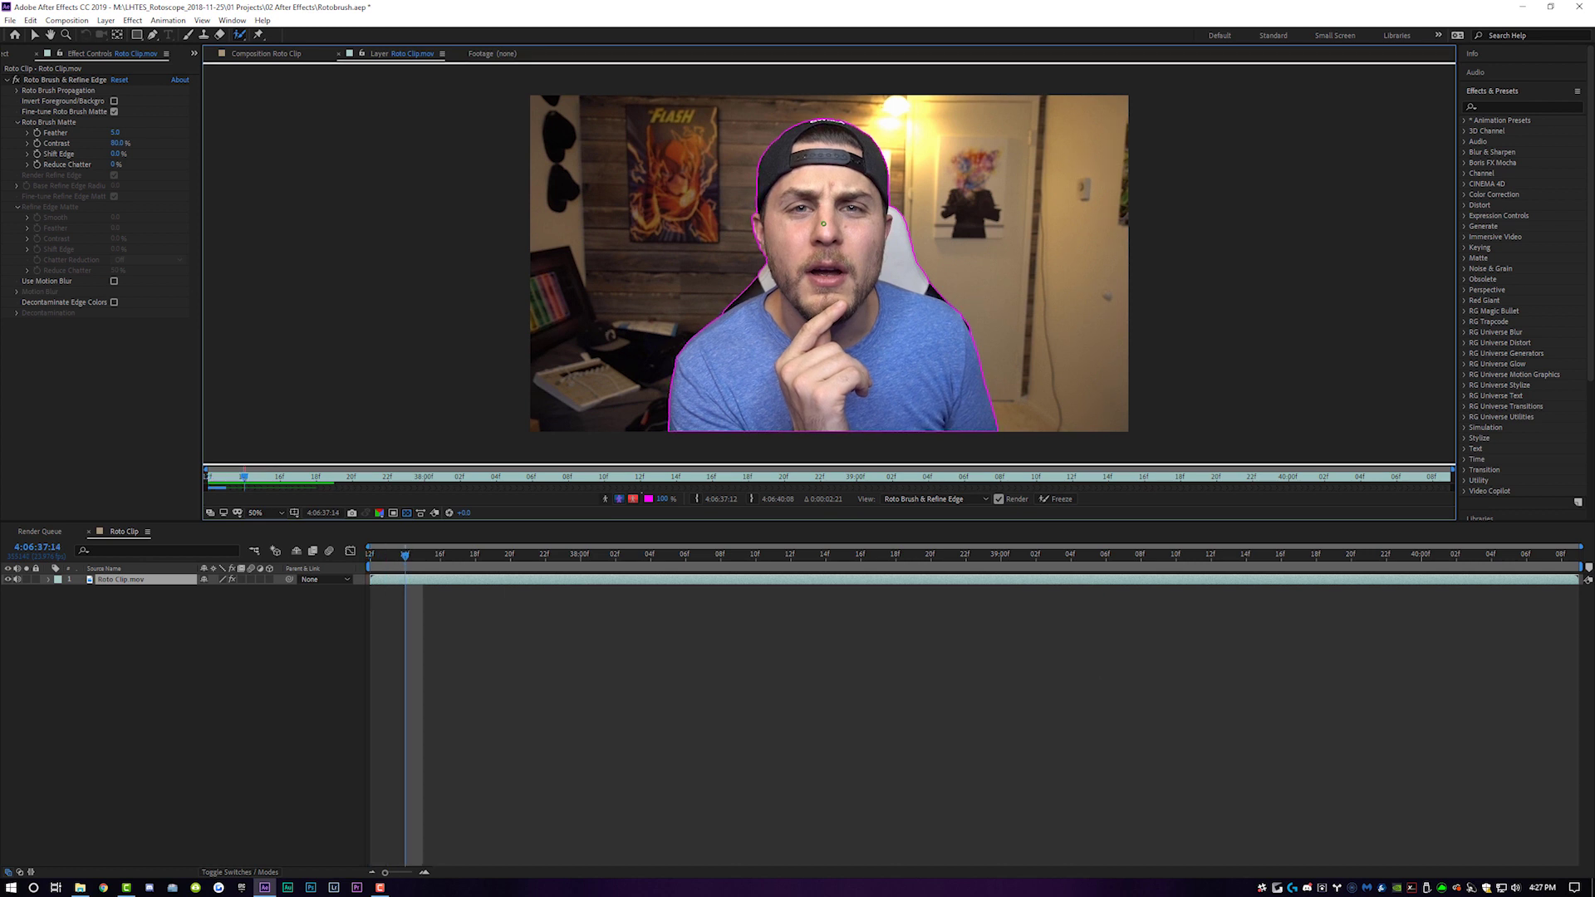
pyautogui.hotkey('ctrl', 'Right')
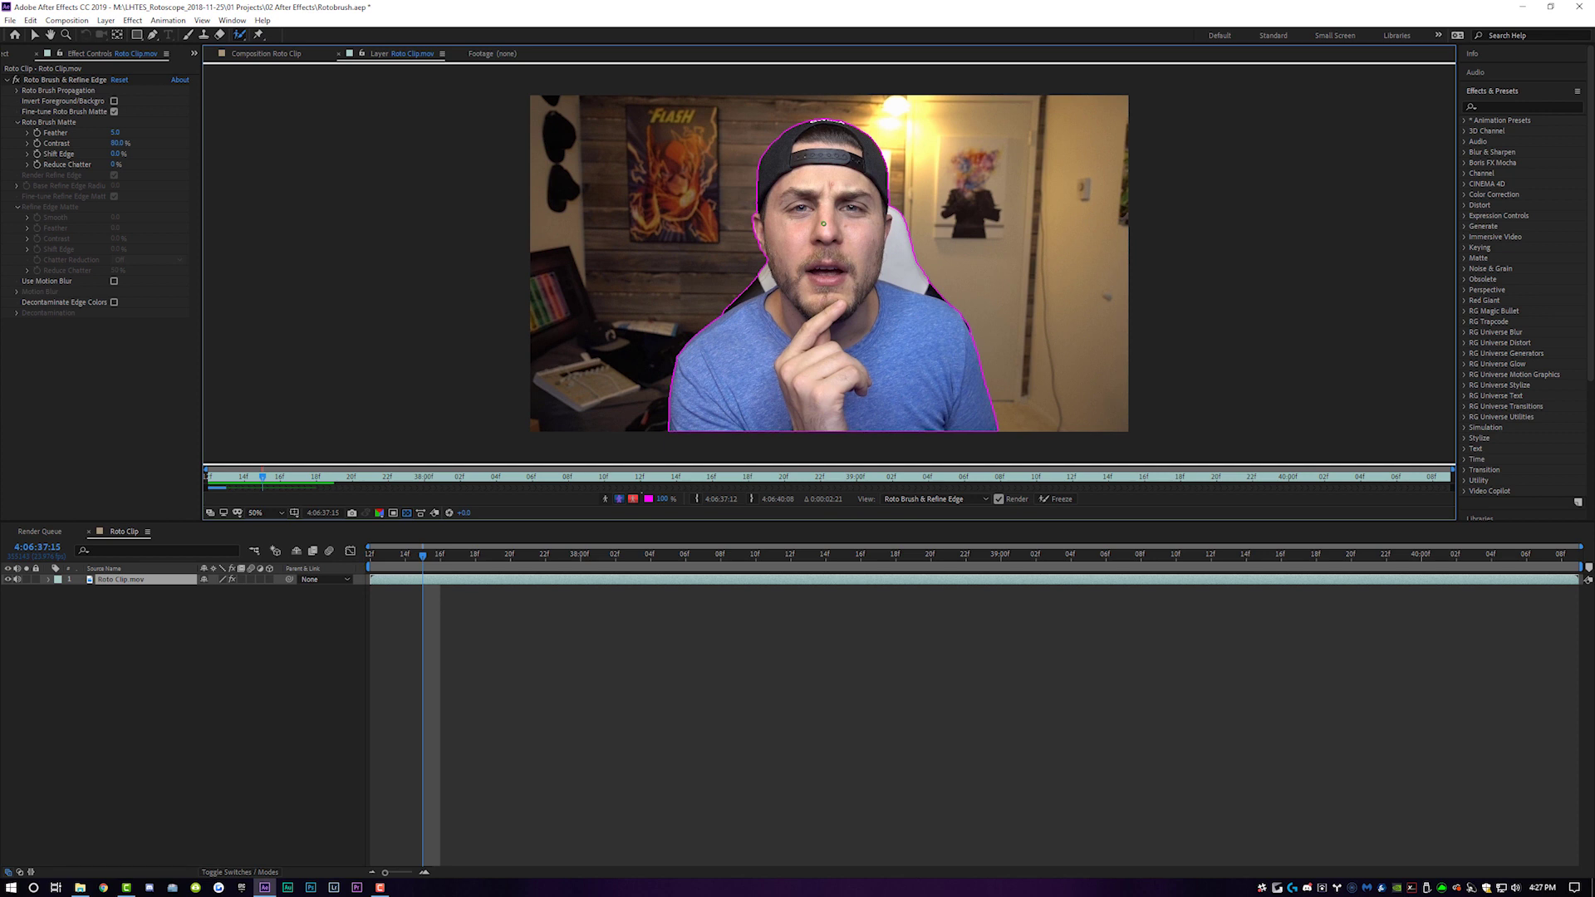
pyautogui.hotkey('ctrl', 'Right')
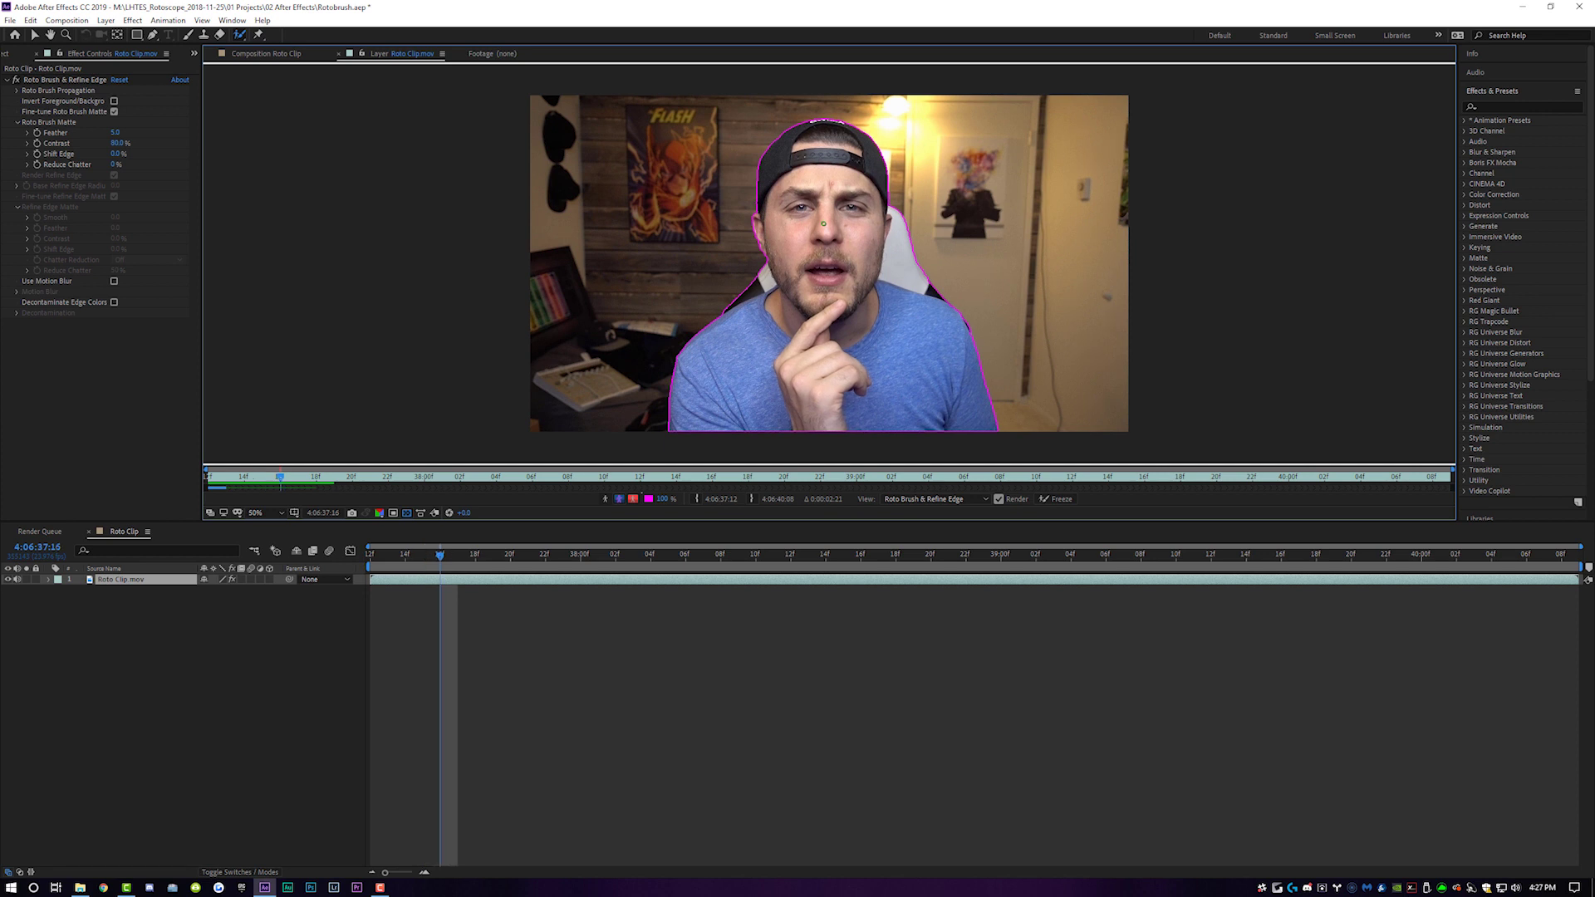
pyautogui.hotkey('ctrl', 'Right')
pyautogui.hotkey('ctrl', 'Right')
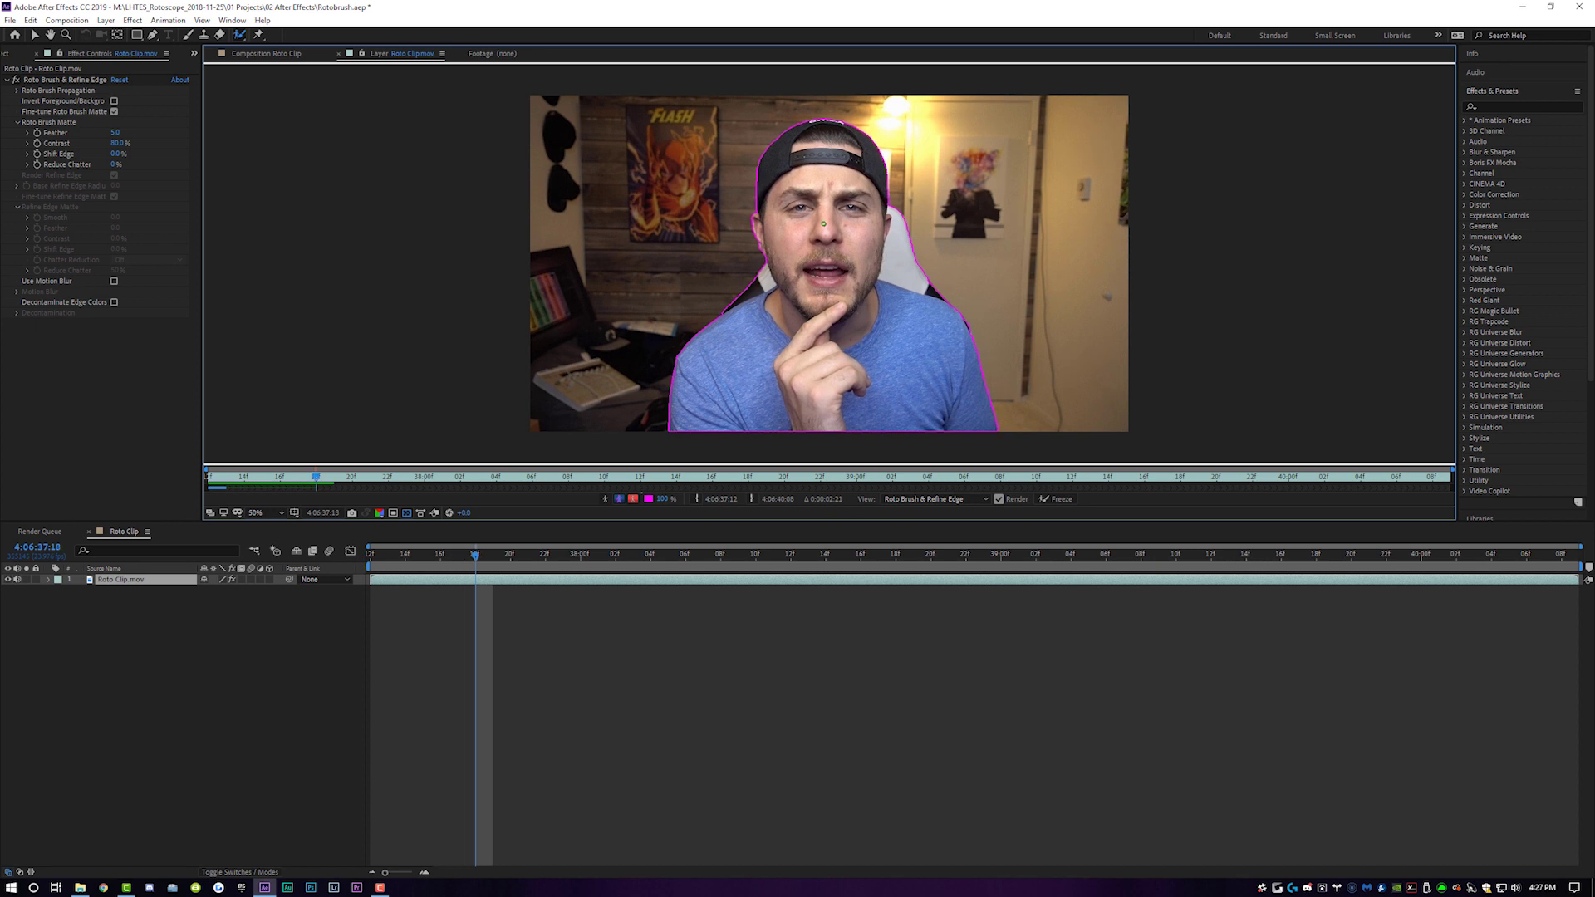
pyautogui.hotkey('ctrl', 'Right')
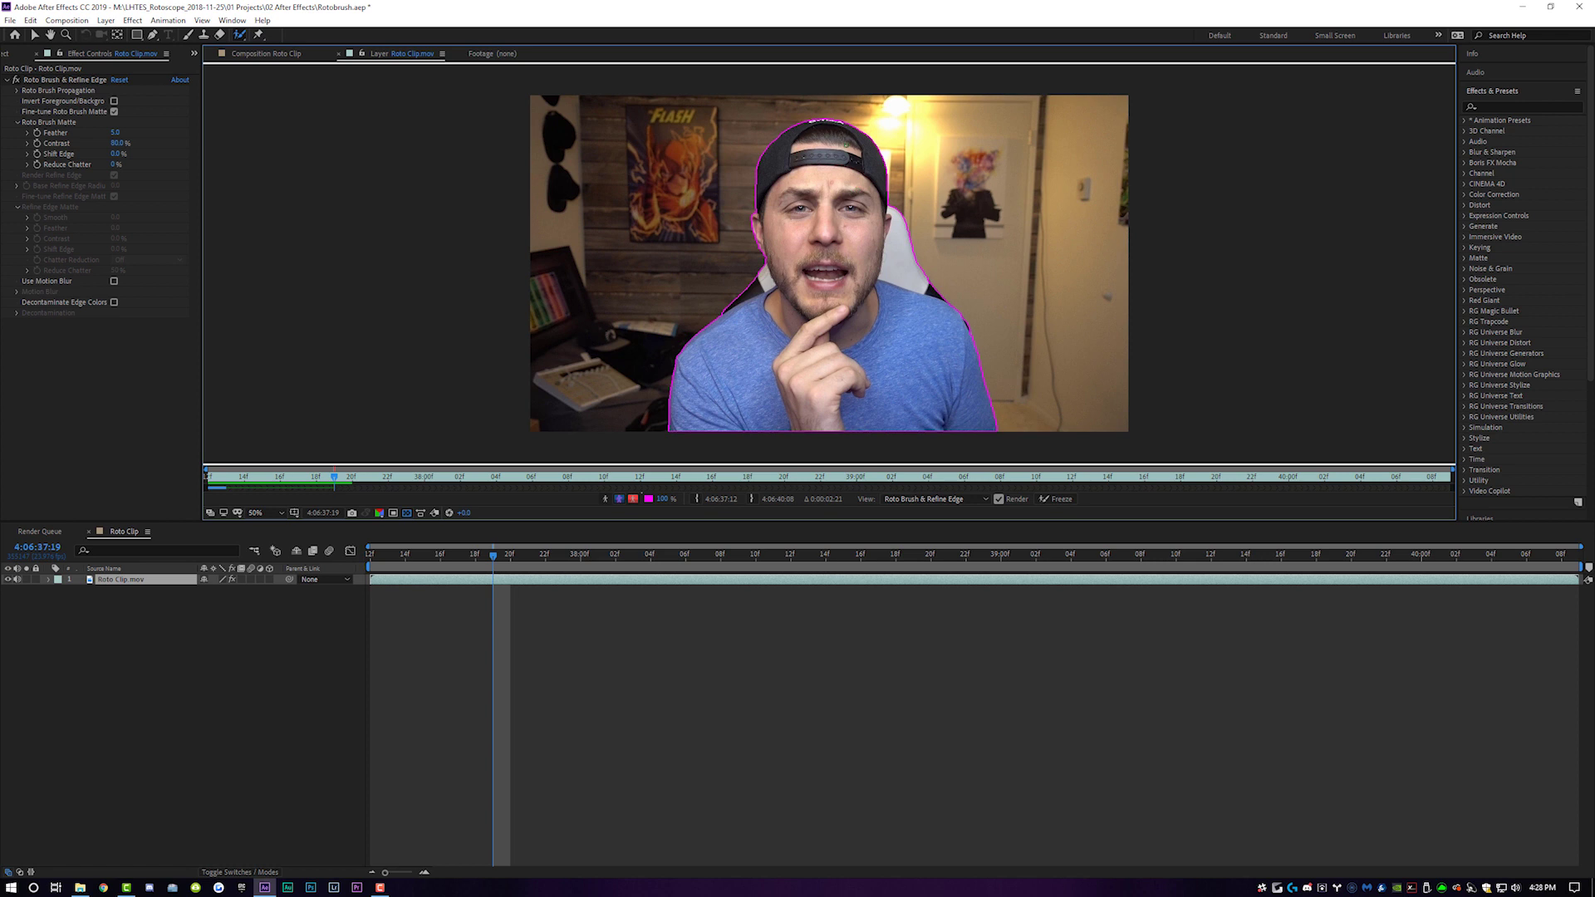
pyautogui.press('pagedown')
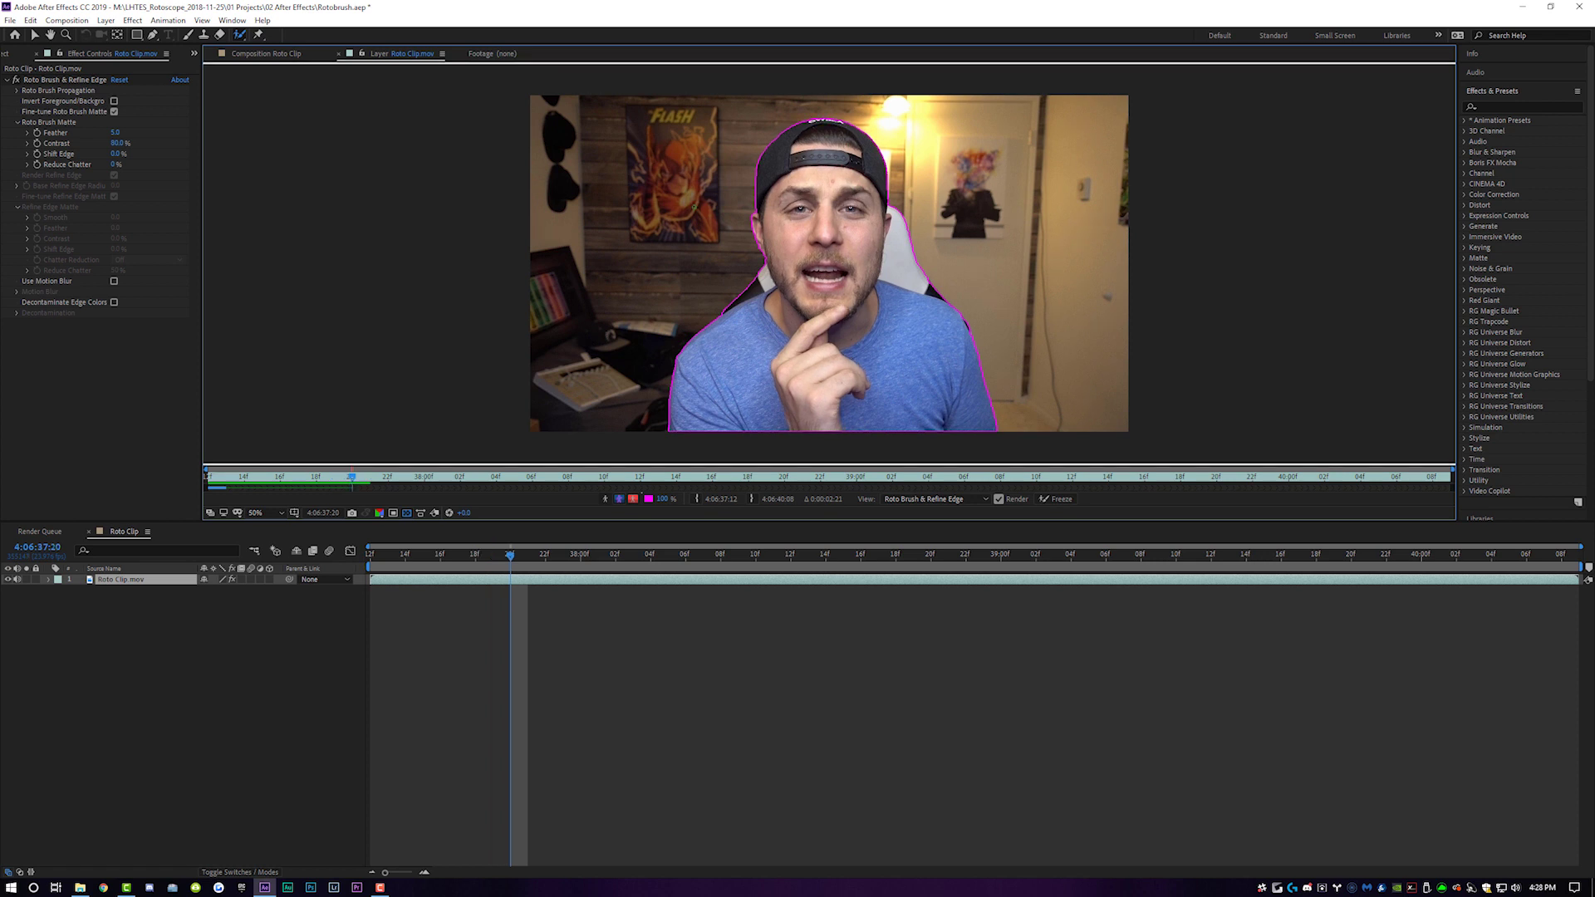
pyautogui.press('pagedown')
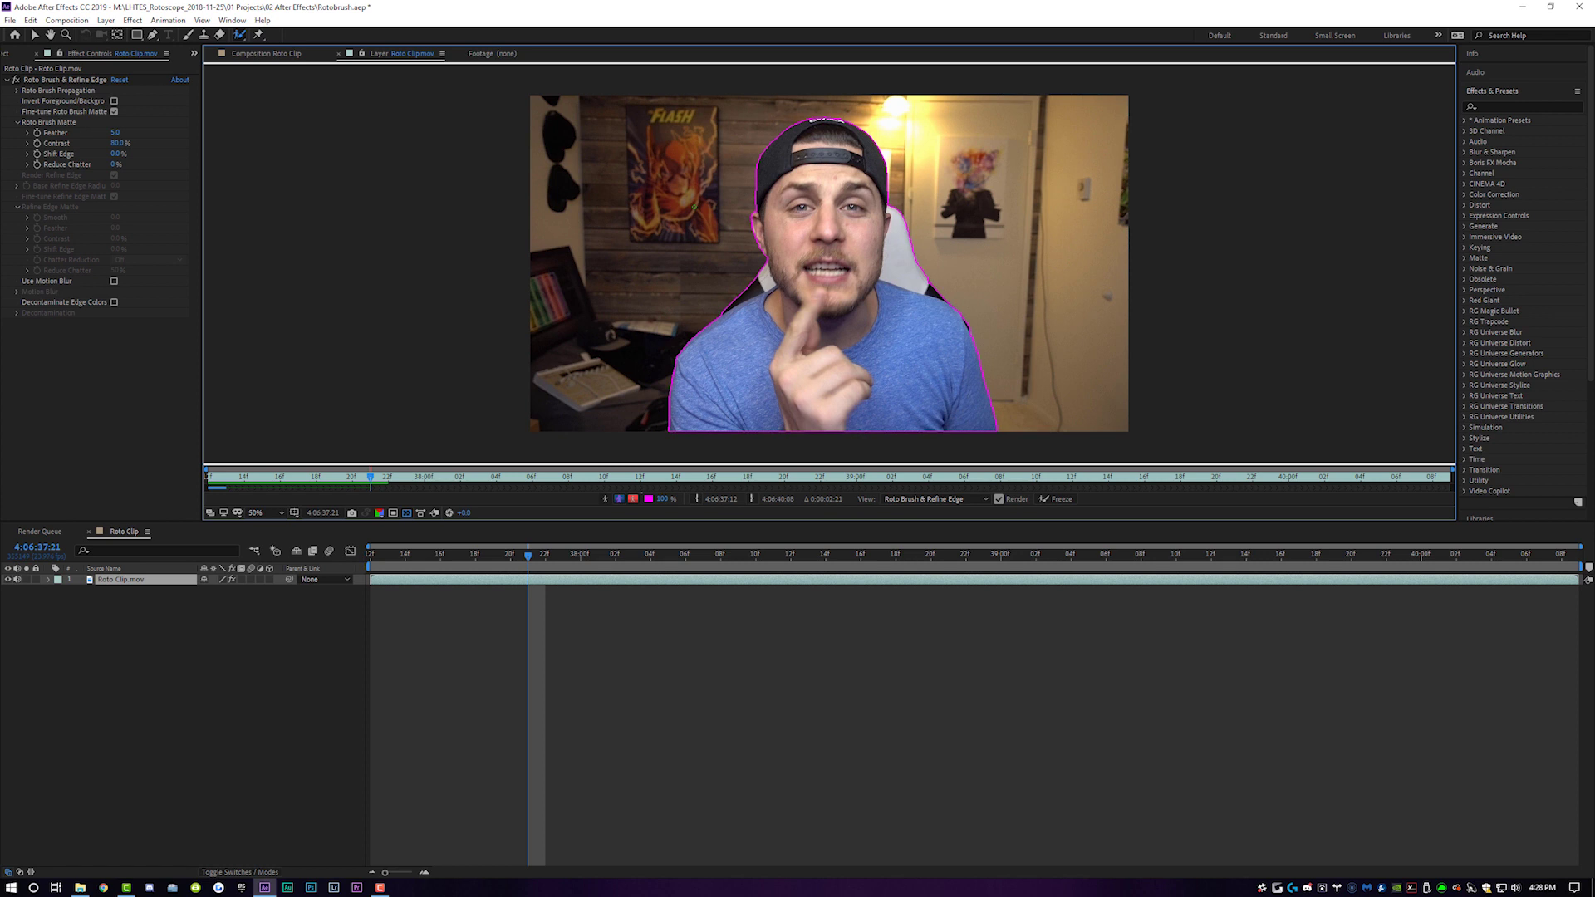
pyautogui.press('pagedown')
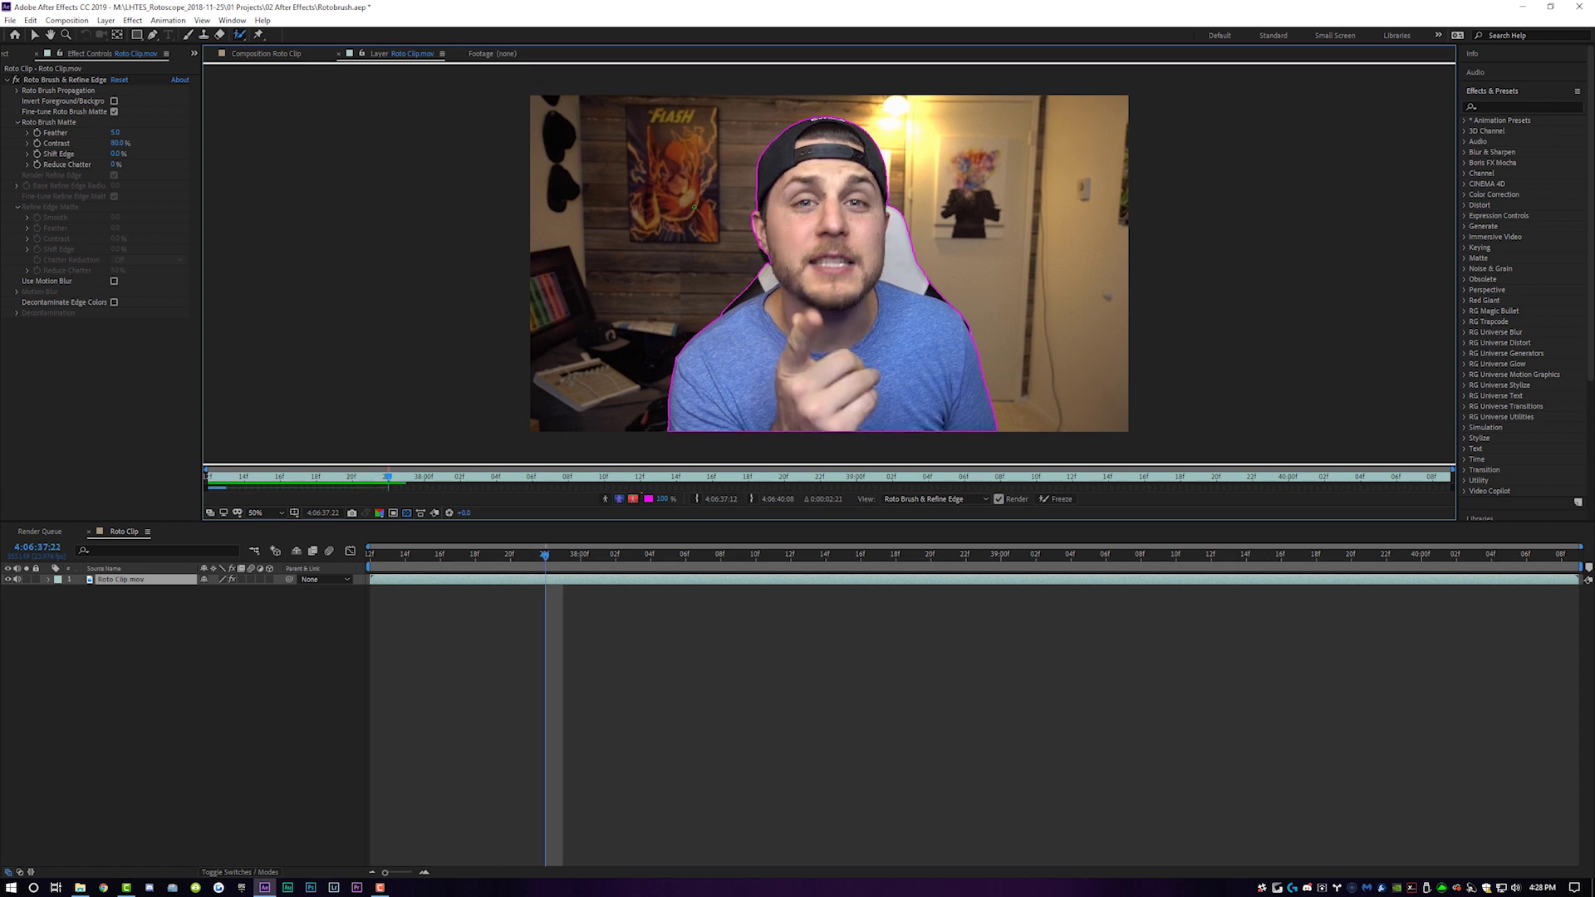
# Zoom to 200% and paint the ear and jaw edge back into the matte
pyautogui.press('.')
pyautogui.press('.')
pyautogui.press('.')
pyautogui.press('.')
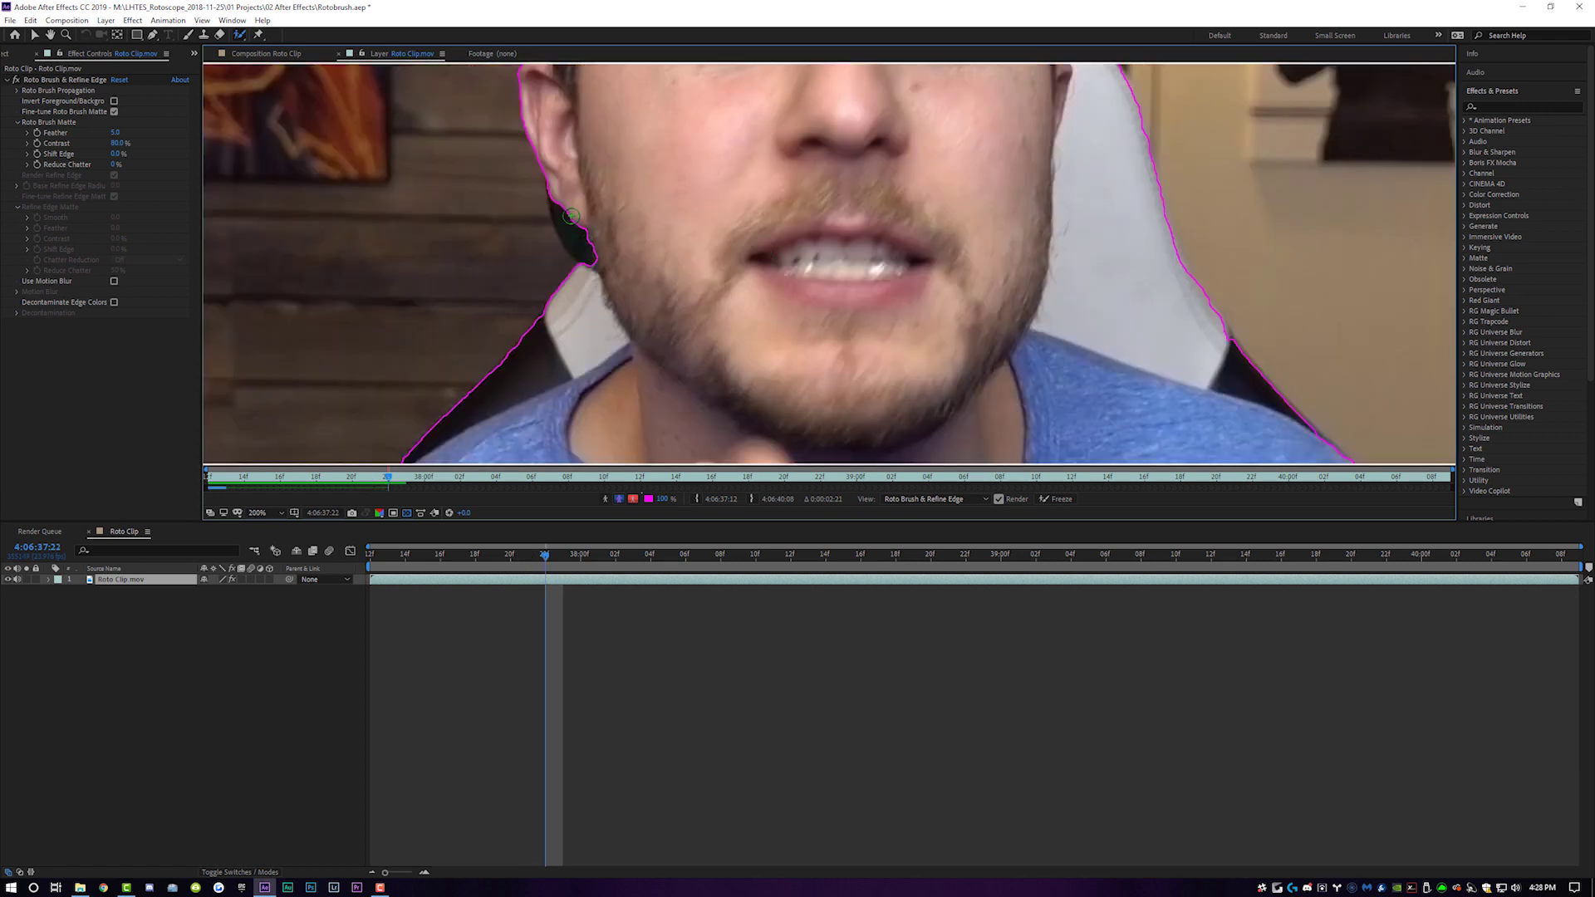
pyautogui.moveTo(560, 197); pyautogui.dragTo(599, 254)
pyautogui.press('pagedown')
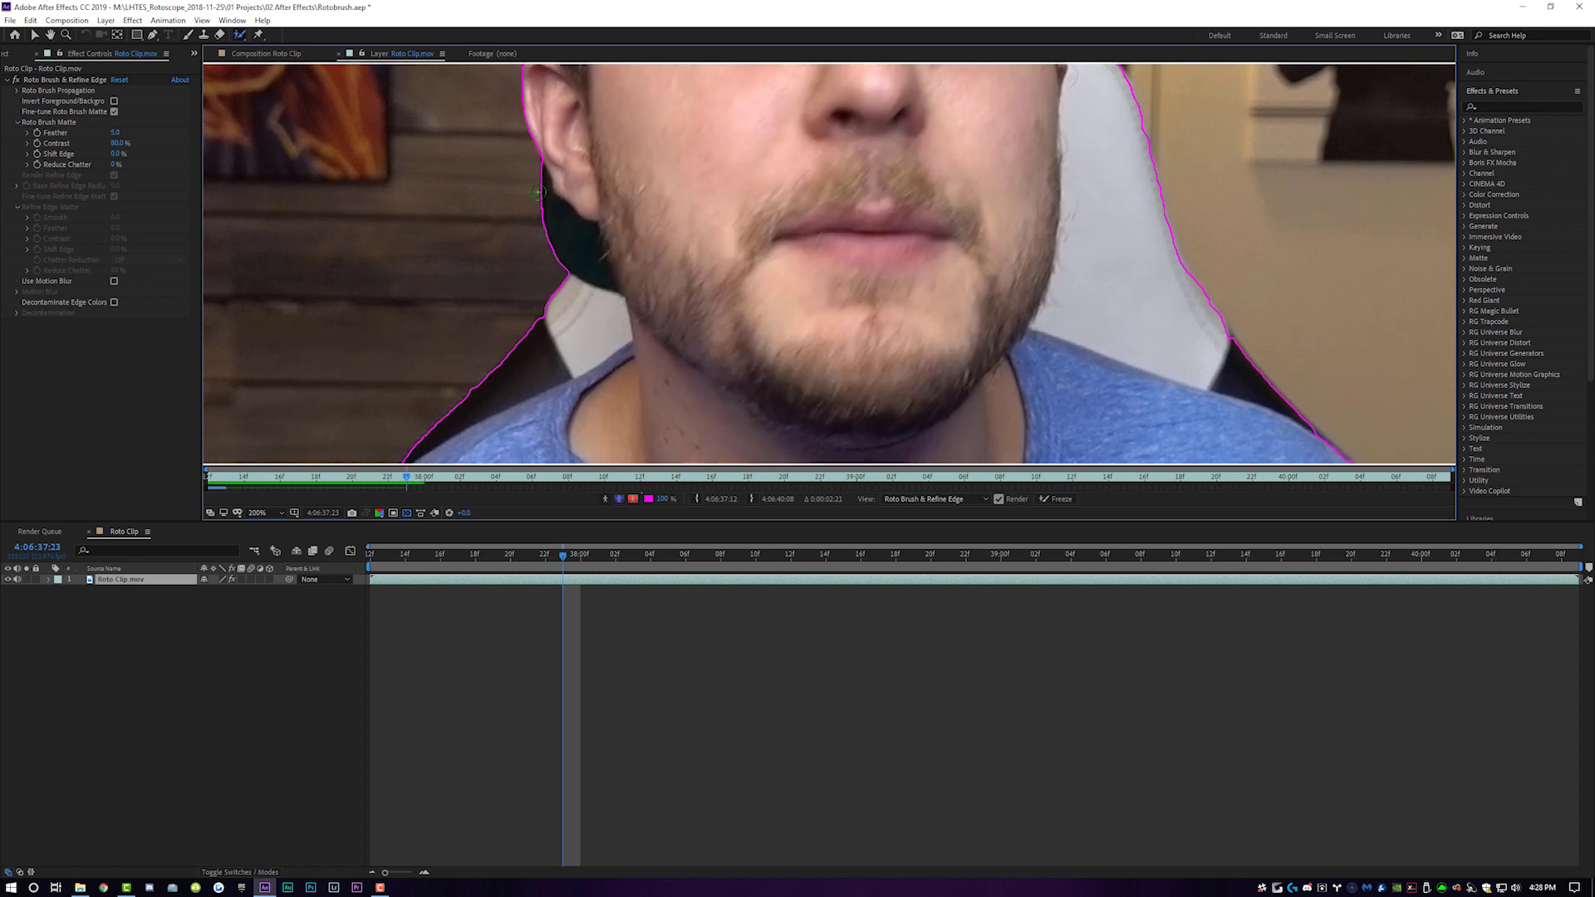
pyautogui.press(',')
pyautogui.press(',')
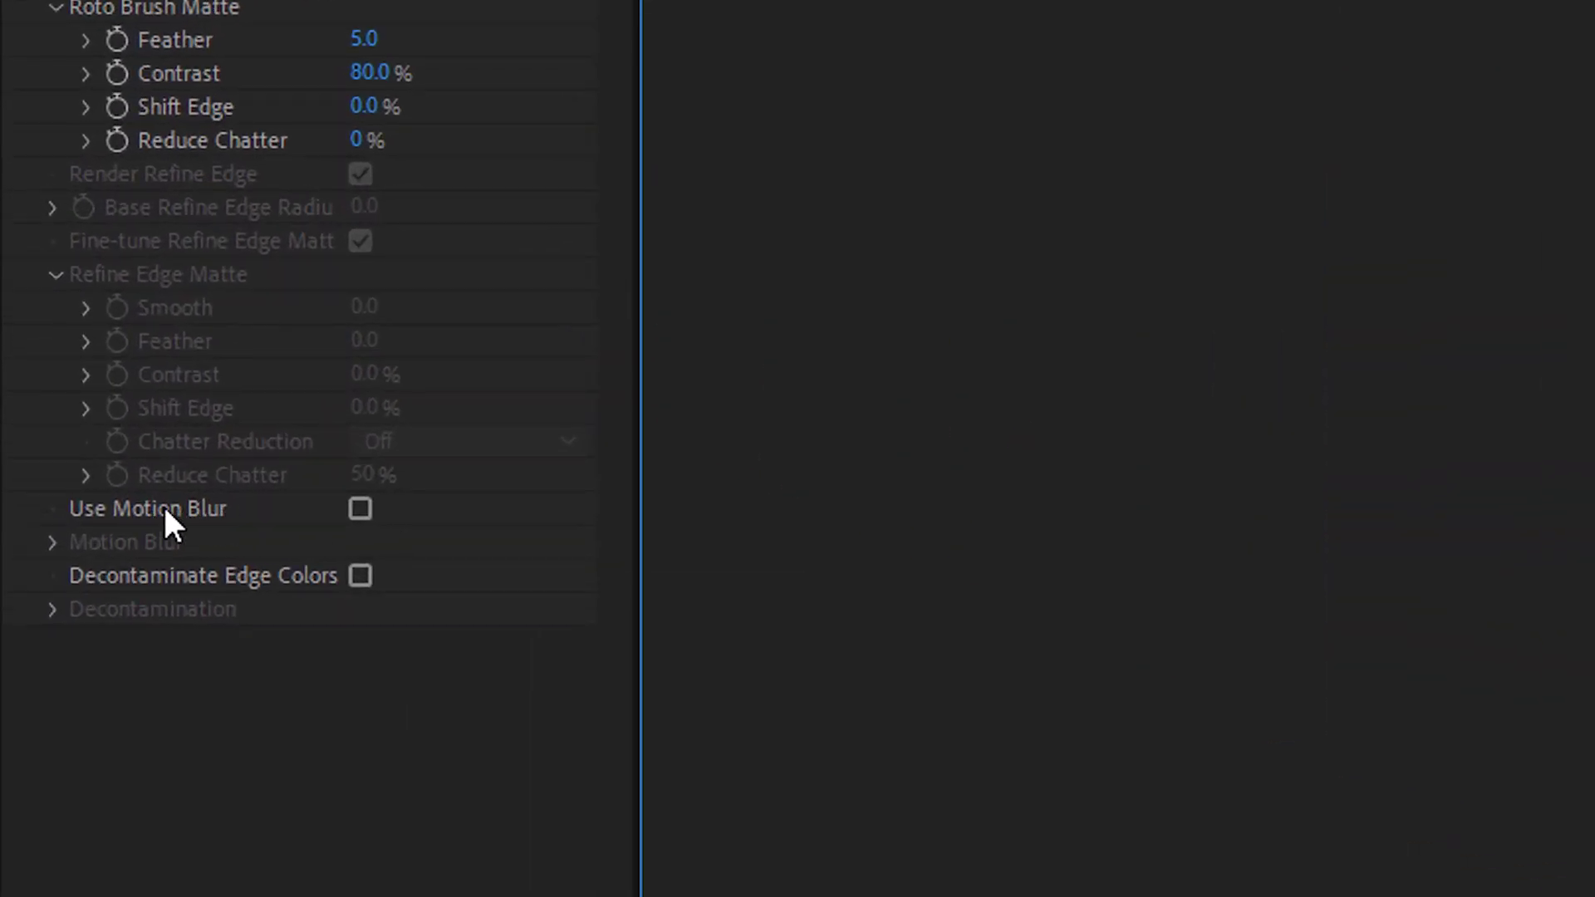
# Enable Use Motion Blur for the roto matte and advance one frame
pyautogui.click(356, 508)
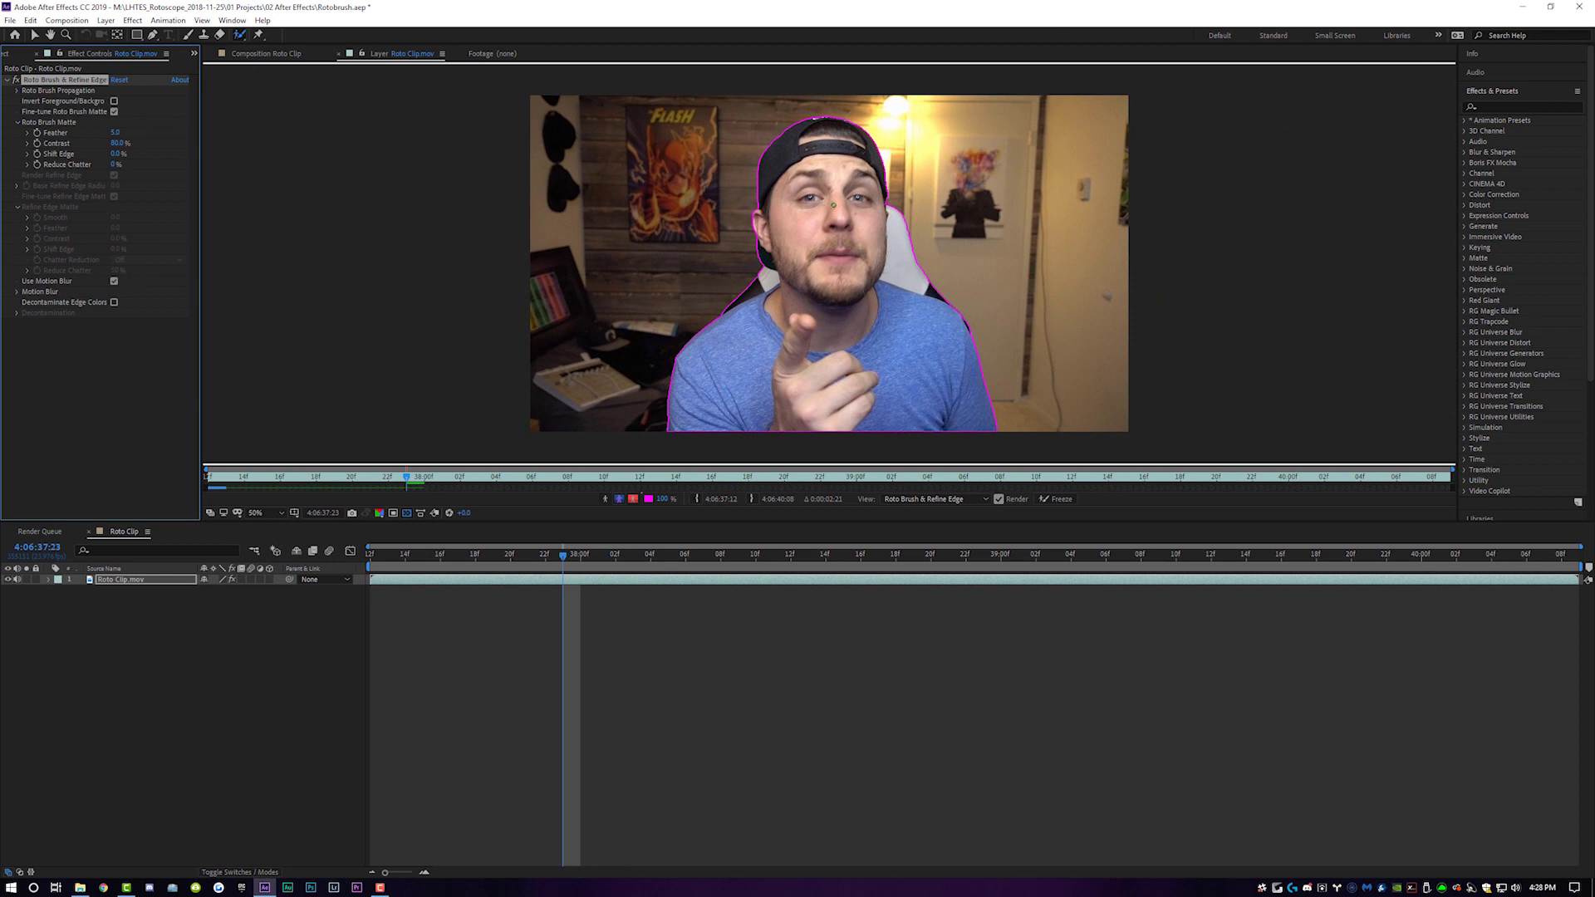
pyautogui.scroll(2, 833, 204)
pyautogui.scroll(-2, 847, 209)
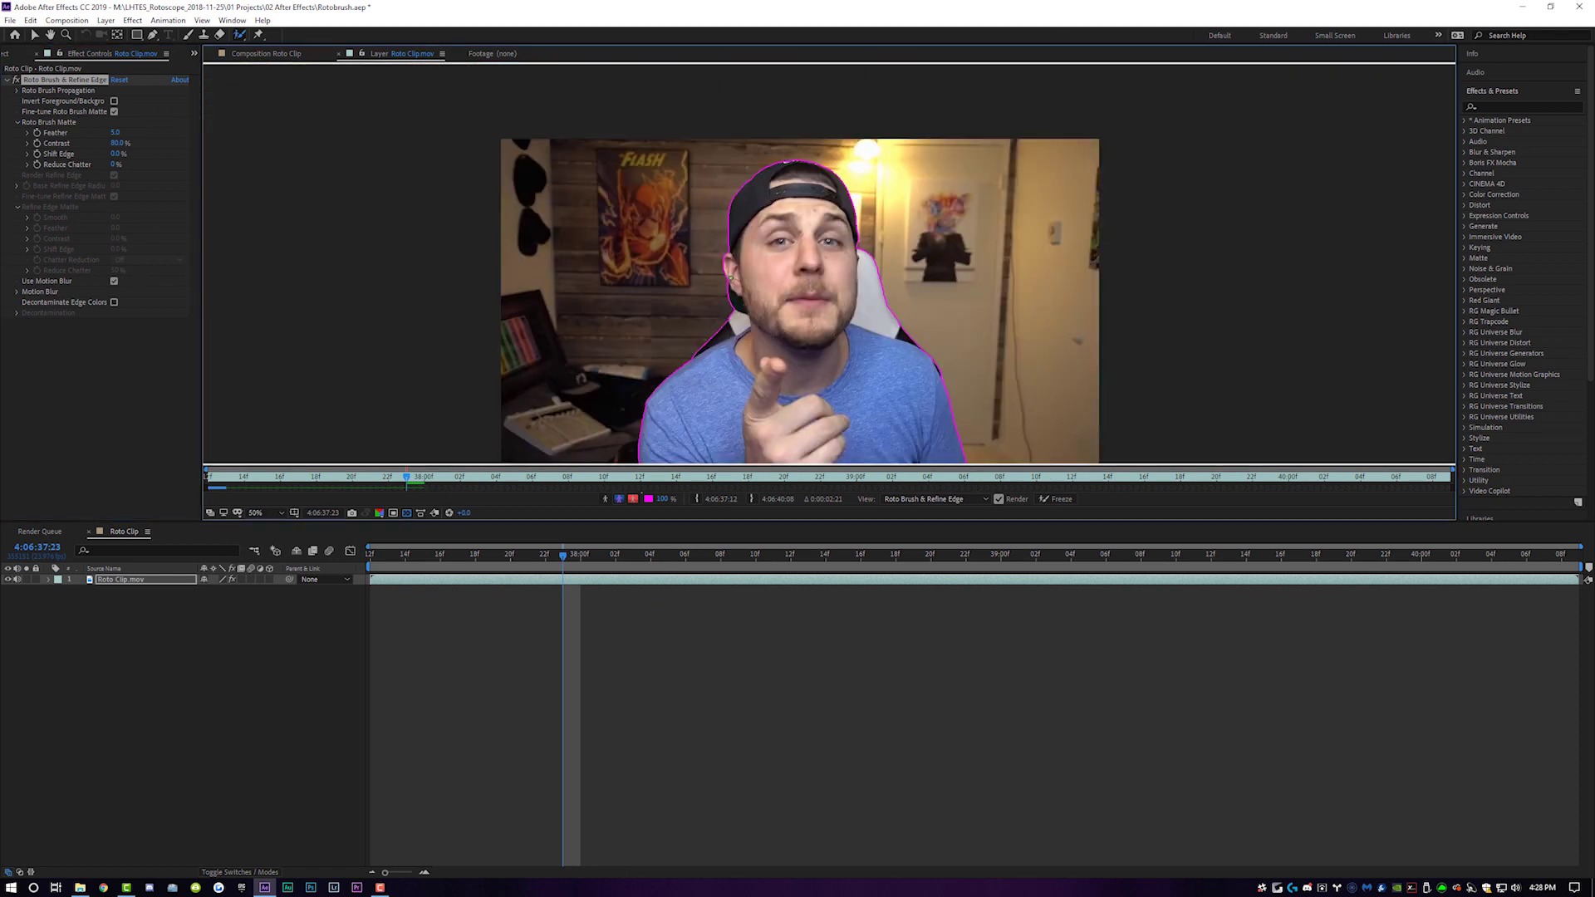
pyautogui.moveTo(773, 294); pyautogui.dragTo(772, 254)
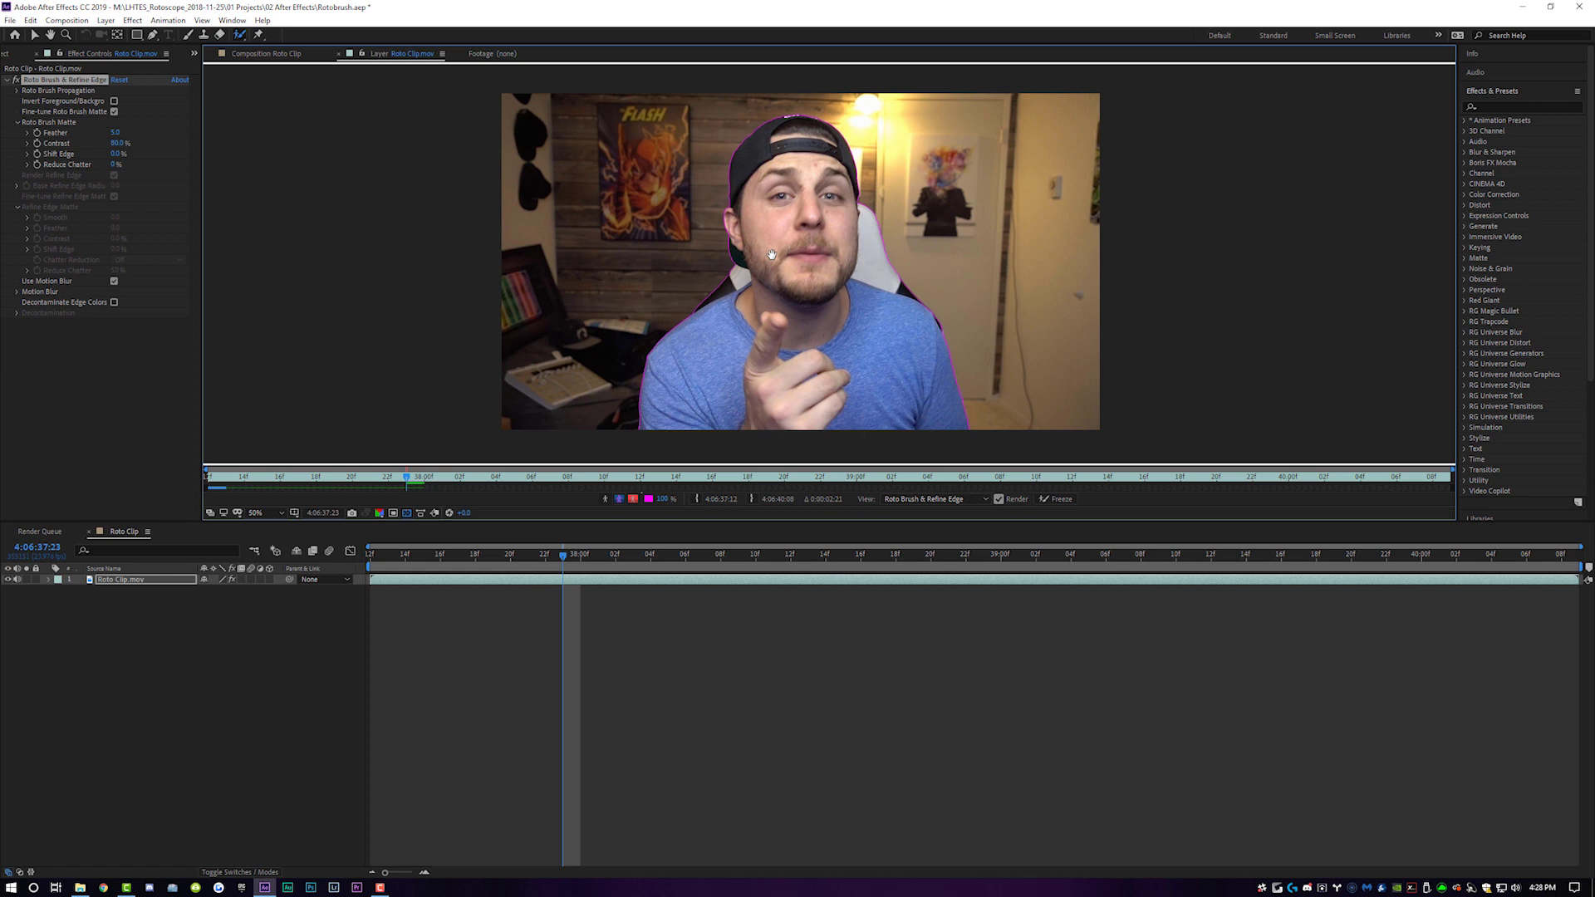
pyautogui.press('pagedown')
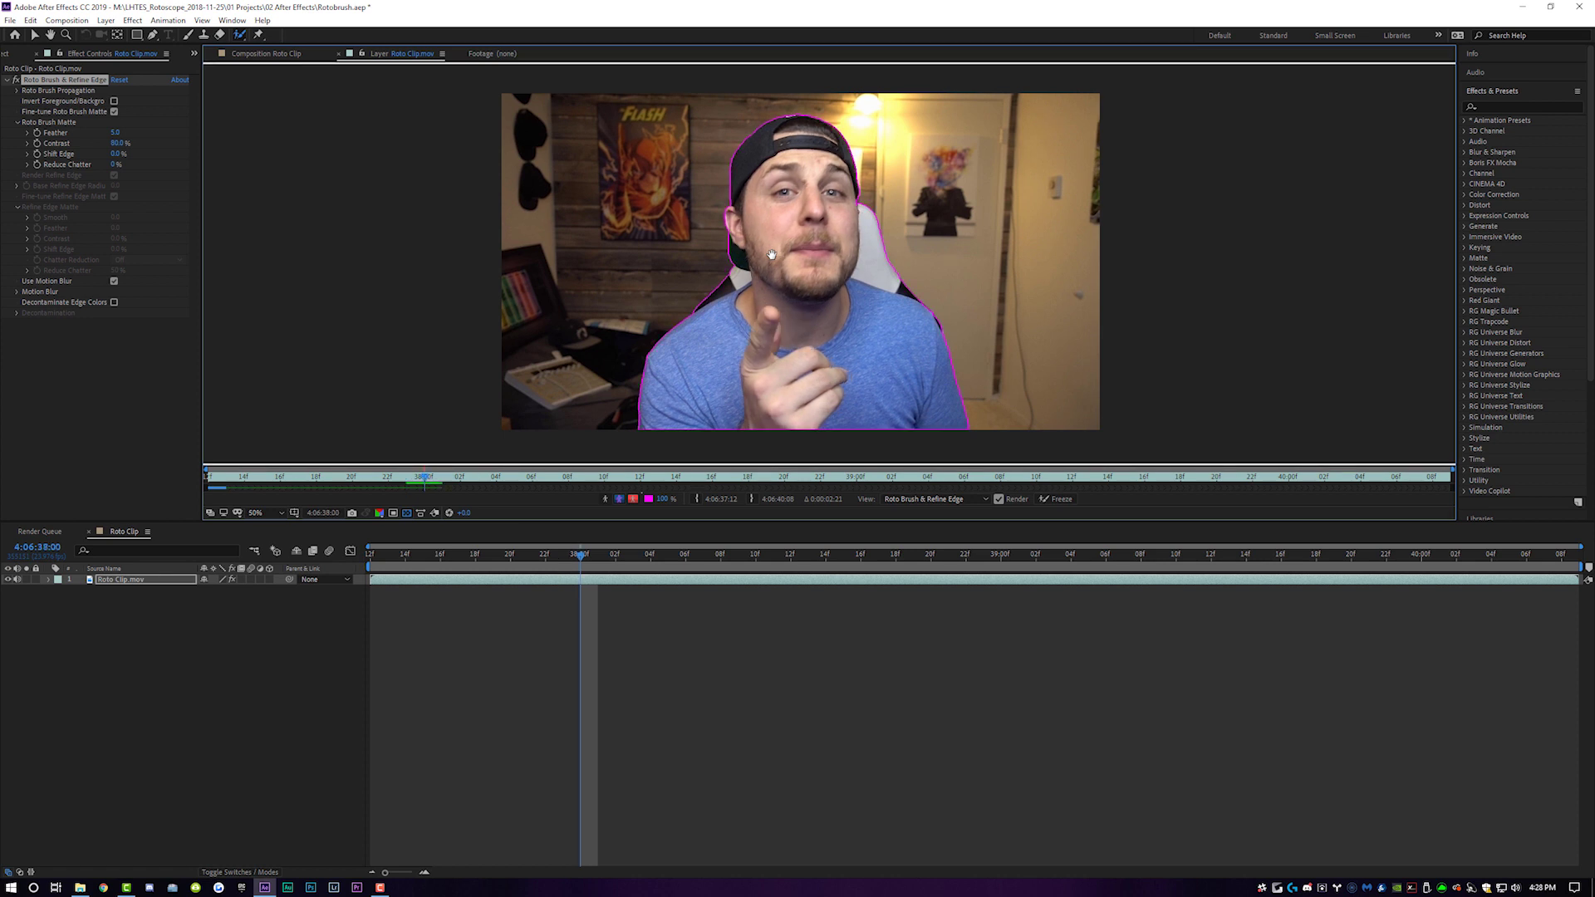
# Keep stepping frames to propagate the matte through 4:06:39:04
pyautogui.scroll(2, 793, 243)
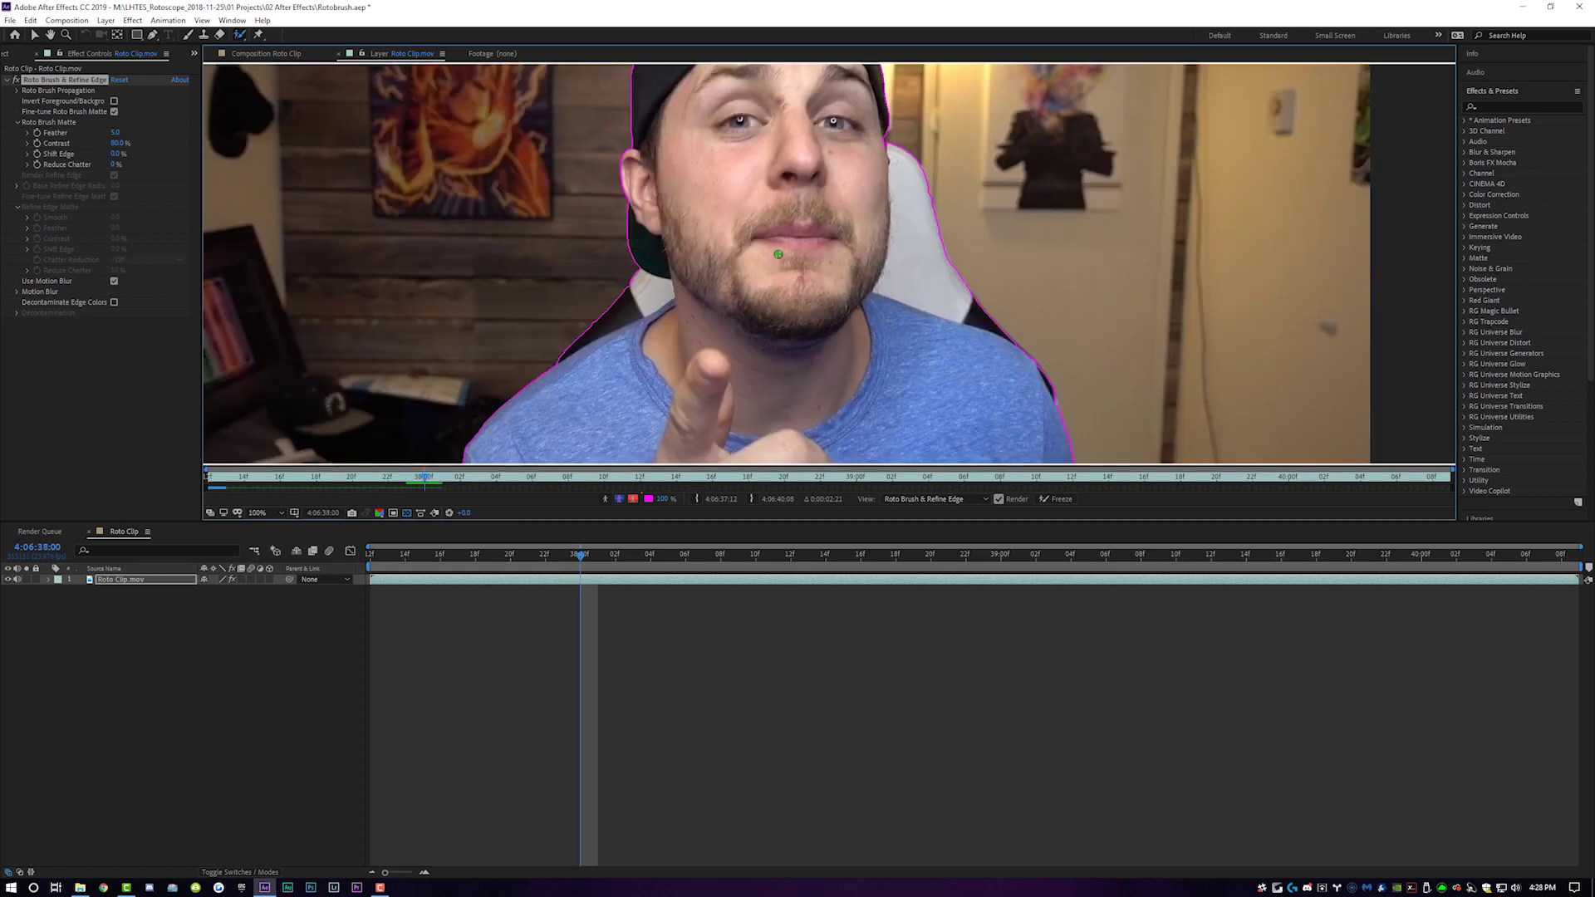
pyautogui.moveTo(665, 249); pyautogui.dragTo(699, 301)
pyautogui.press('pagedown')
pyautogui.press('pagedown')
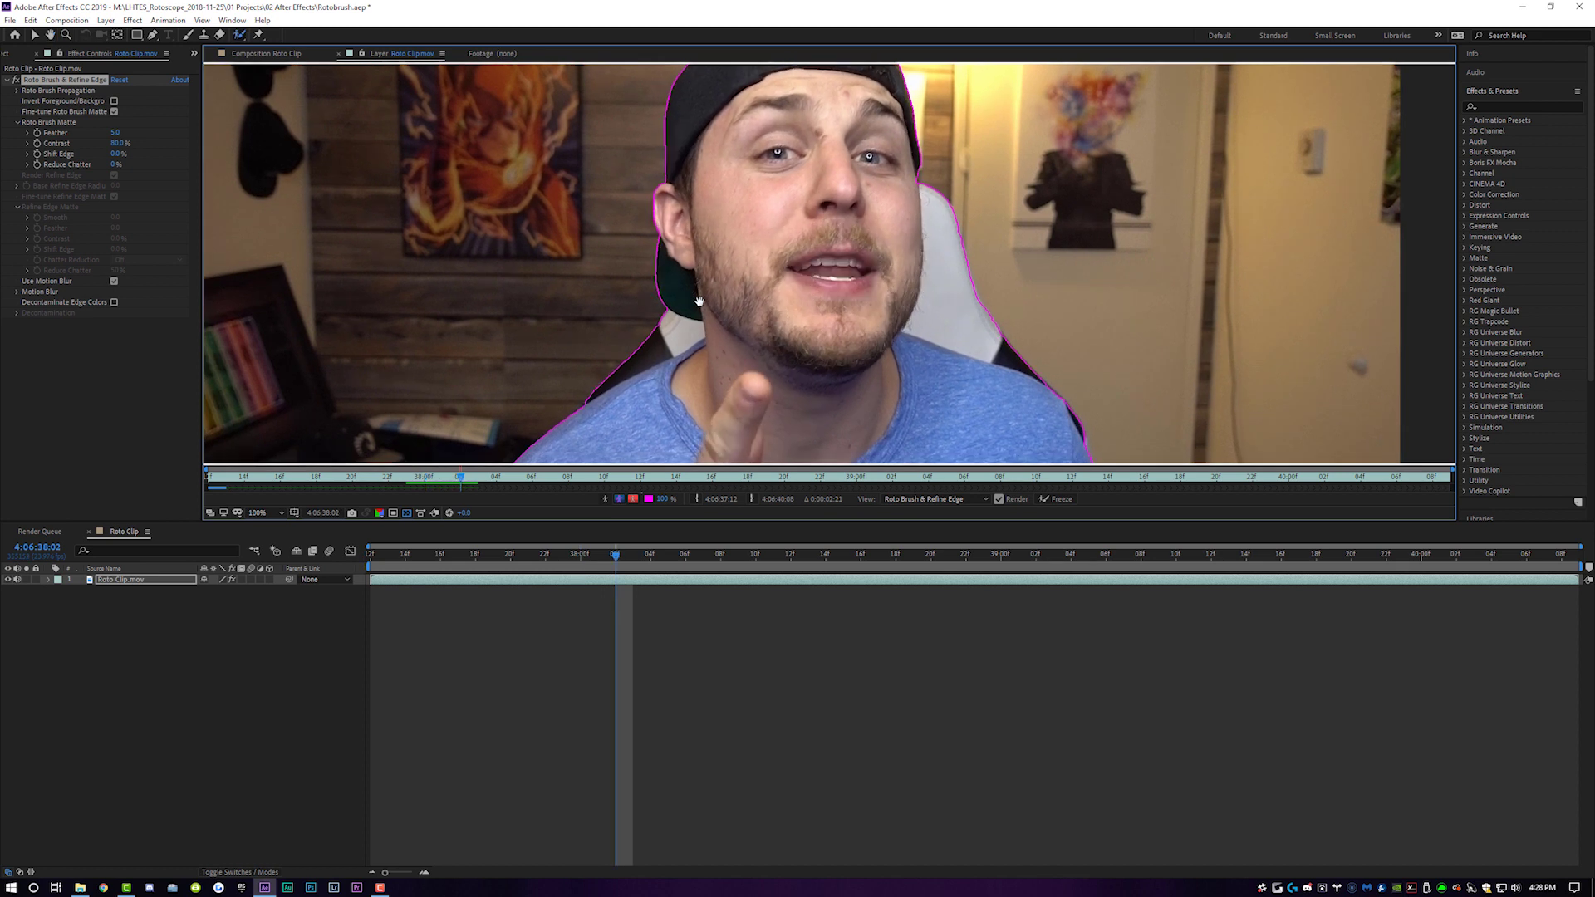
pyautogui.press('pagedown')
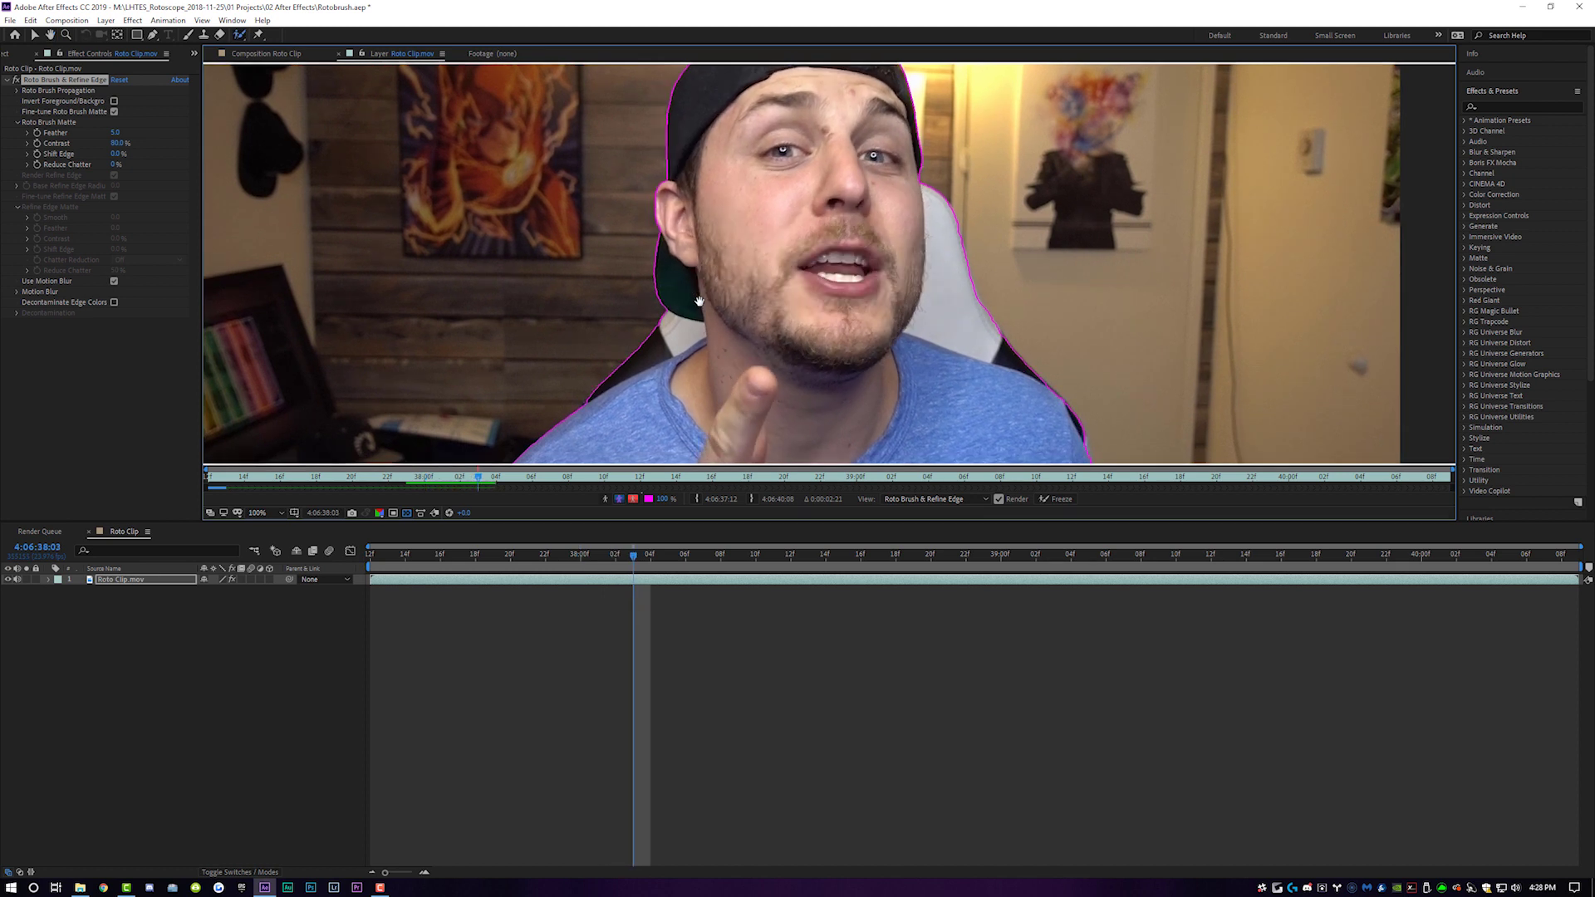
pyautogui.press('pagedown')
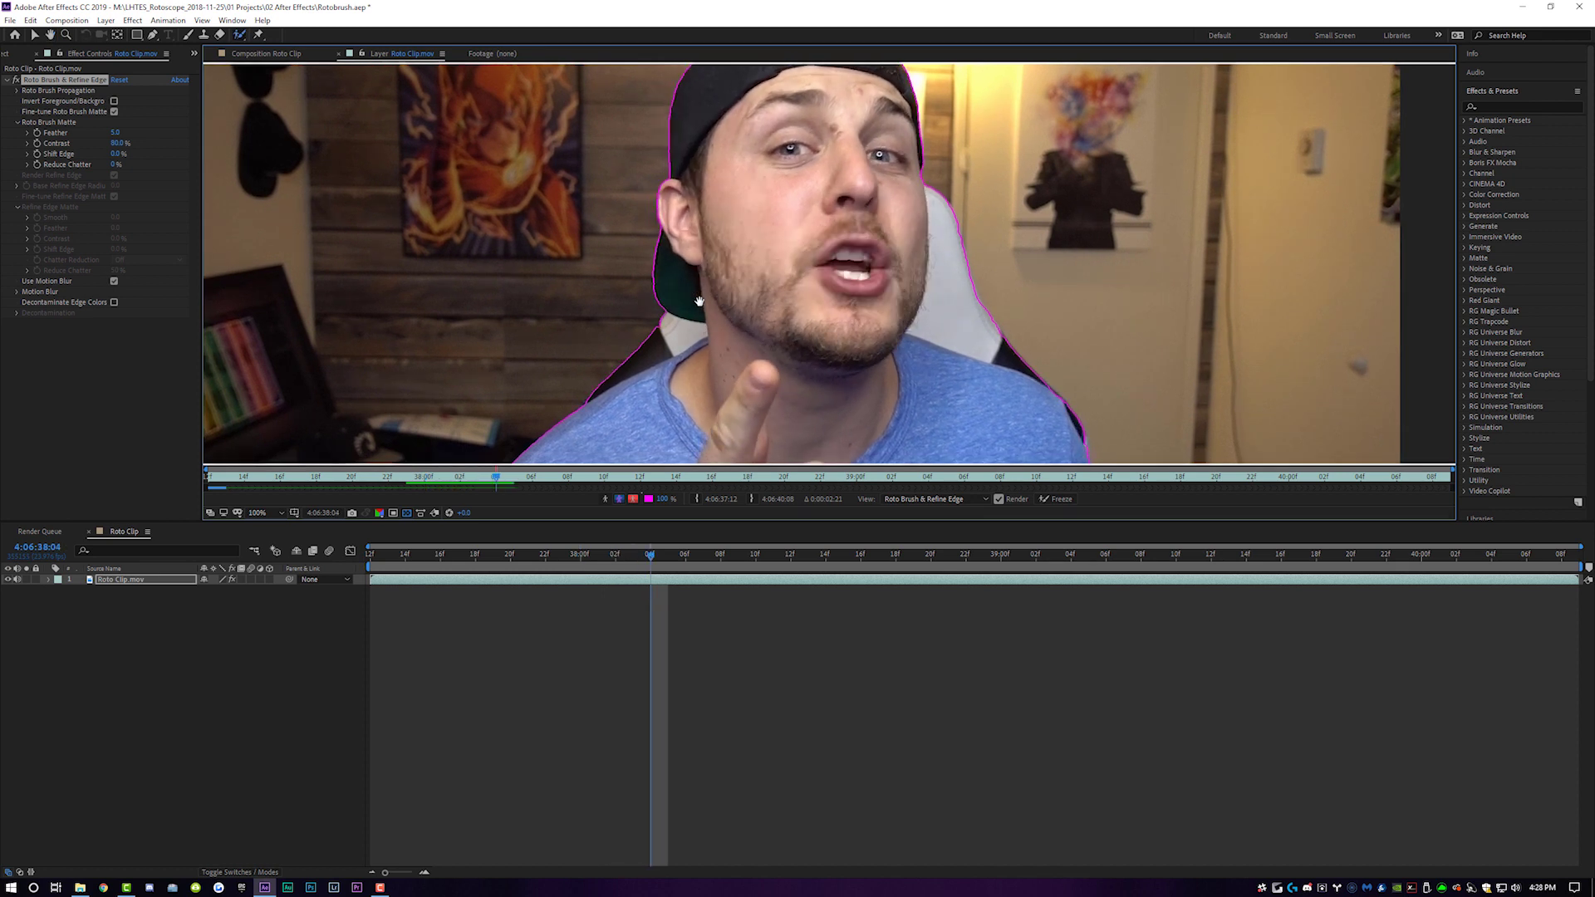
pyautogui.press(',')
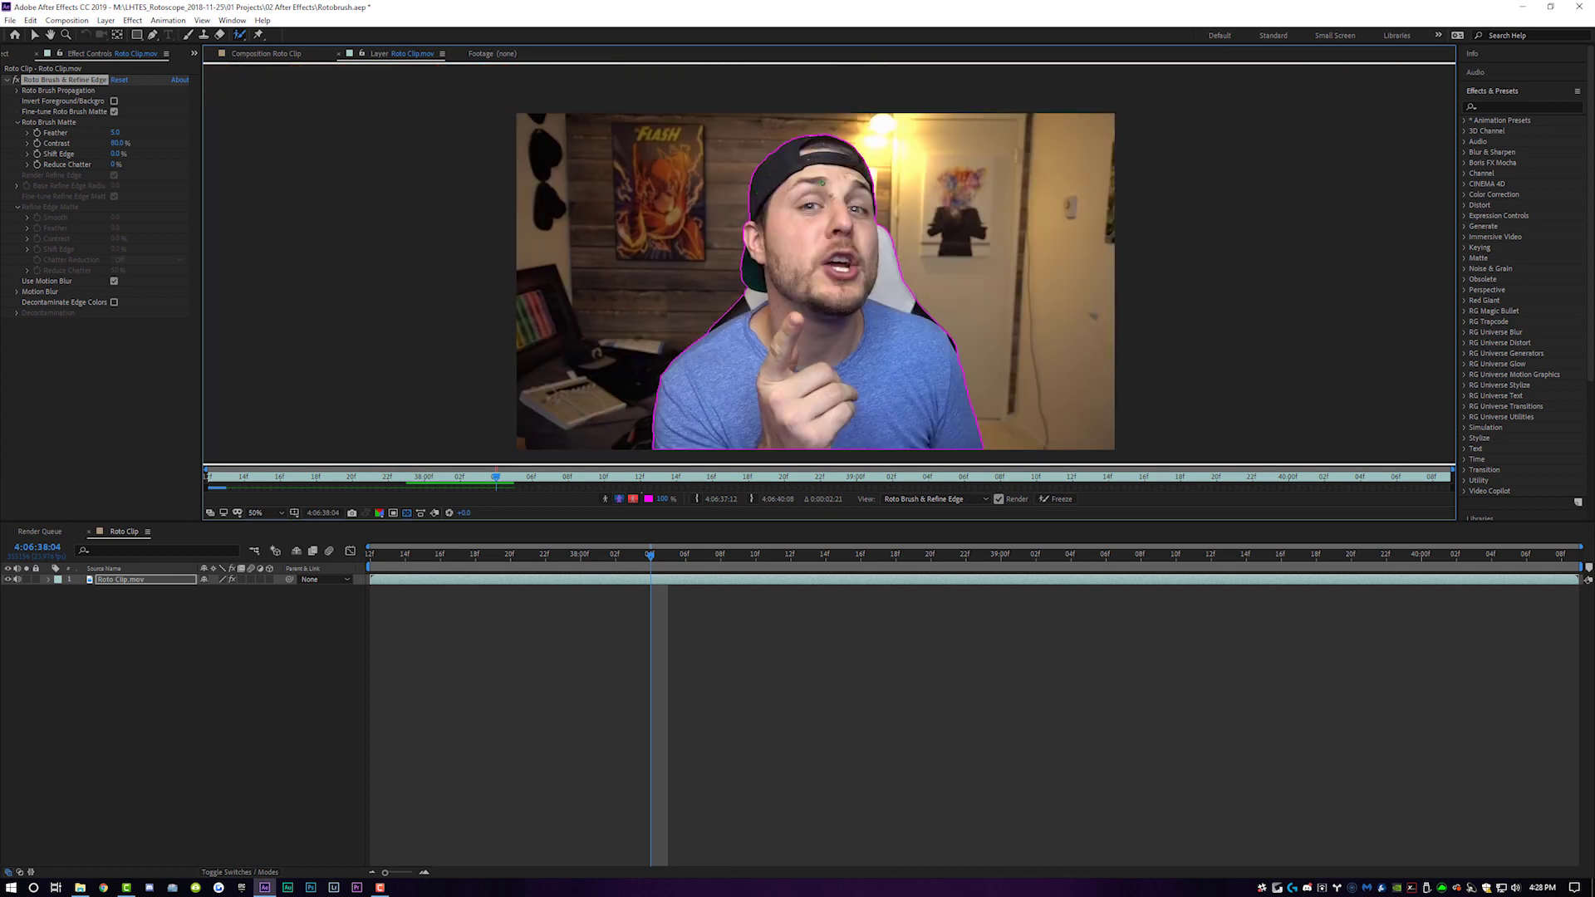
pyautogui.press('pagedown')
pyautogui.press('pagedown')
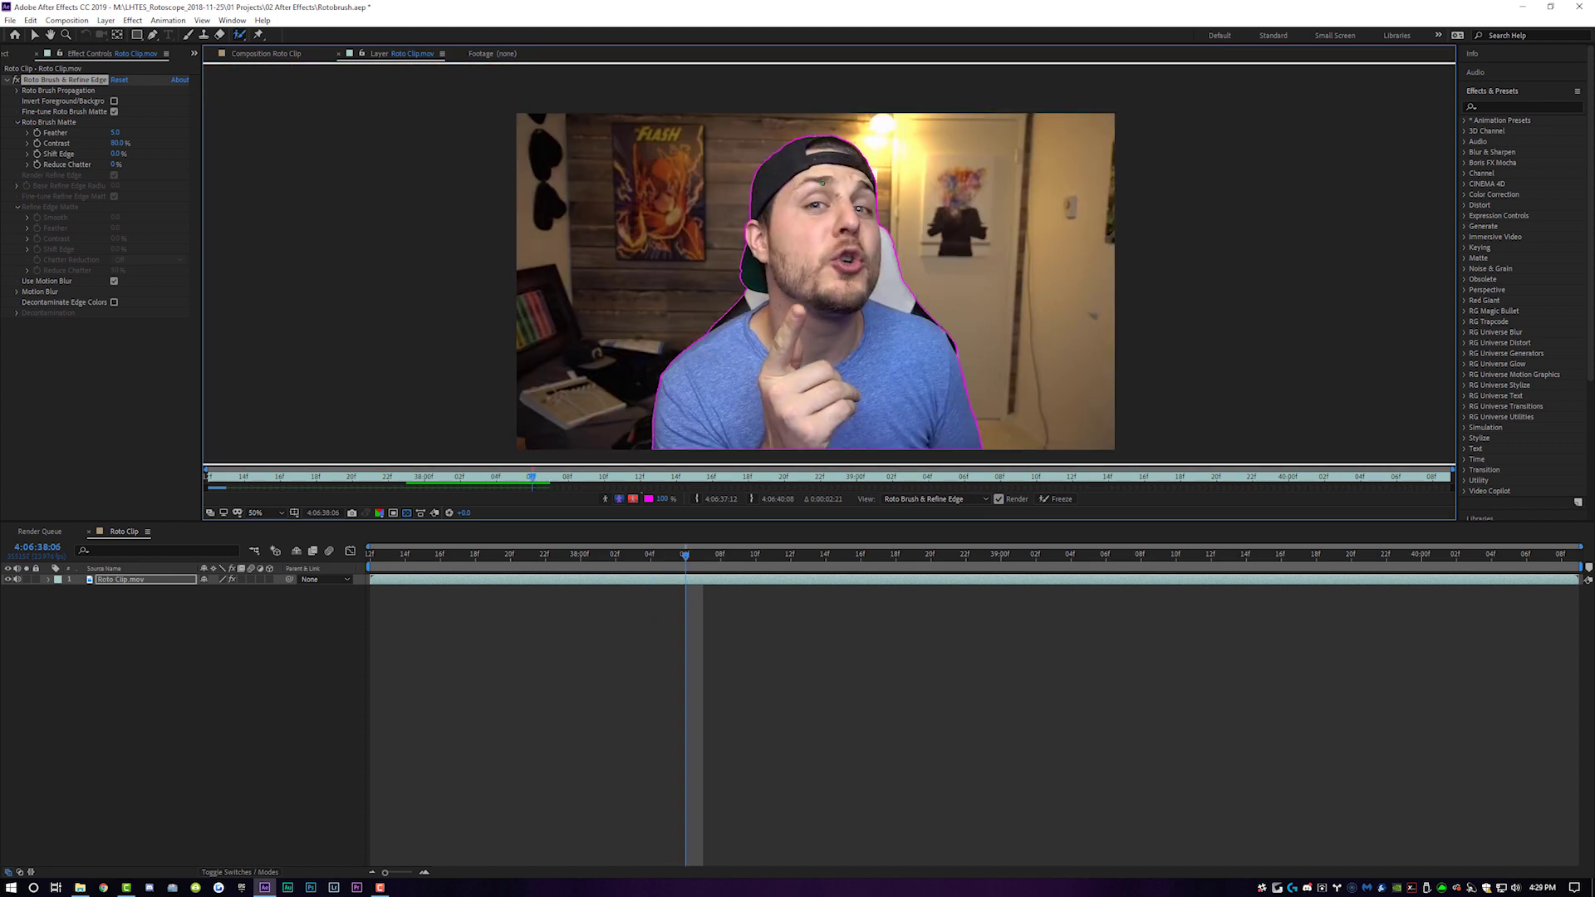
pyautogui.press('pagedown')
pyautogui.press('pagedown')
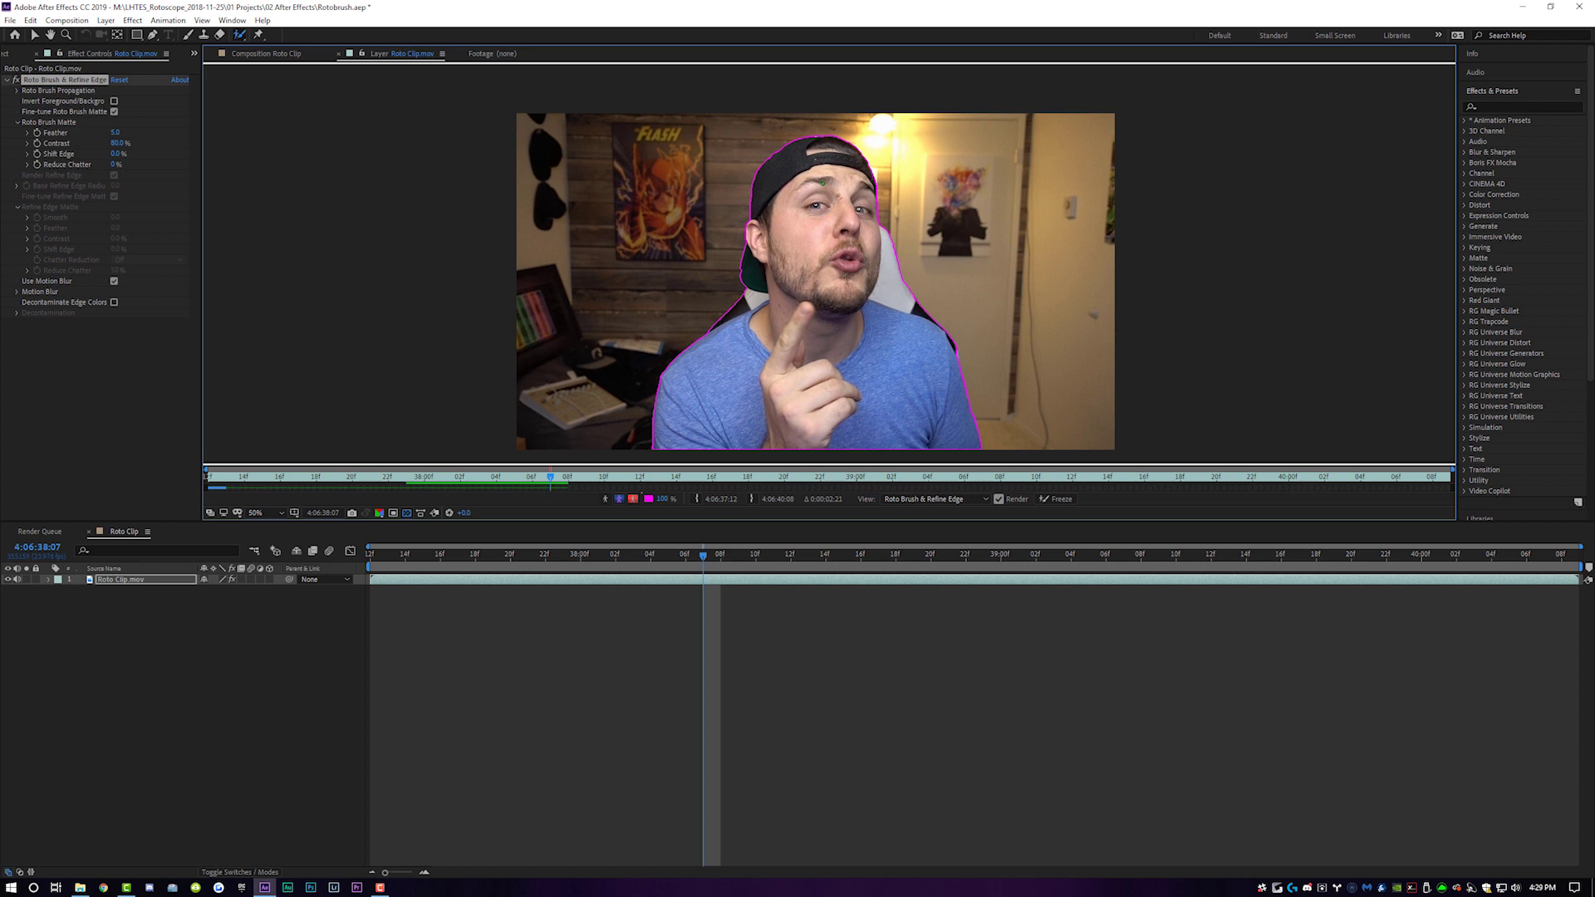
pyautogui.press('pagedown')
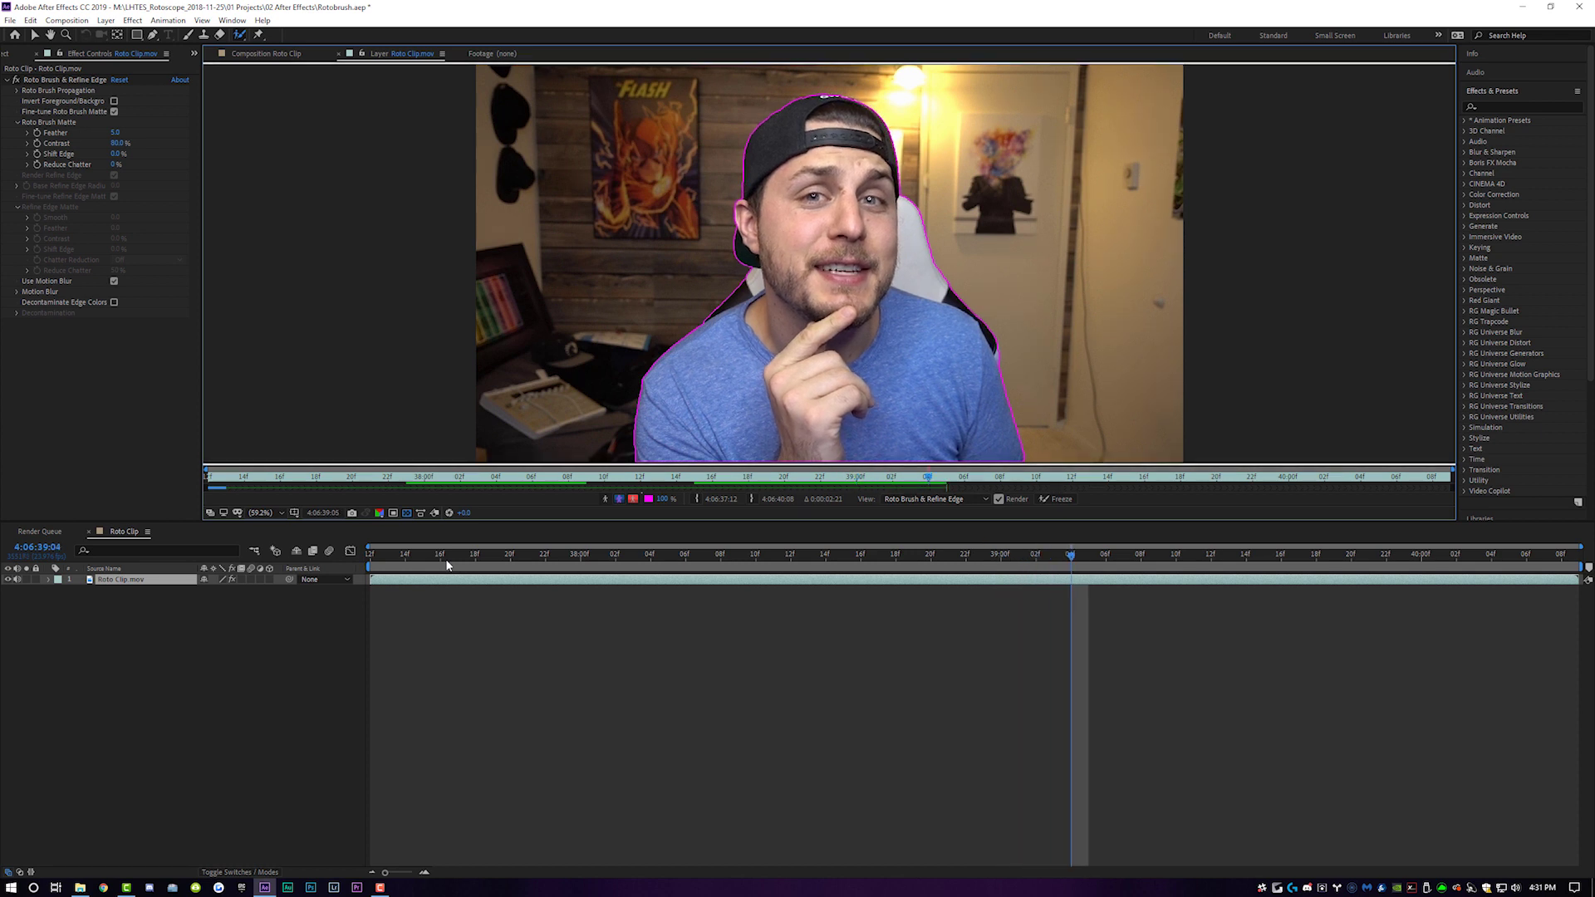
# Zoom in and refine the cap's top edge, adding foreground and removing background
pyautogui.scroll(4, 864, 112)
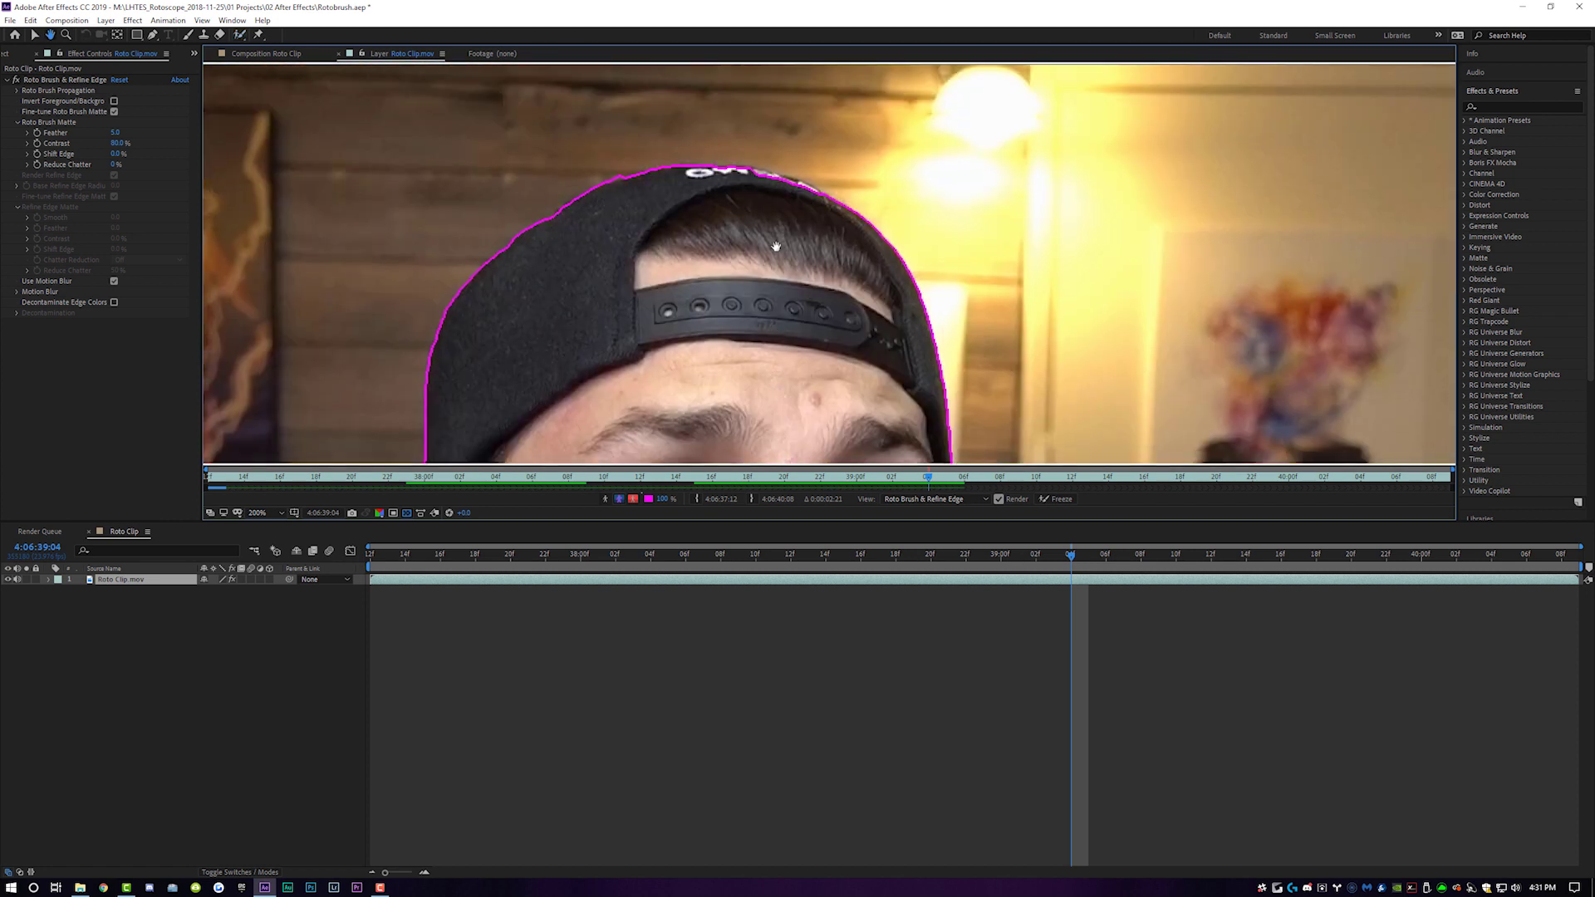
pyautogui.moveTo(821, 205); pyautogui.dragTo(696, 168)
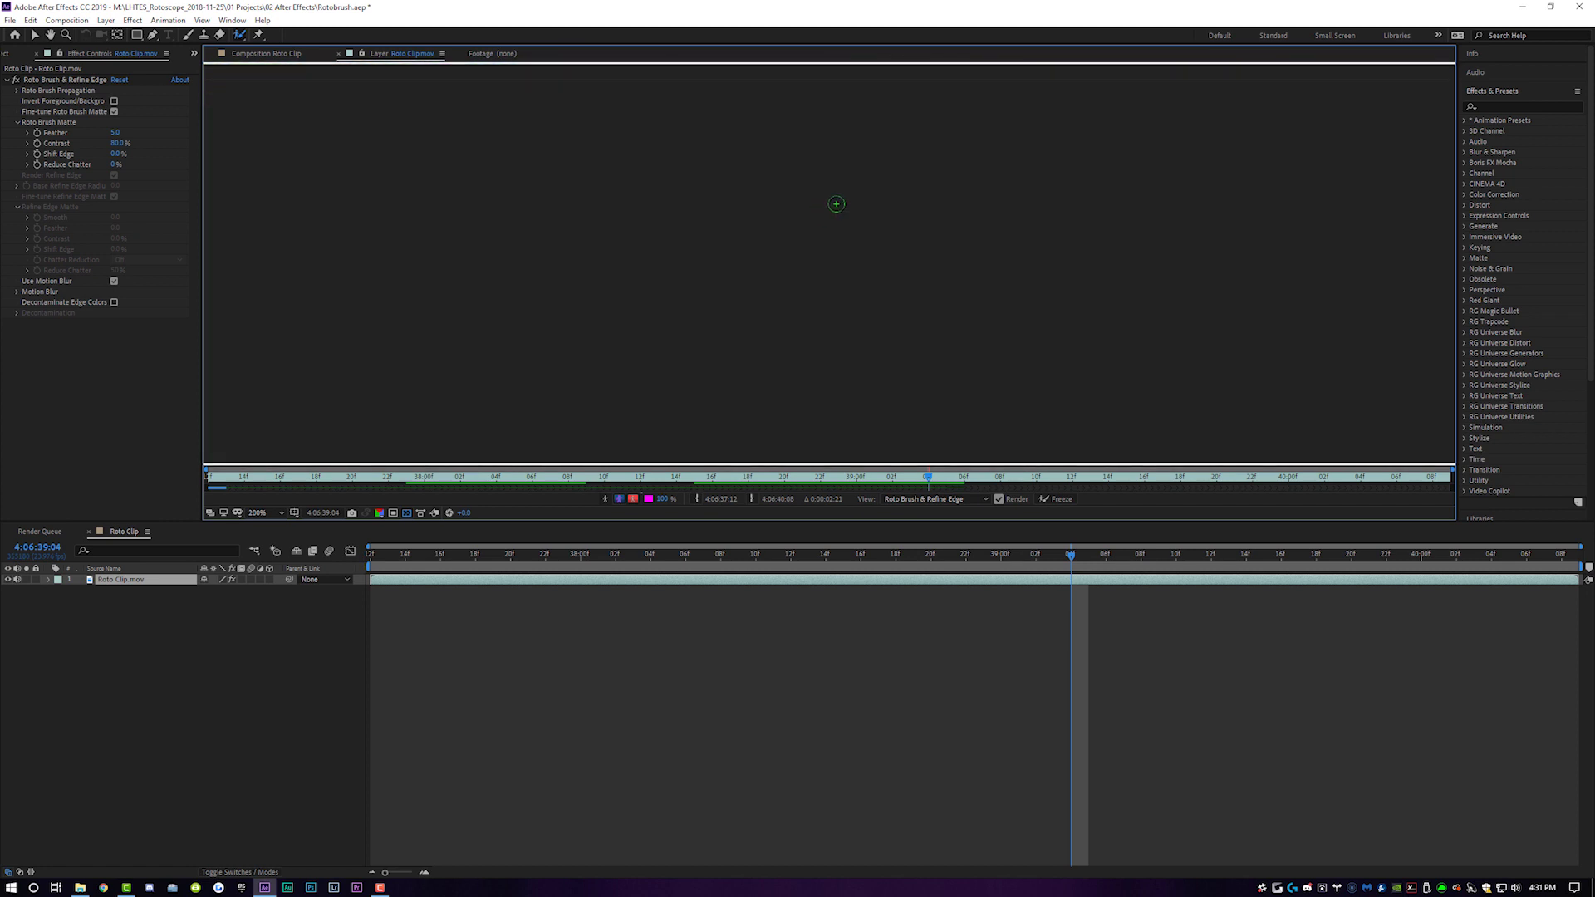
pyautogui.moveTo(848, 185)
pyautogui.mouseDown()
pyautogui.moveTo(683, 155)
pyautogui.moveTo(727, 158)
pyautogui.mouseUp()
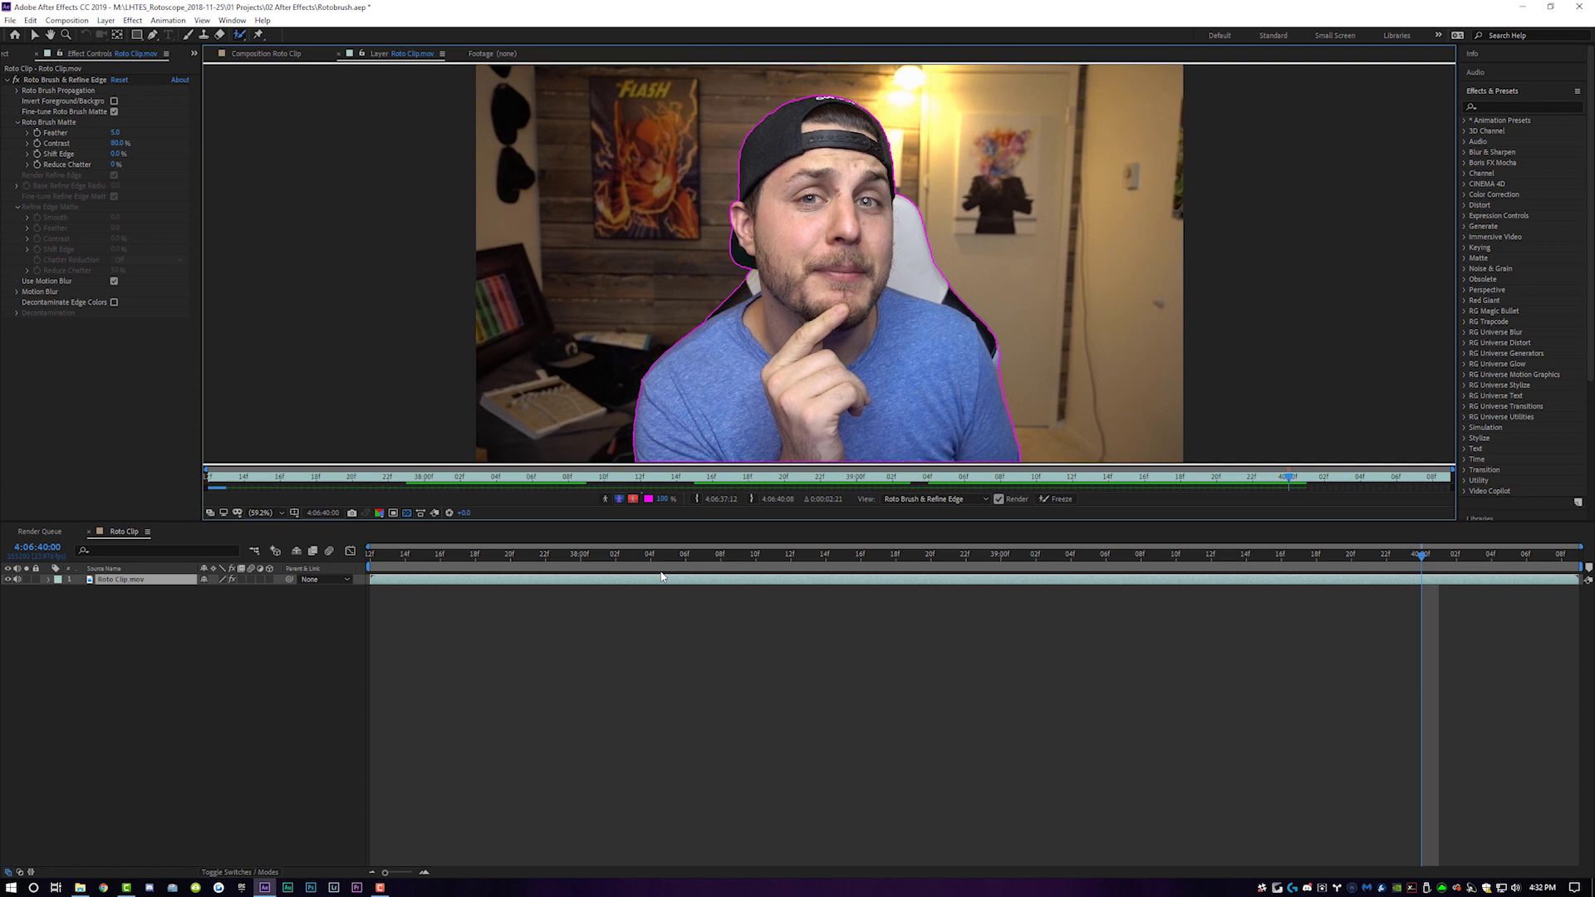
# Step the matte forward to the span's last frame, 4:06:40:08
pyautogui.press('pagedown')
pyautogui.press('pagedown')
pyautogui.press('pagedown')
pyautogui.press('pagedown')
pyautogui.press('pagedown')
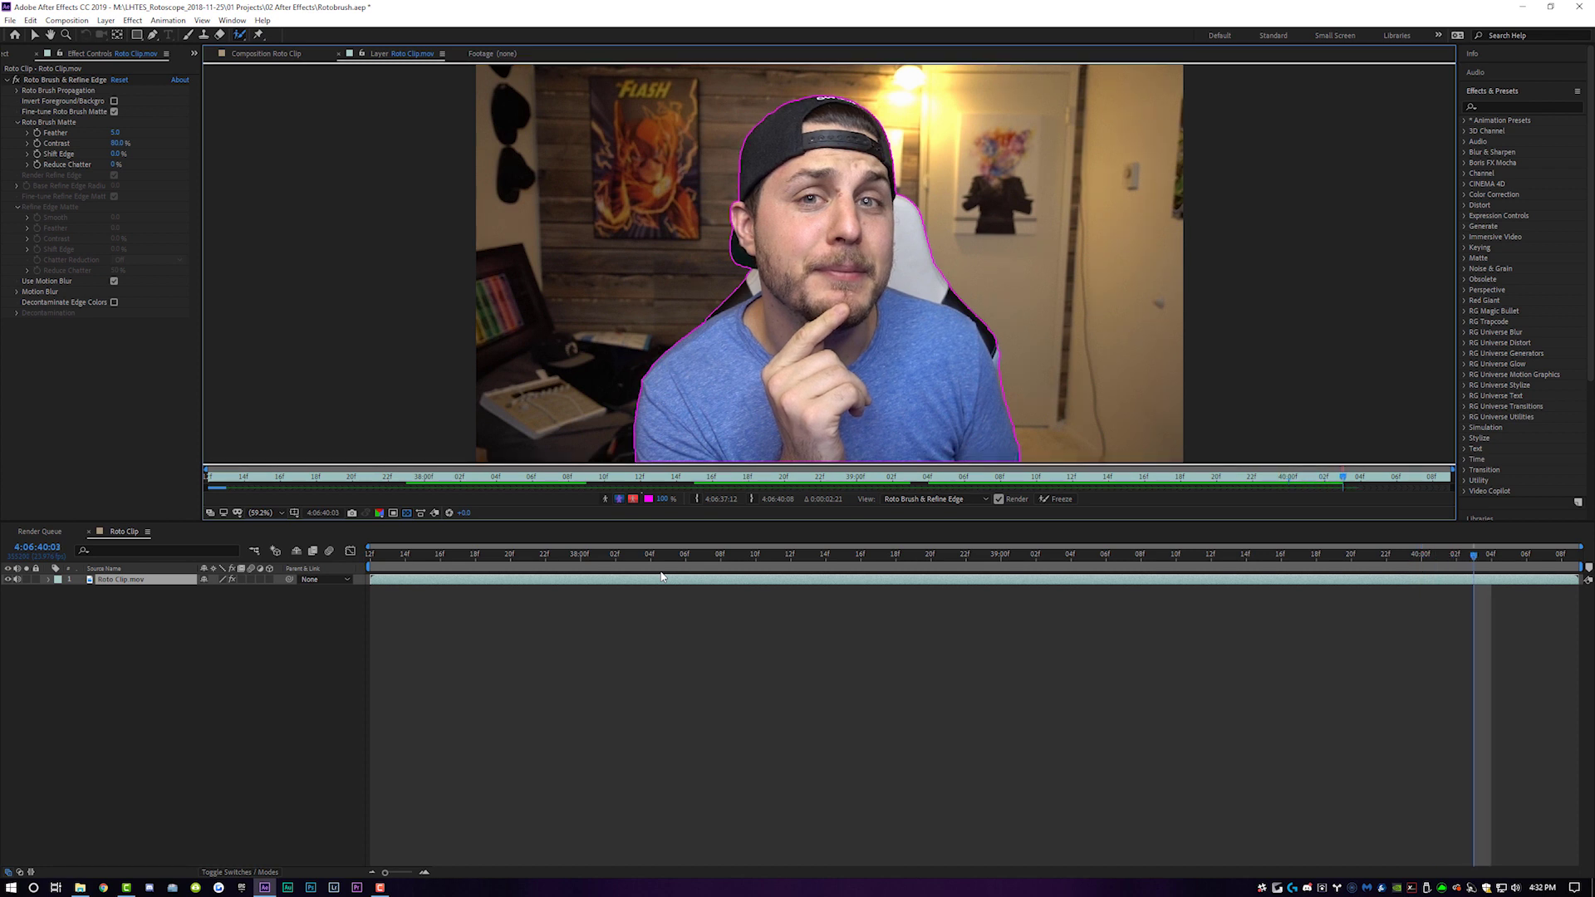
pyautogui.press('pagedown')
pyautogui.press('pagedown')
pyautogui.press('pagedown')
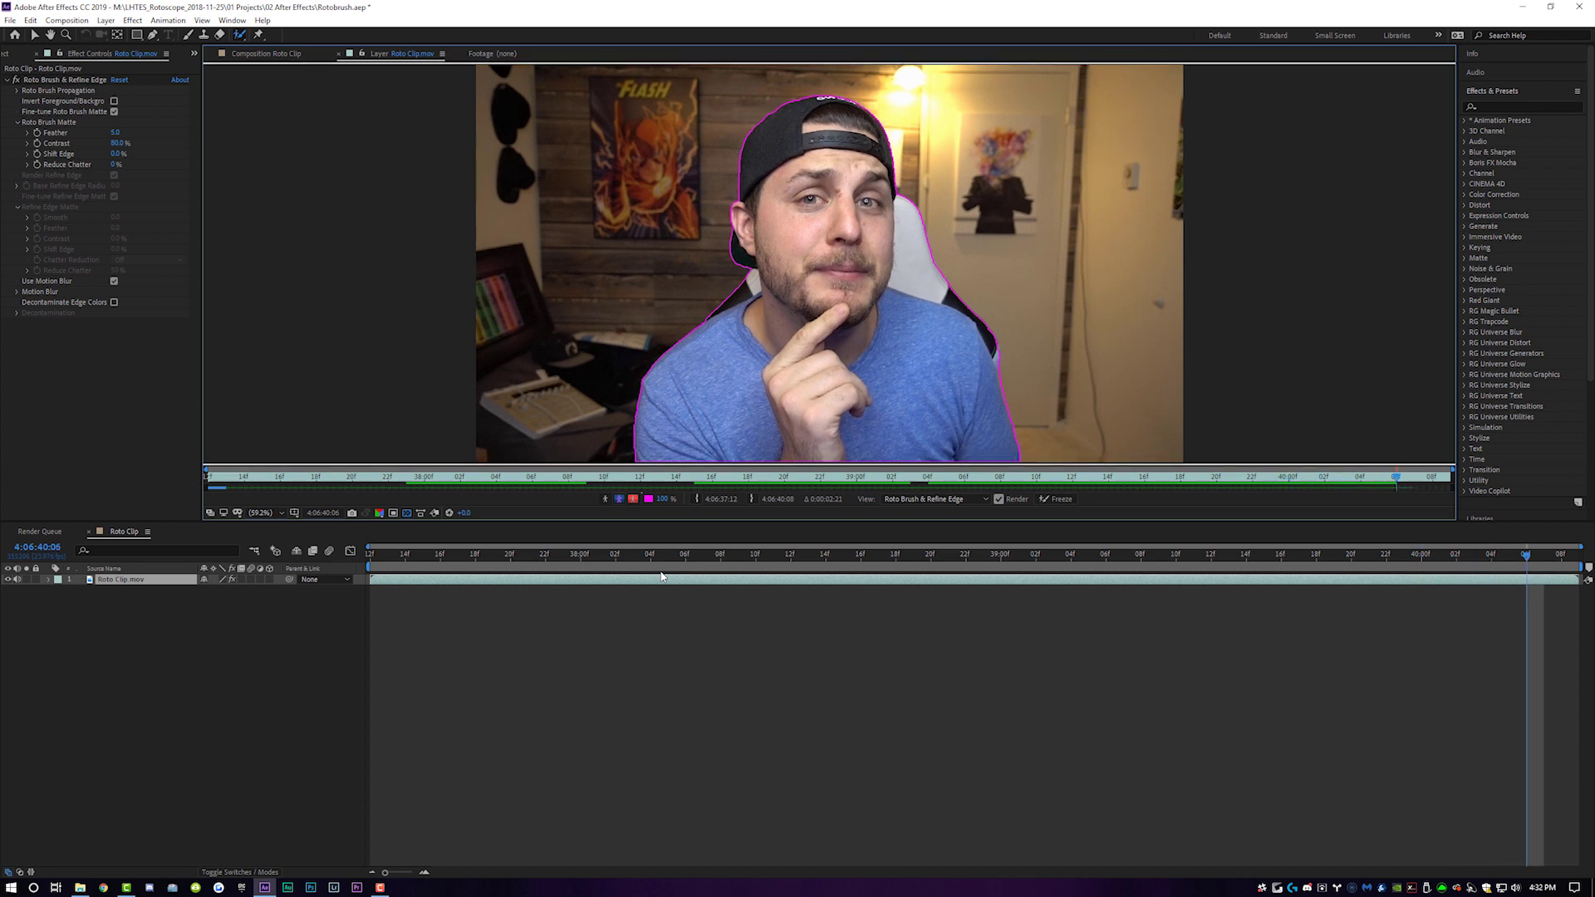
pyautogui.press('pagedown')
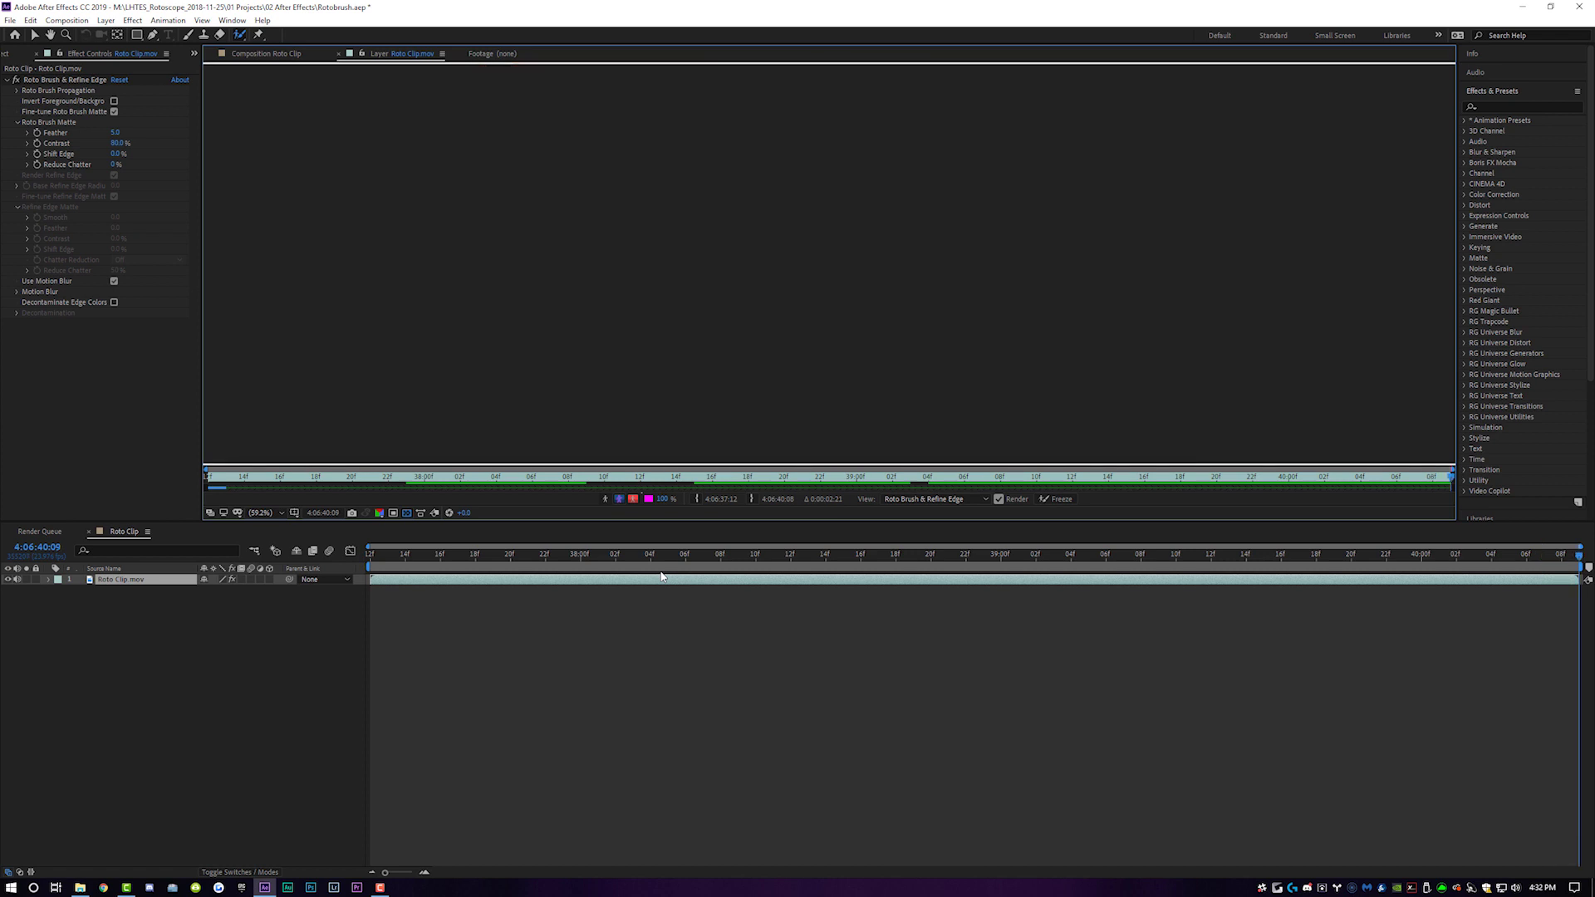
pyautogui.press('pageup')
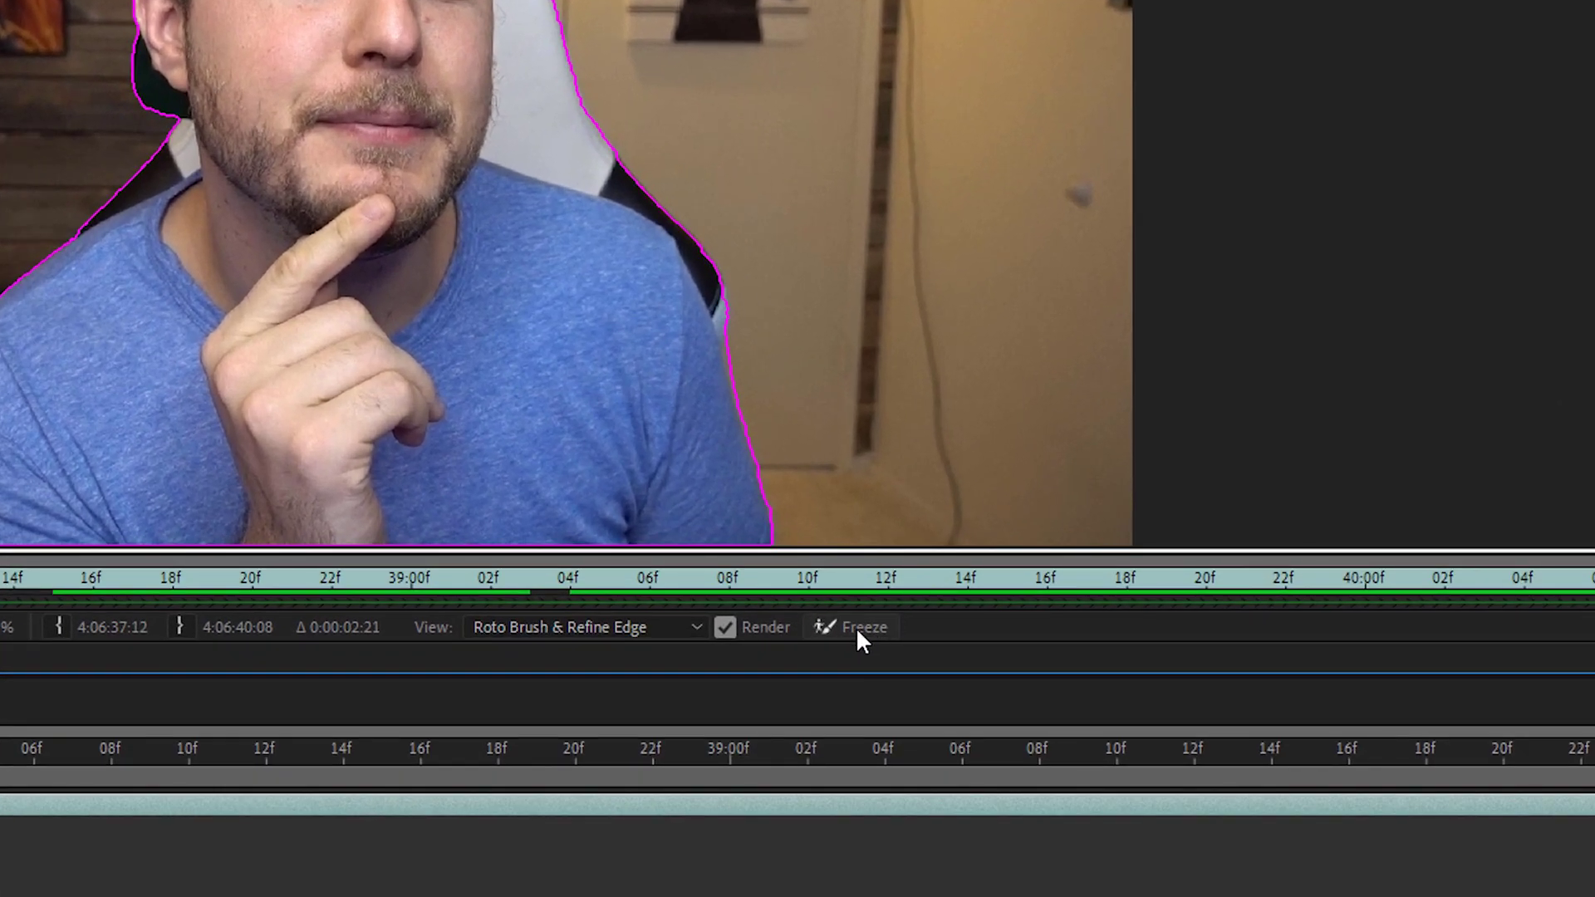
# Freeze the Roto Brush propagation across all 70 frames
pyautogui.click(856, 628)
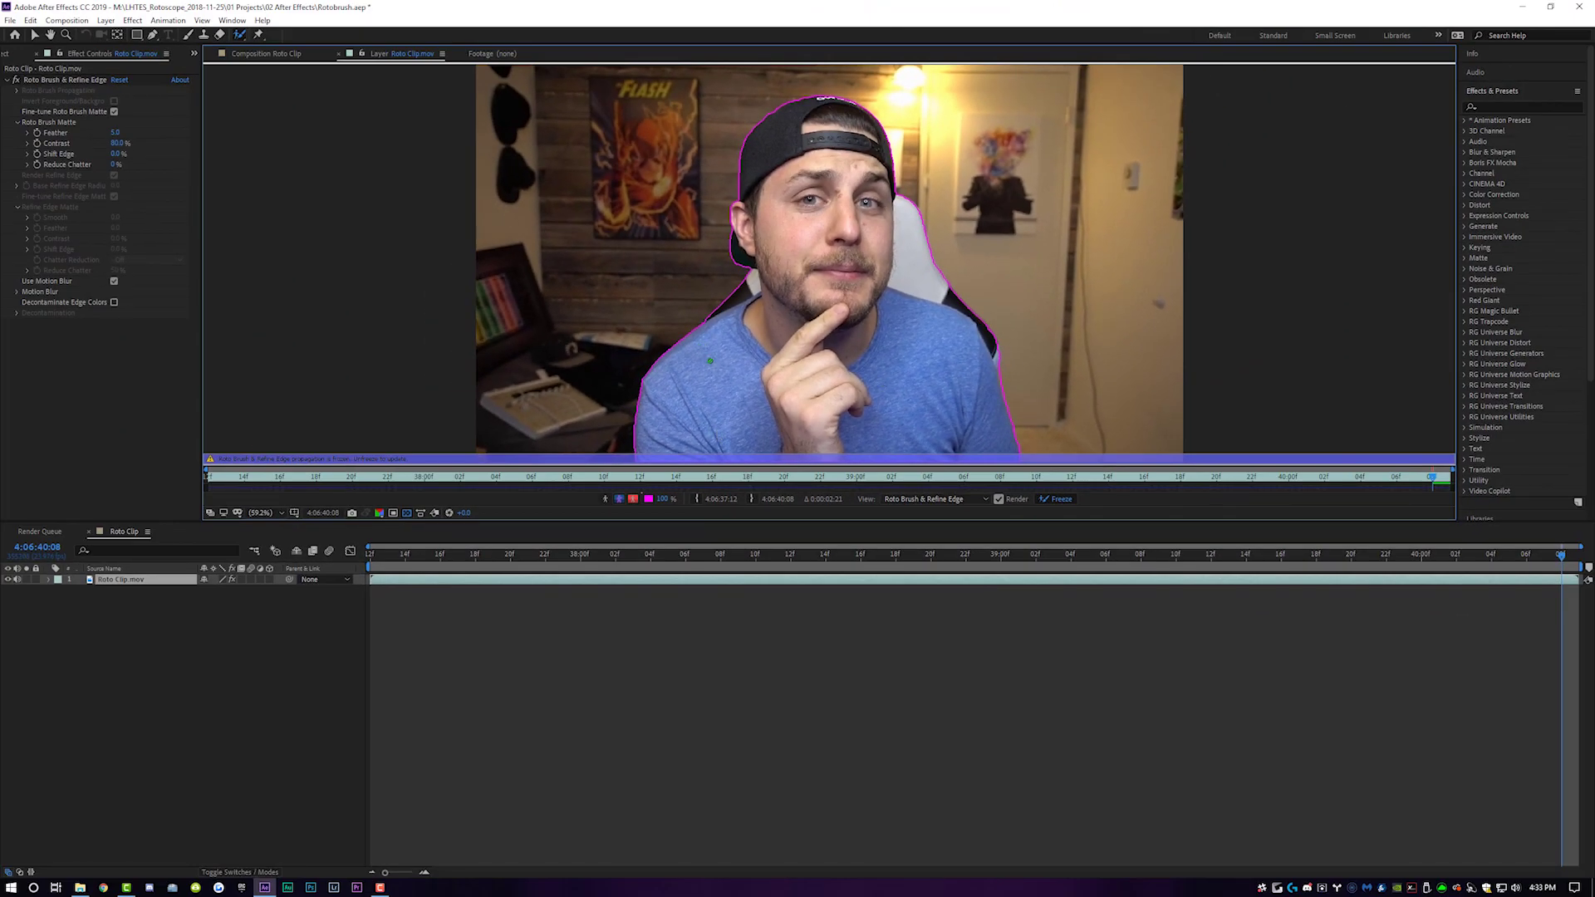
# Switch to the Roto Clip composition, scrub the clip, and zoom to 200% on the cap and eyes
pyautogui.click(263, 56)
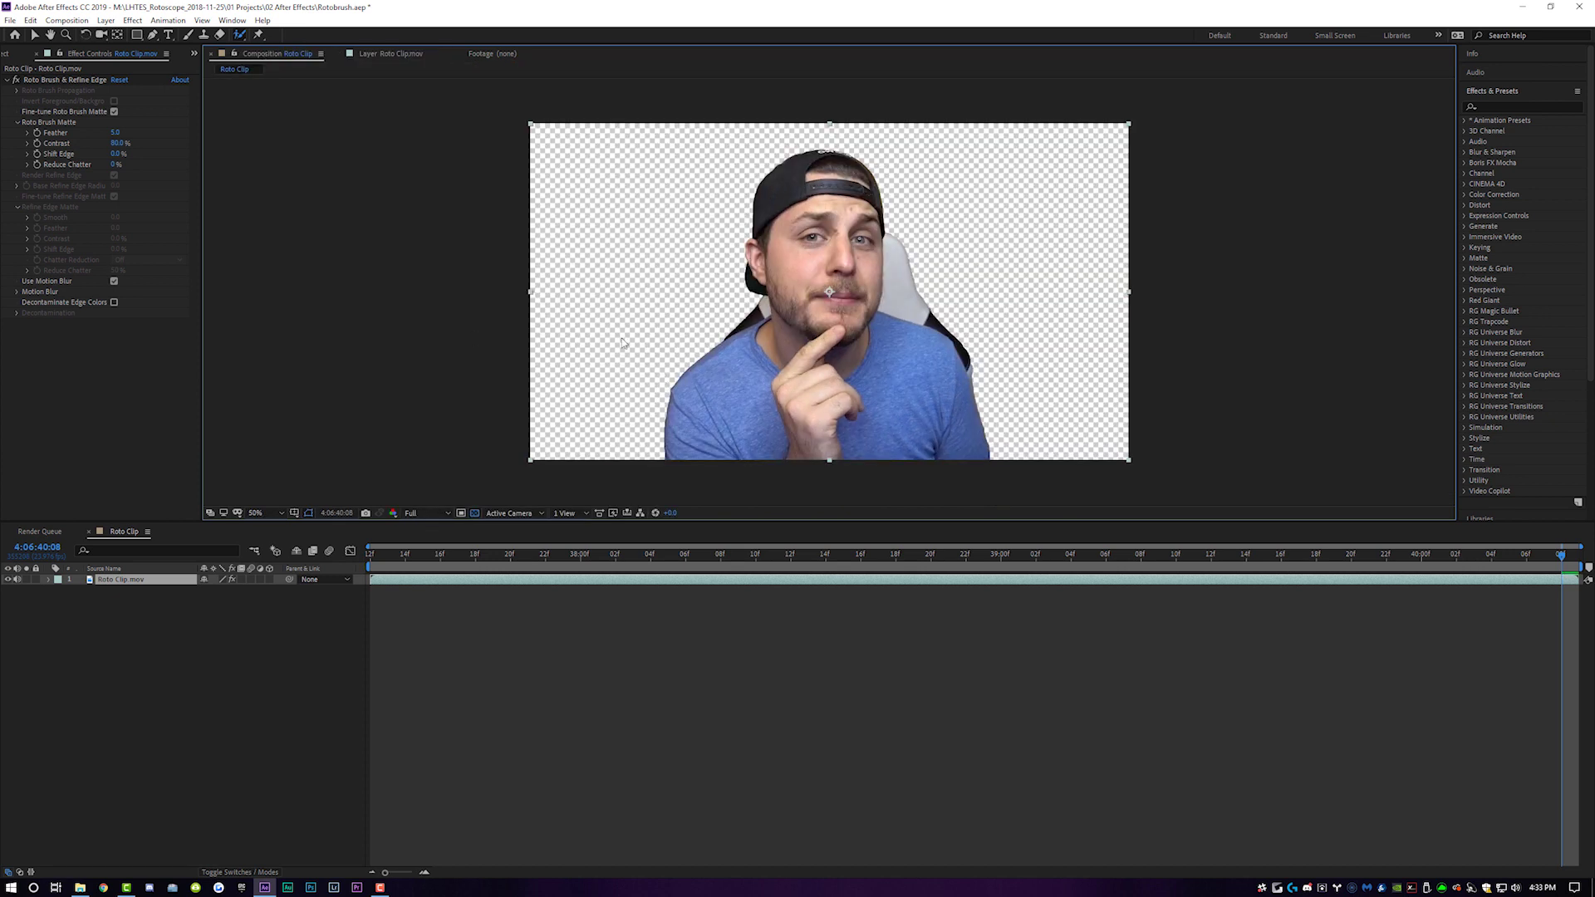
pyautogui.moveTo(385, 555); pyautogui.dragTo(652, 581)
pyautogui.press('.')
pyautogui.press('.')
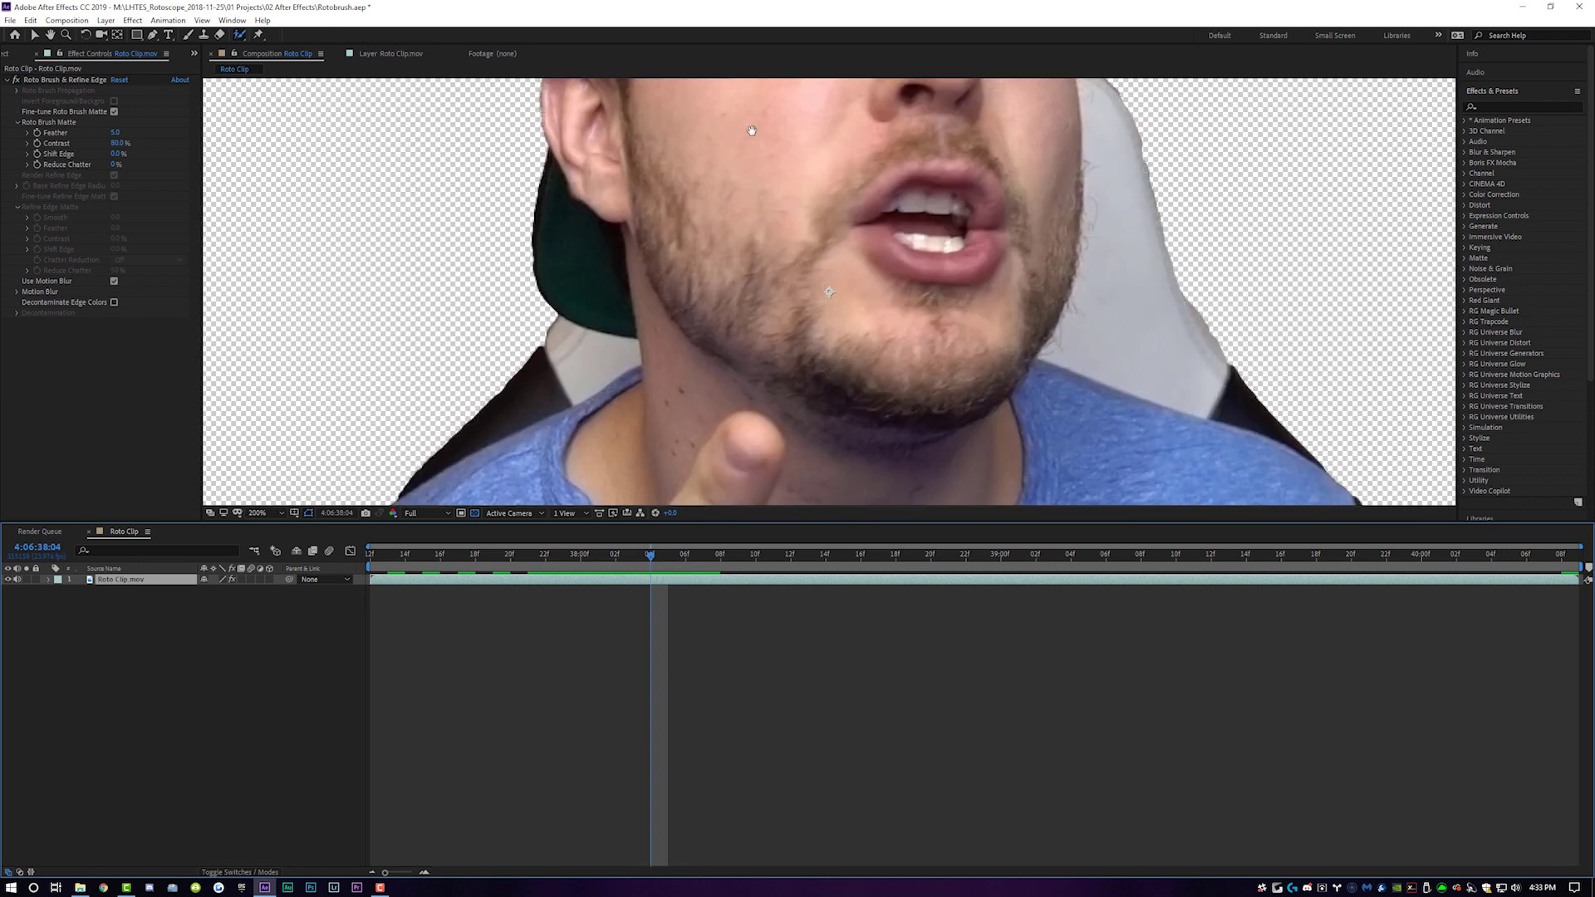
pyautogui.moveTo(752, 130); pyautogui.dragTo(673, 519)
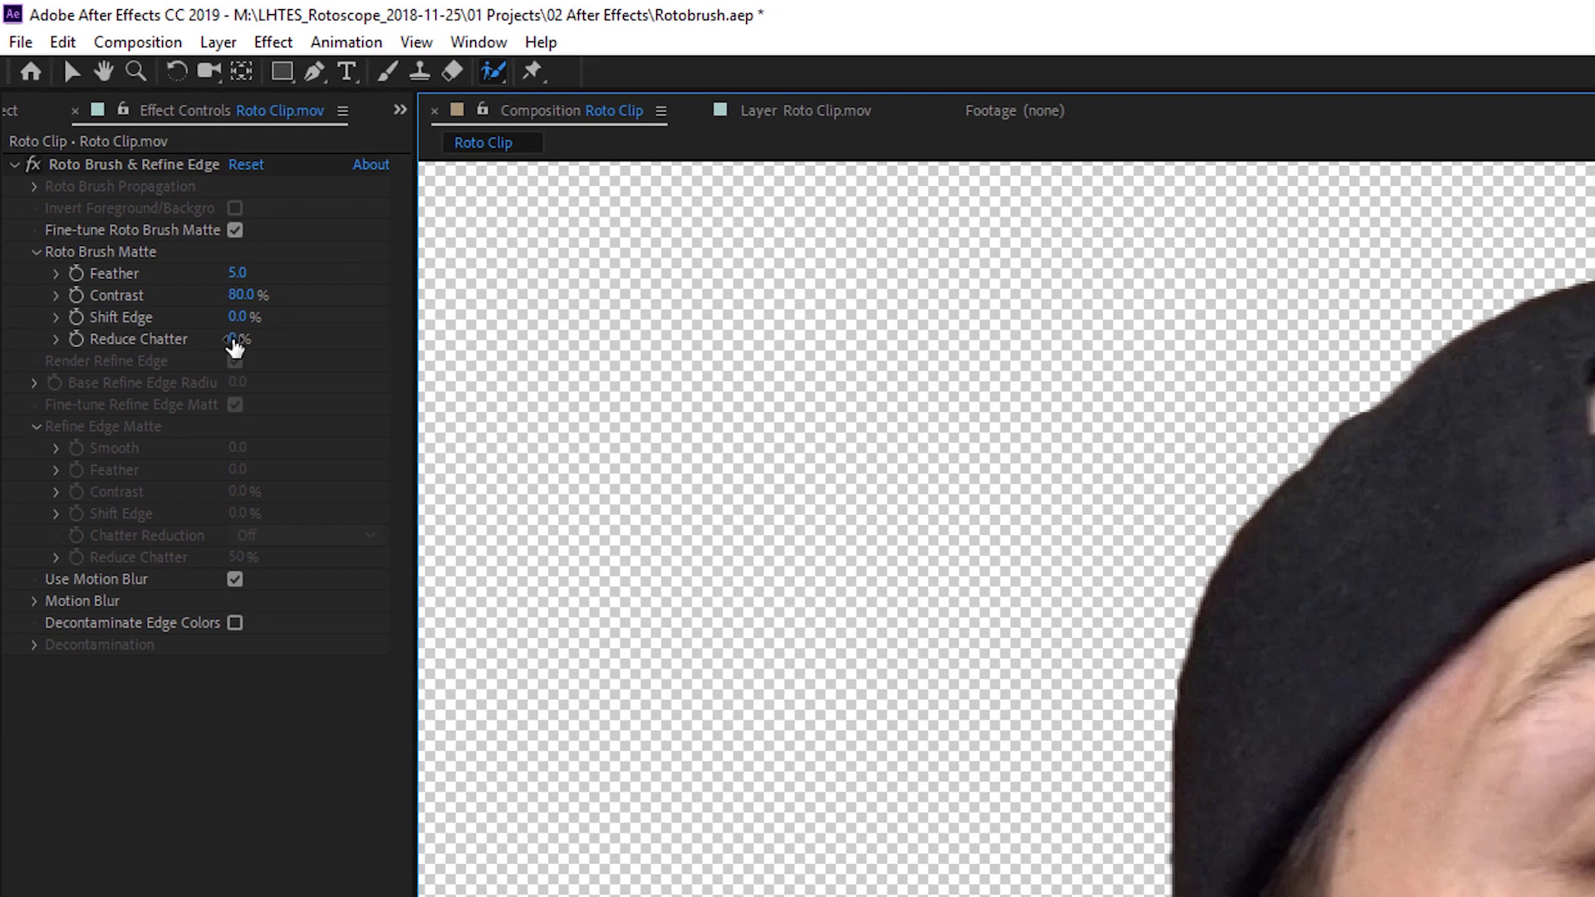
# Set the Roto Brush matte's Reduce Chatter to 98%, Feather to 15.0 and Shift Edge to -10.0%
pyautogui.moveTo(280, 407); pyautogui.dragTo(357, 407)
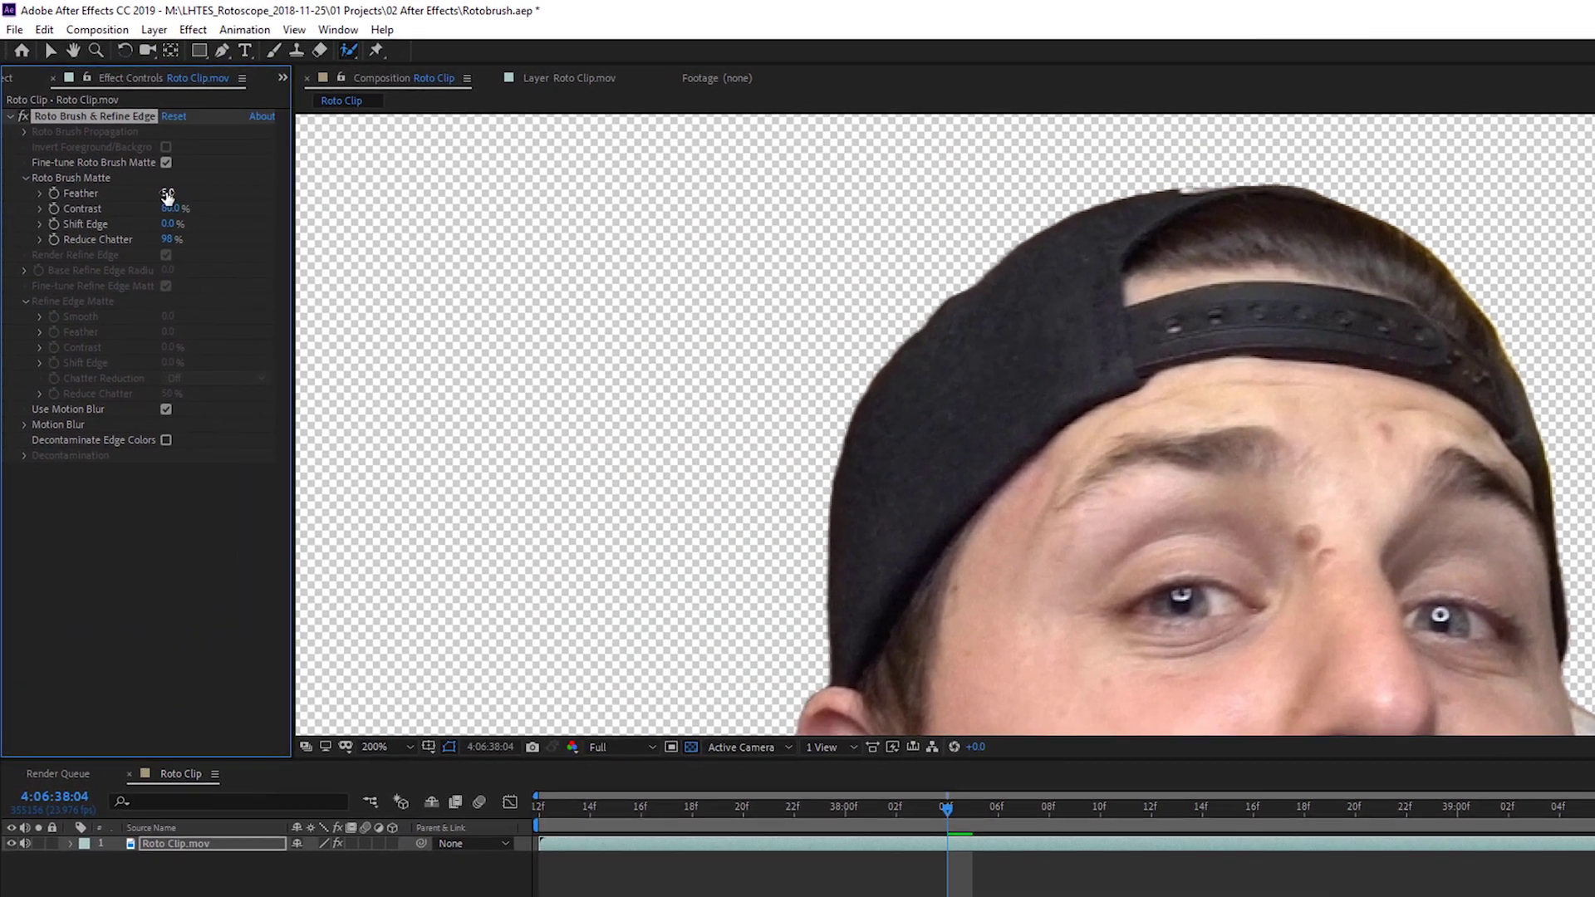
pyautogui.click(167, 194)
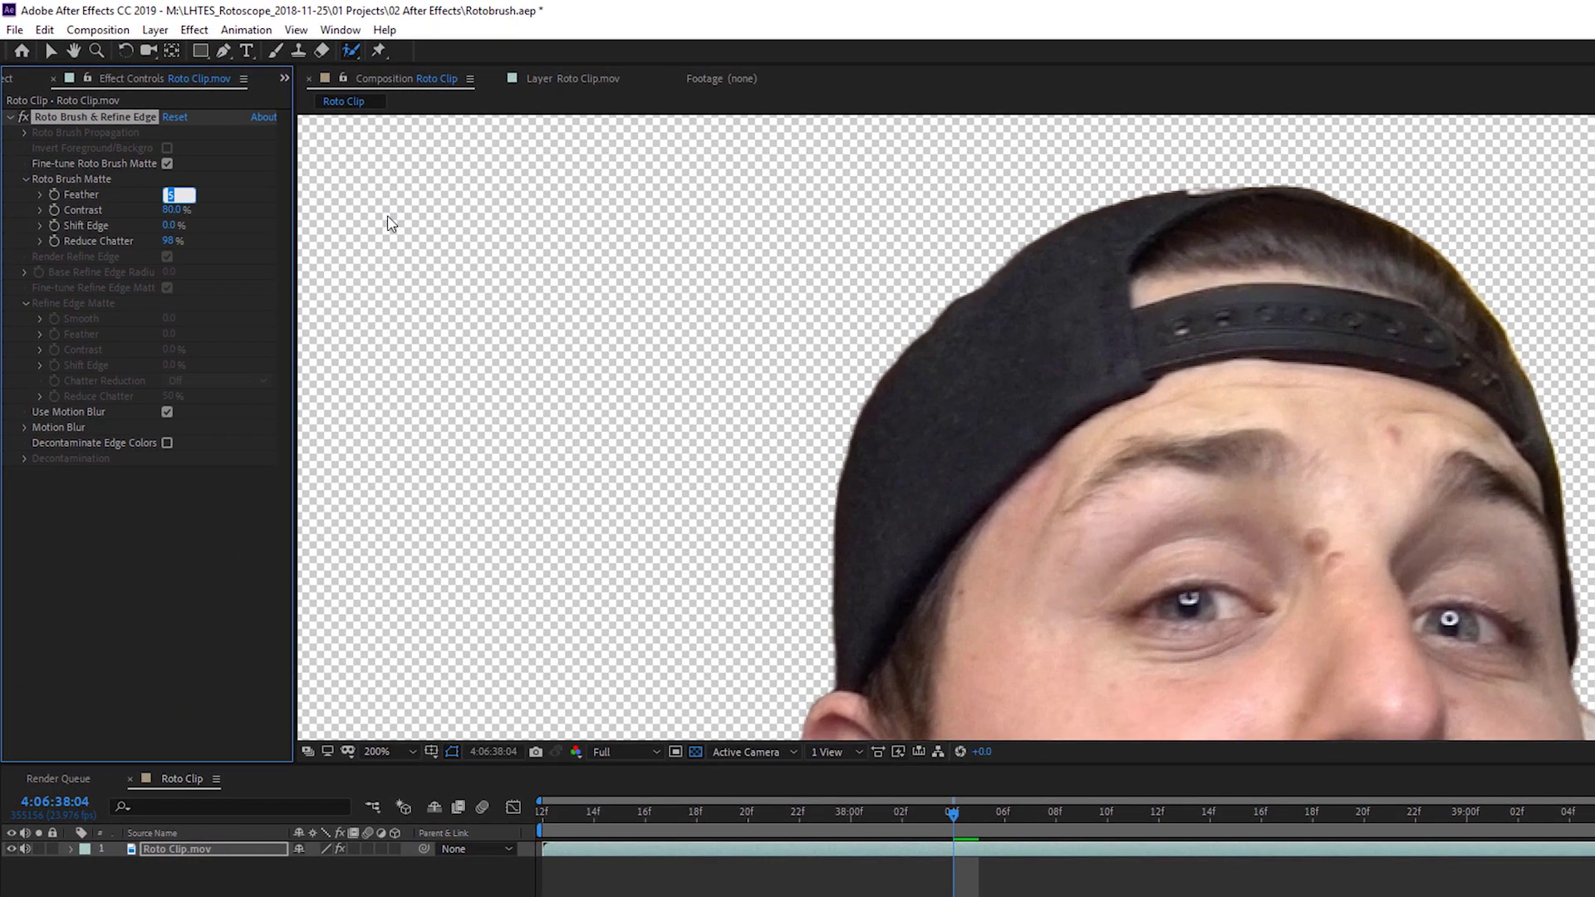
pyautogui.press('Return')
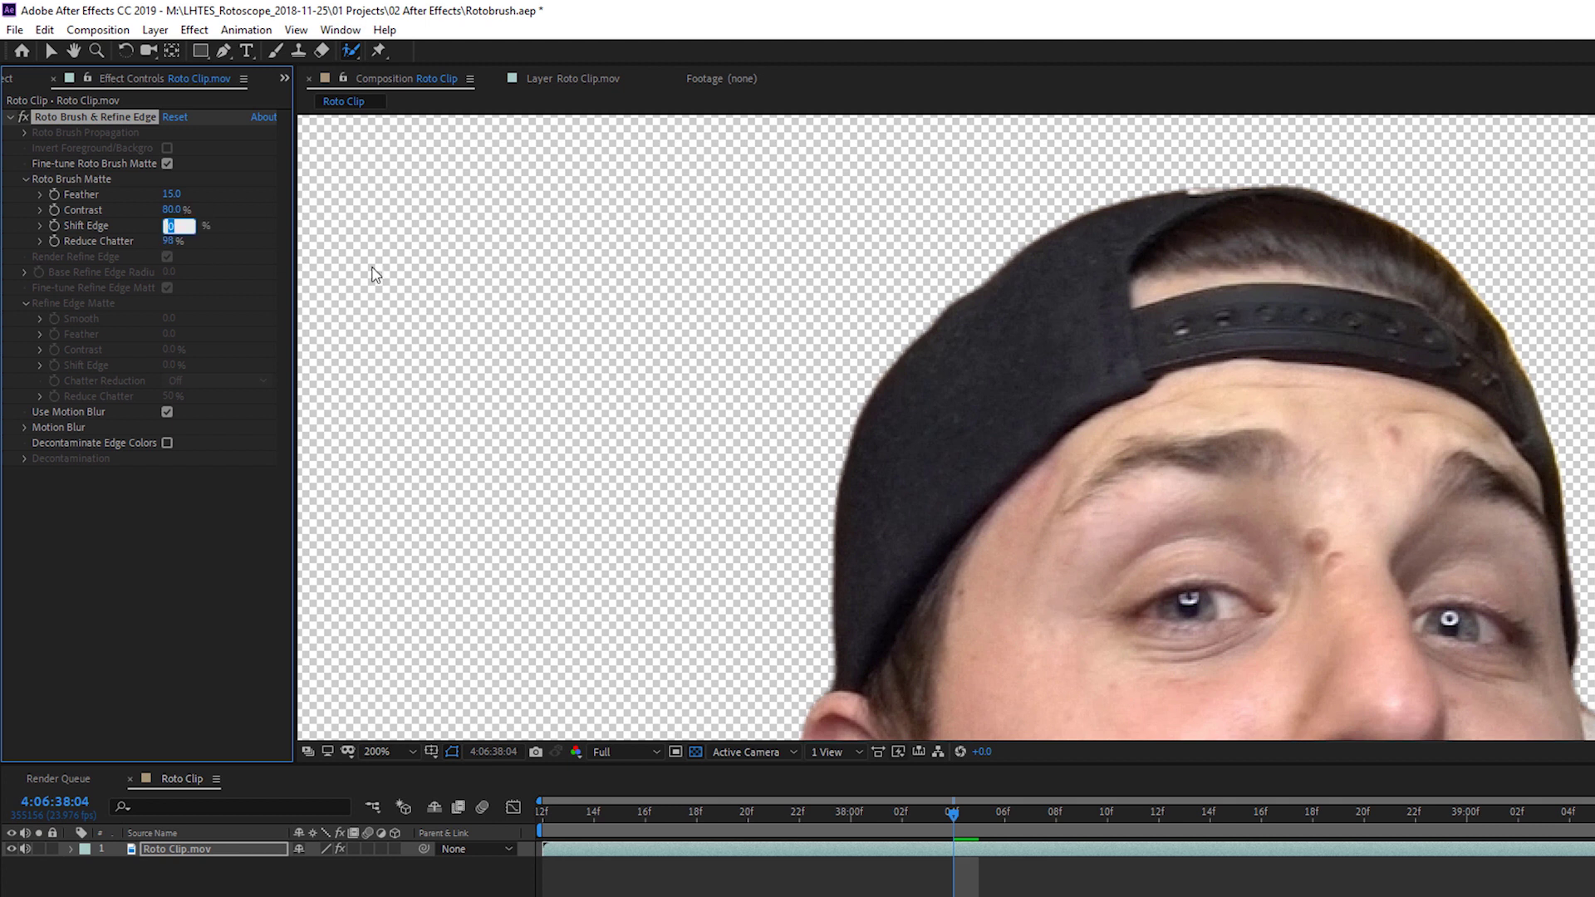
pyautogui.press('Return')
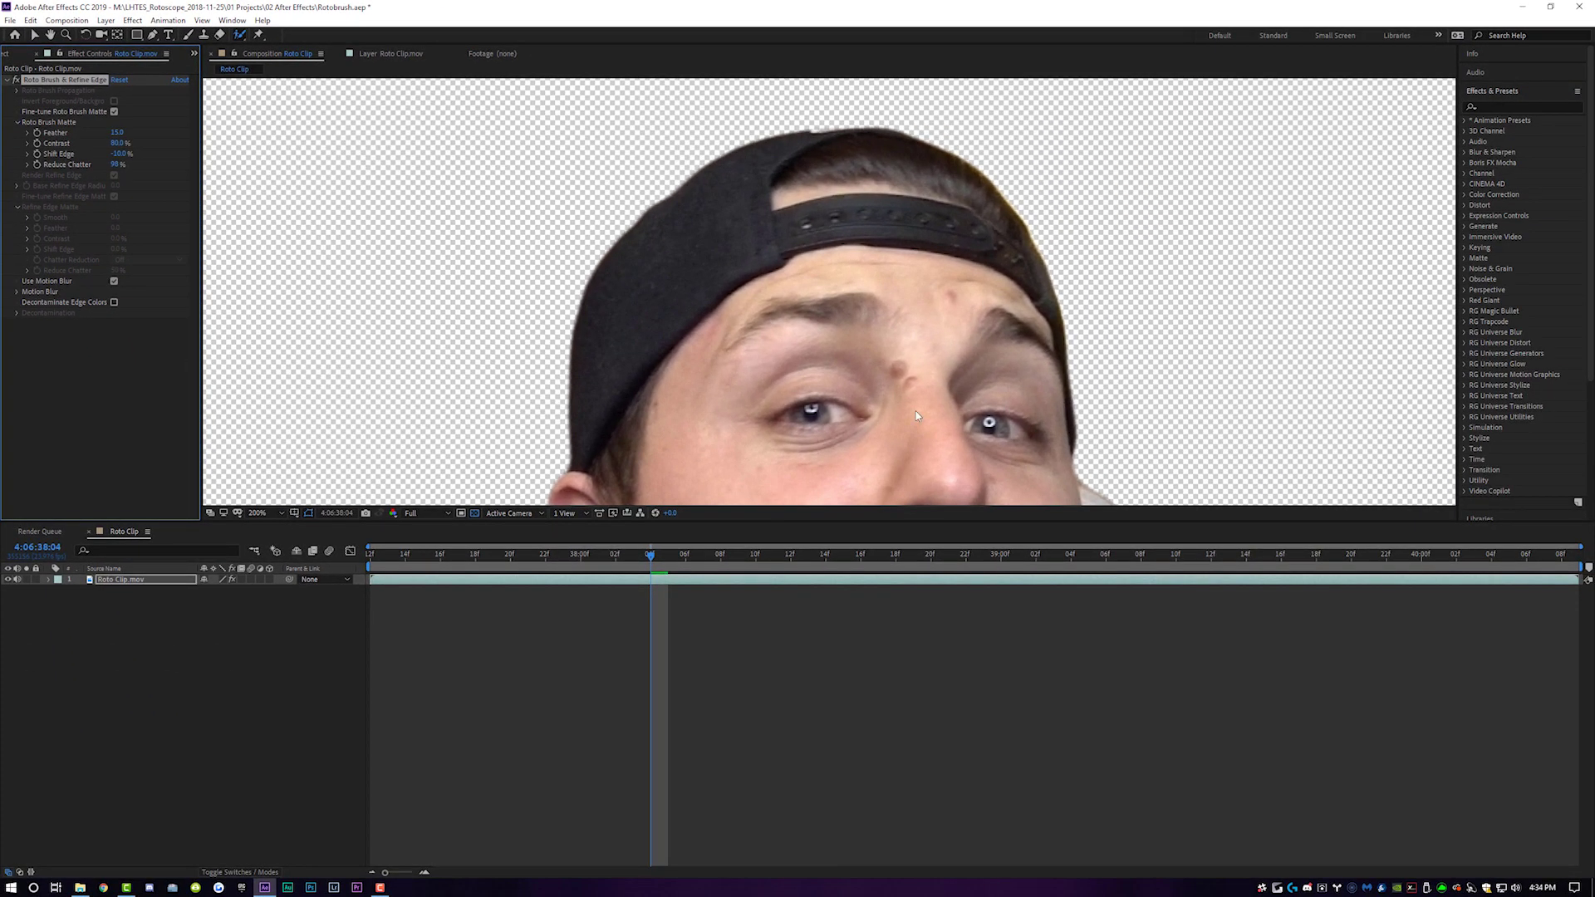
# Inspect the refined edge around the nose, mouth and chin, then zoom the view back out
pyautogui.moveTo(918, 415); pyautogui.dragTo(914, 183)
pyautogui.moveTo(681, 424); pyautogui.dragTo(673, 345)
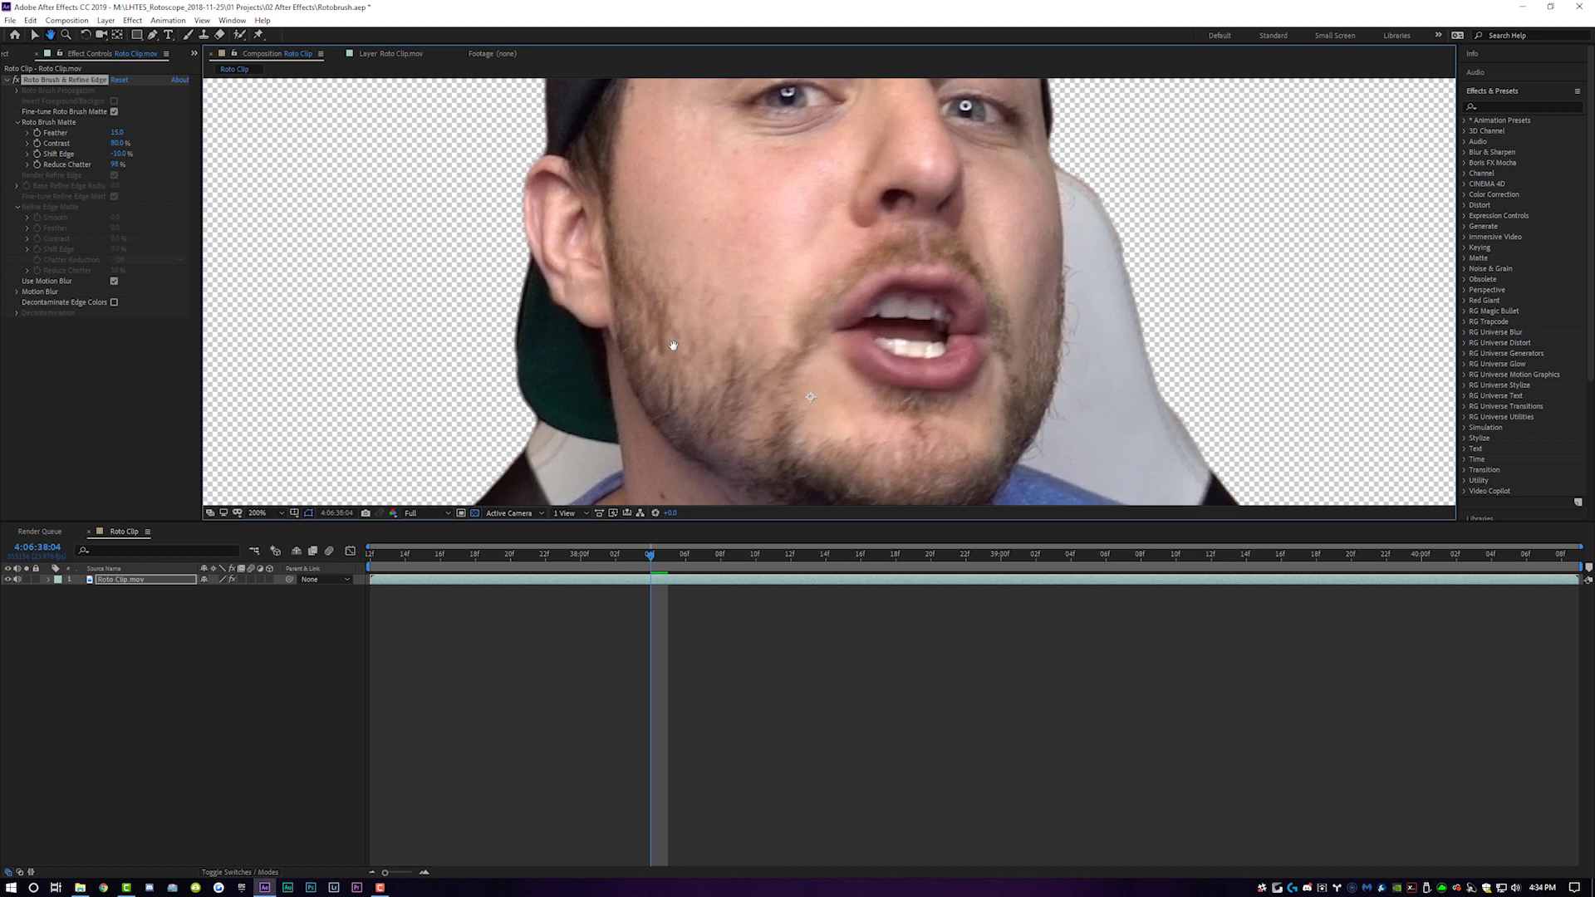
pyautogui.press('/')
pyautogui.click(281, 513)
pyautogui.click(262, 540)
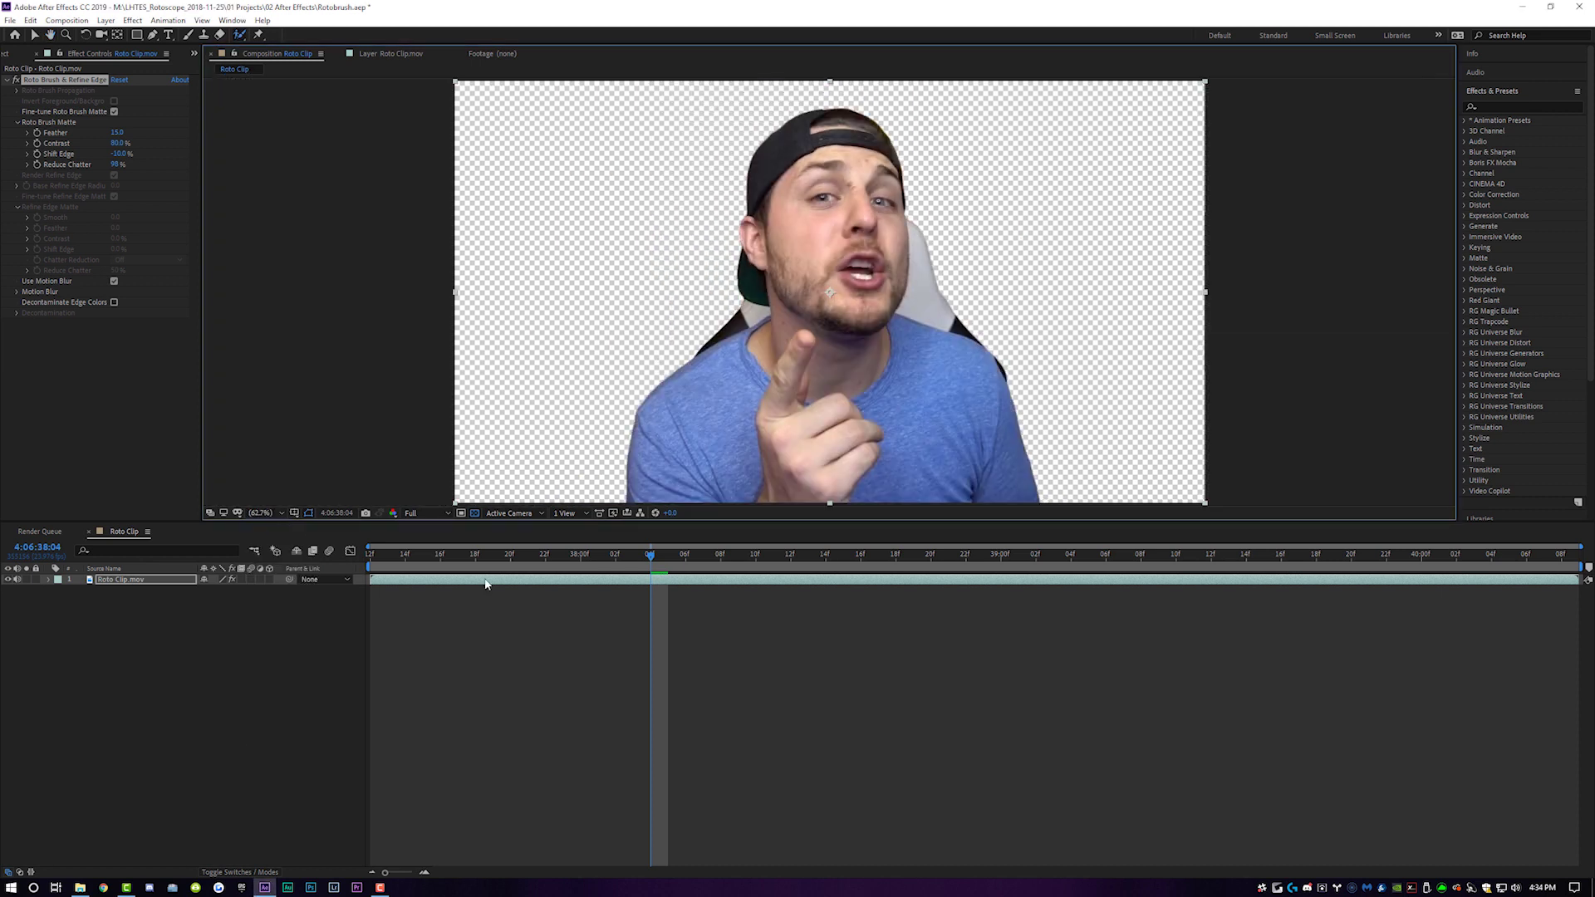
pyautogui.press('space')
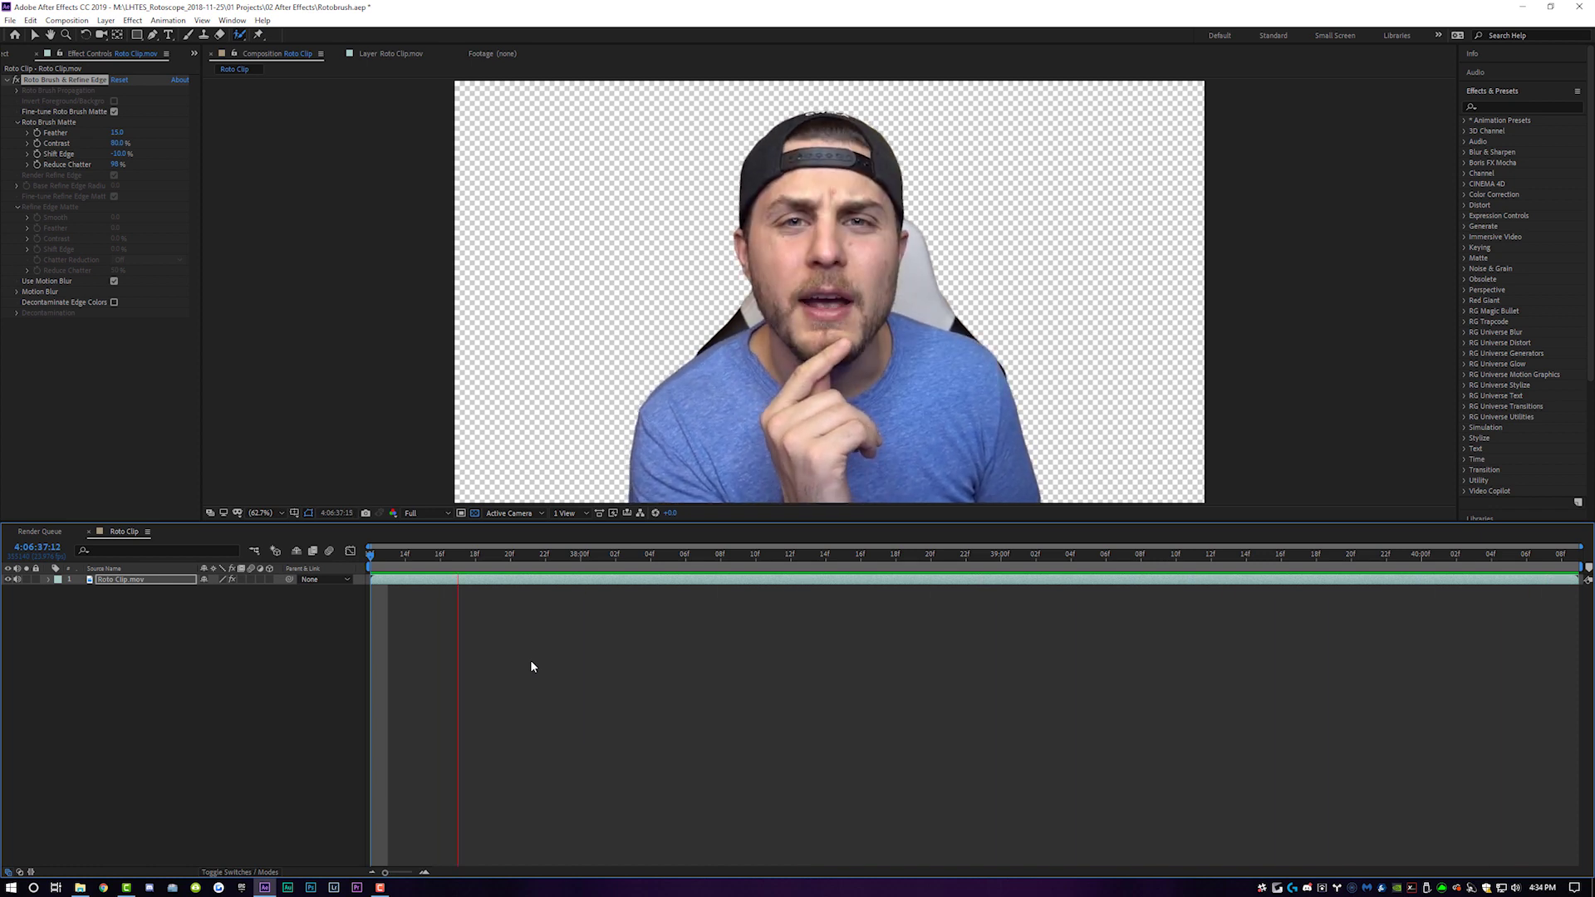
pyautogui.press('space')
pyautogui.press('.')
pyautogui.press('.')
pyautogui.press('.')
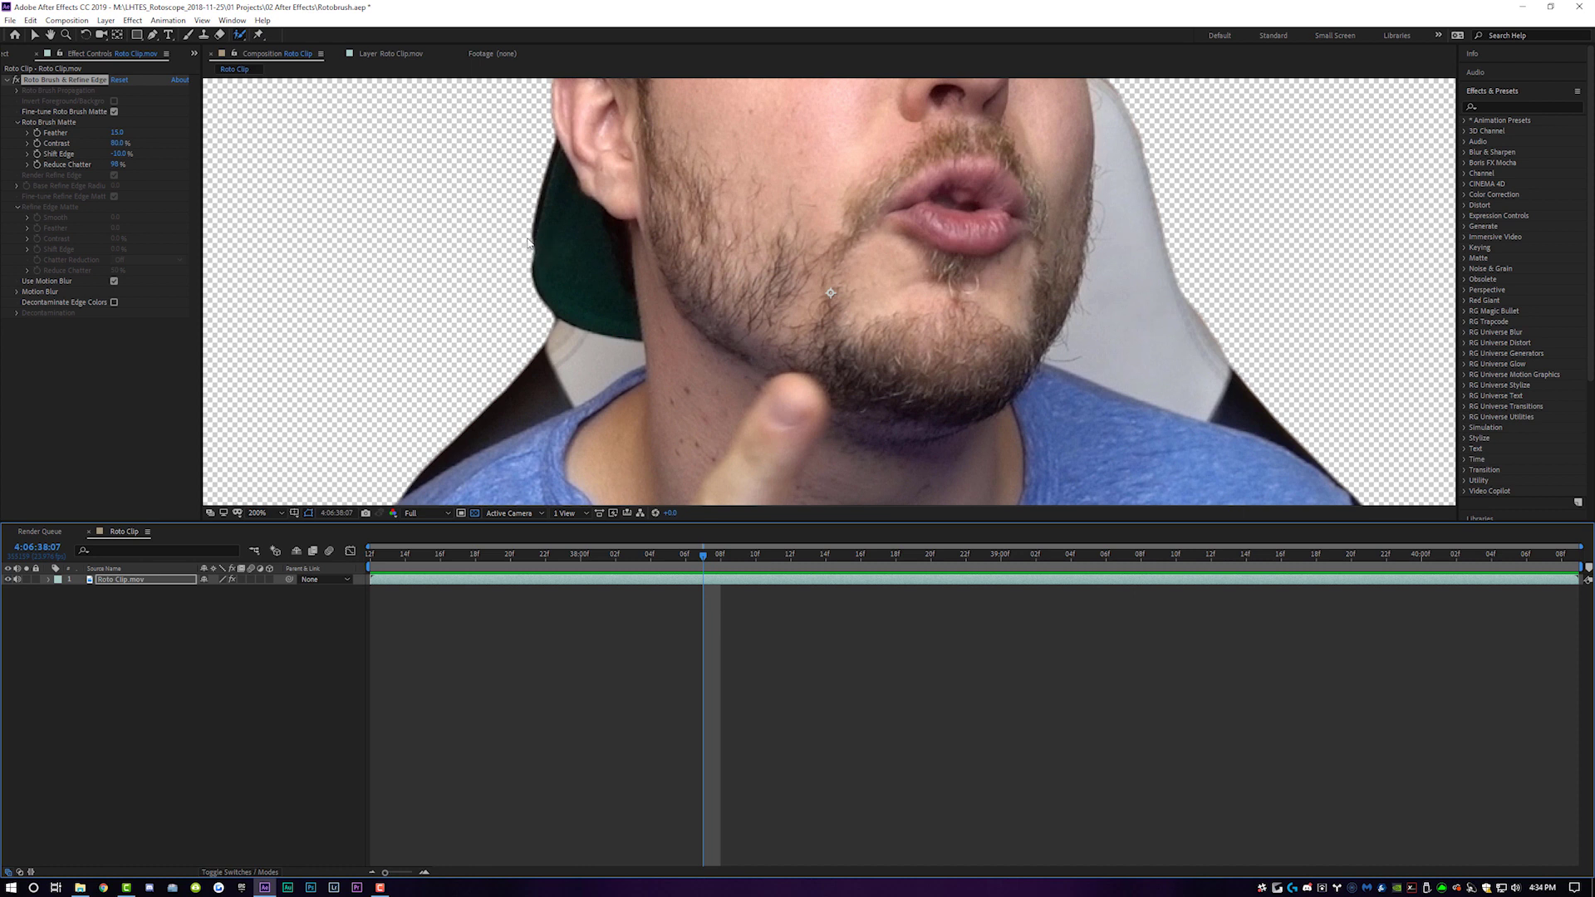
# In the layer view, unfreeze the roto propagation and paint the cap's edge by the jaw into the foreground
pyautogui.doubleClick(725, 582)
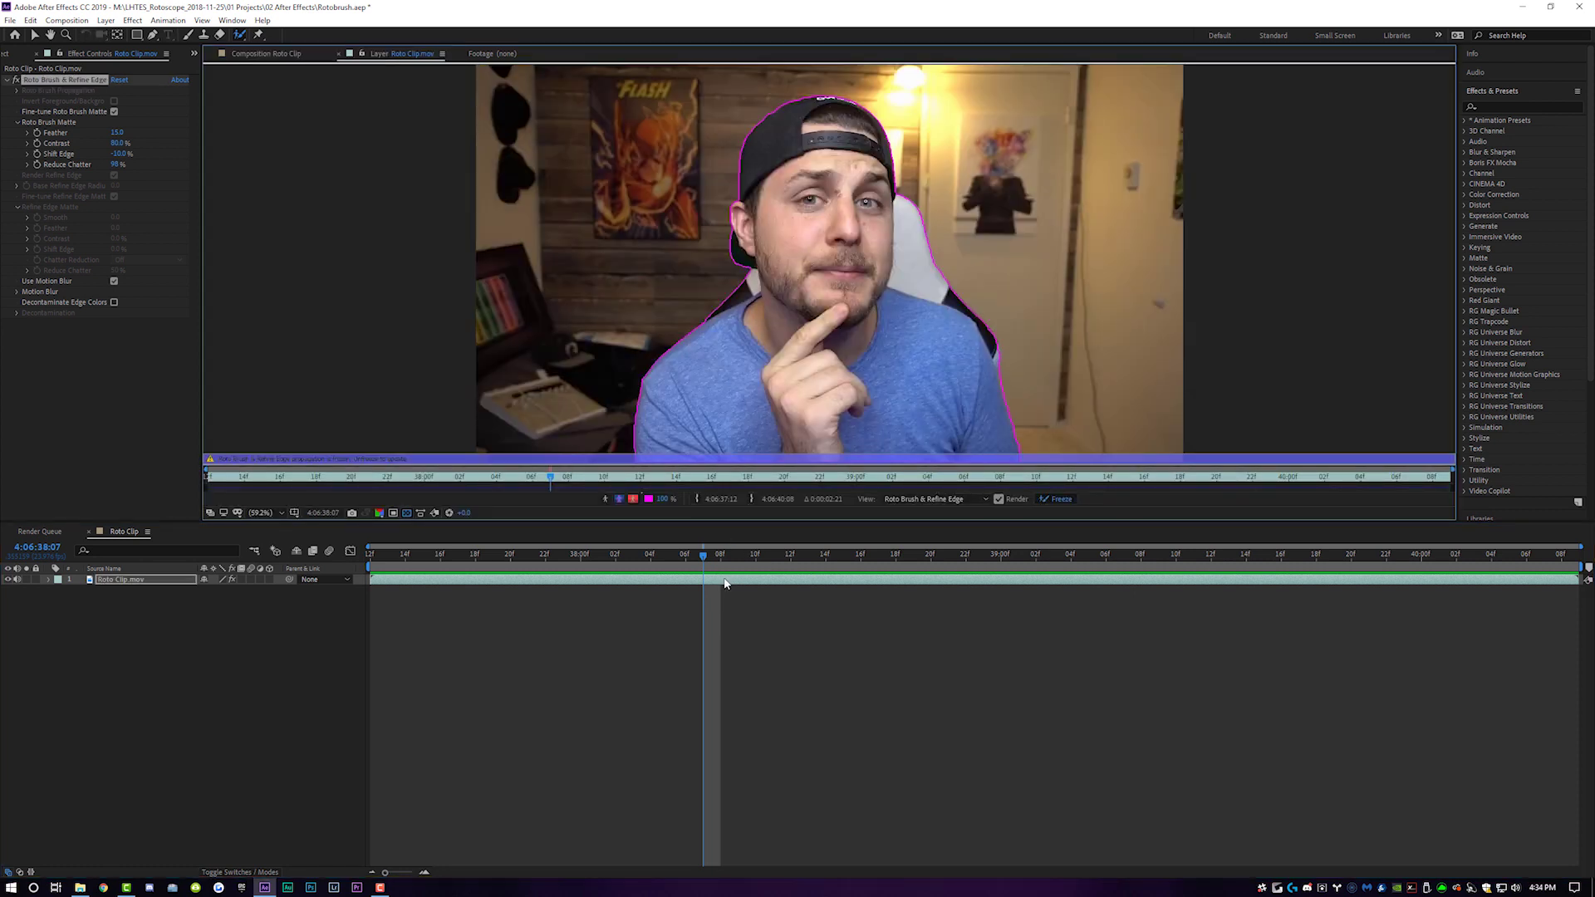
pyautogui.click(1058, 501)
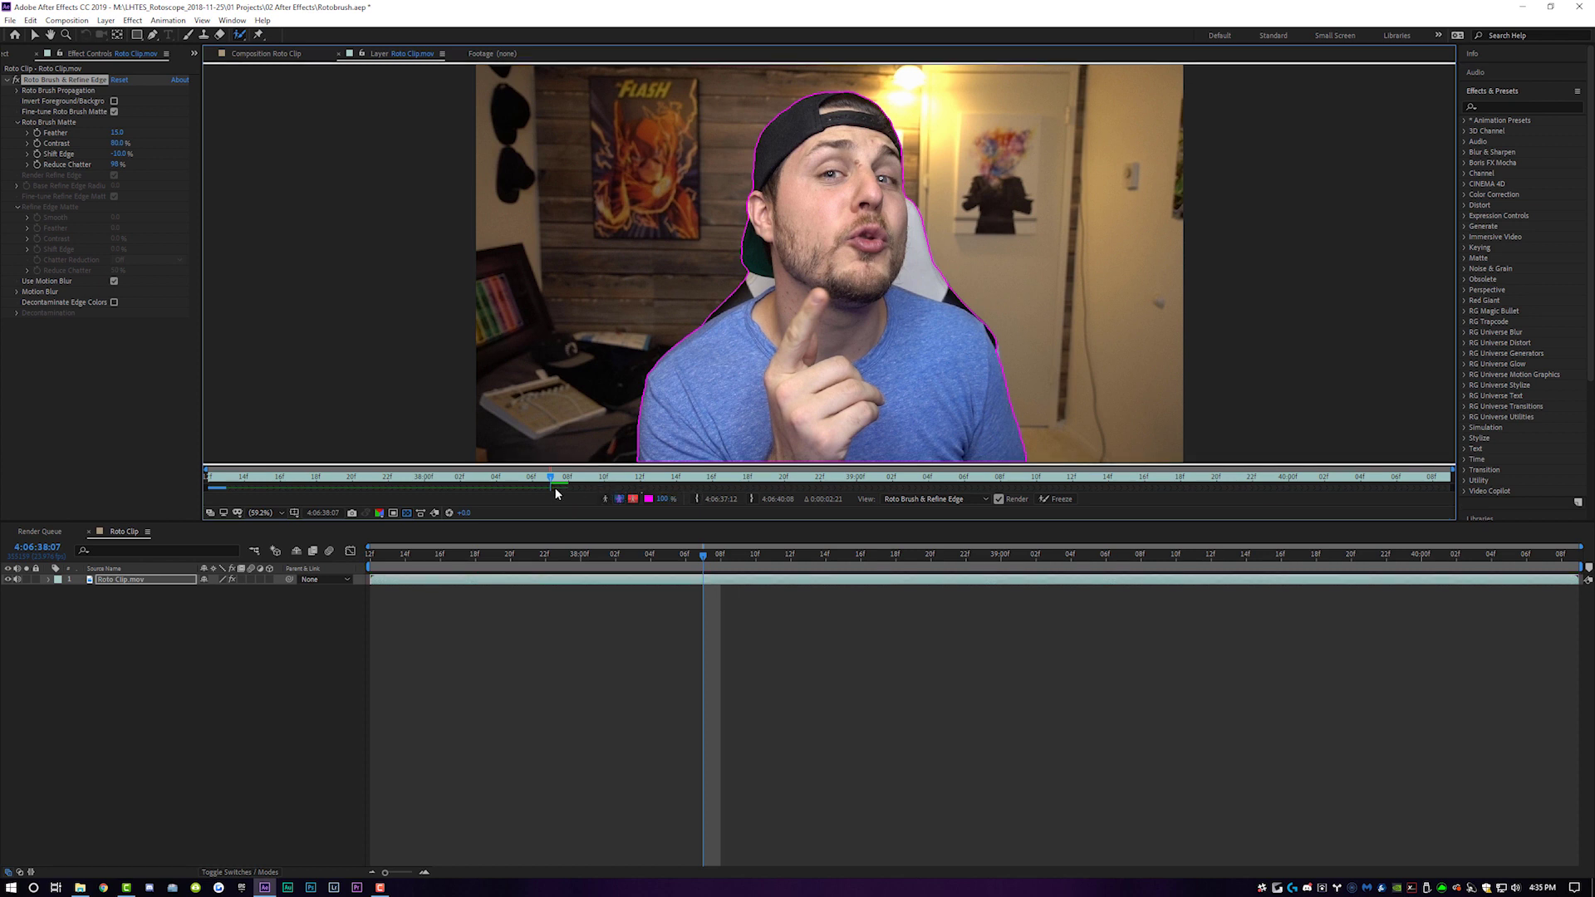
pyautogui.scroll(6, 729, 260)
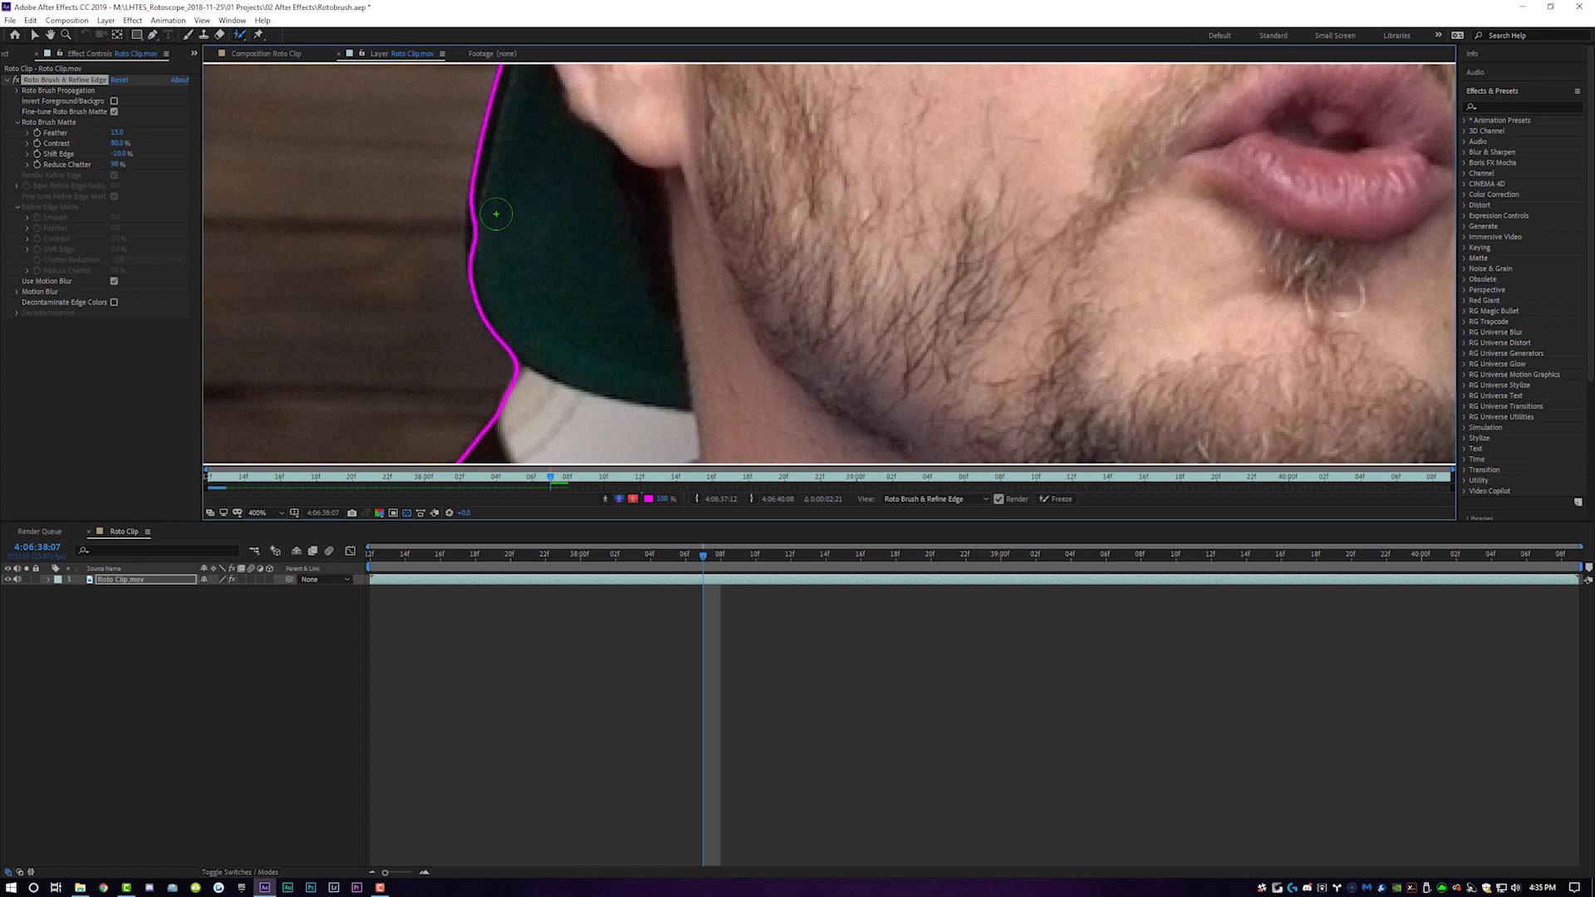
pyautogui.moveTo(489, 205); pyautogui.dragTo(486, 258)
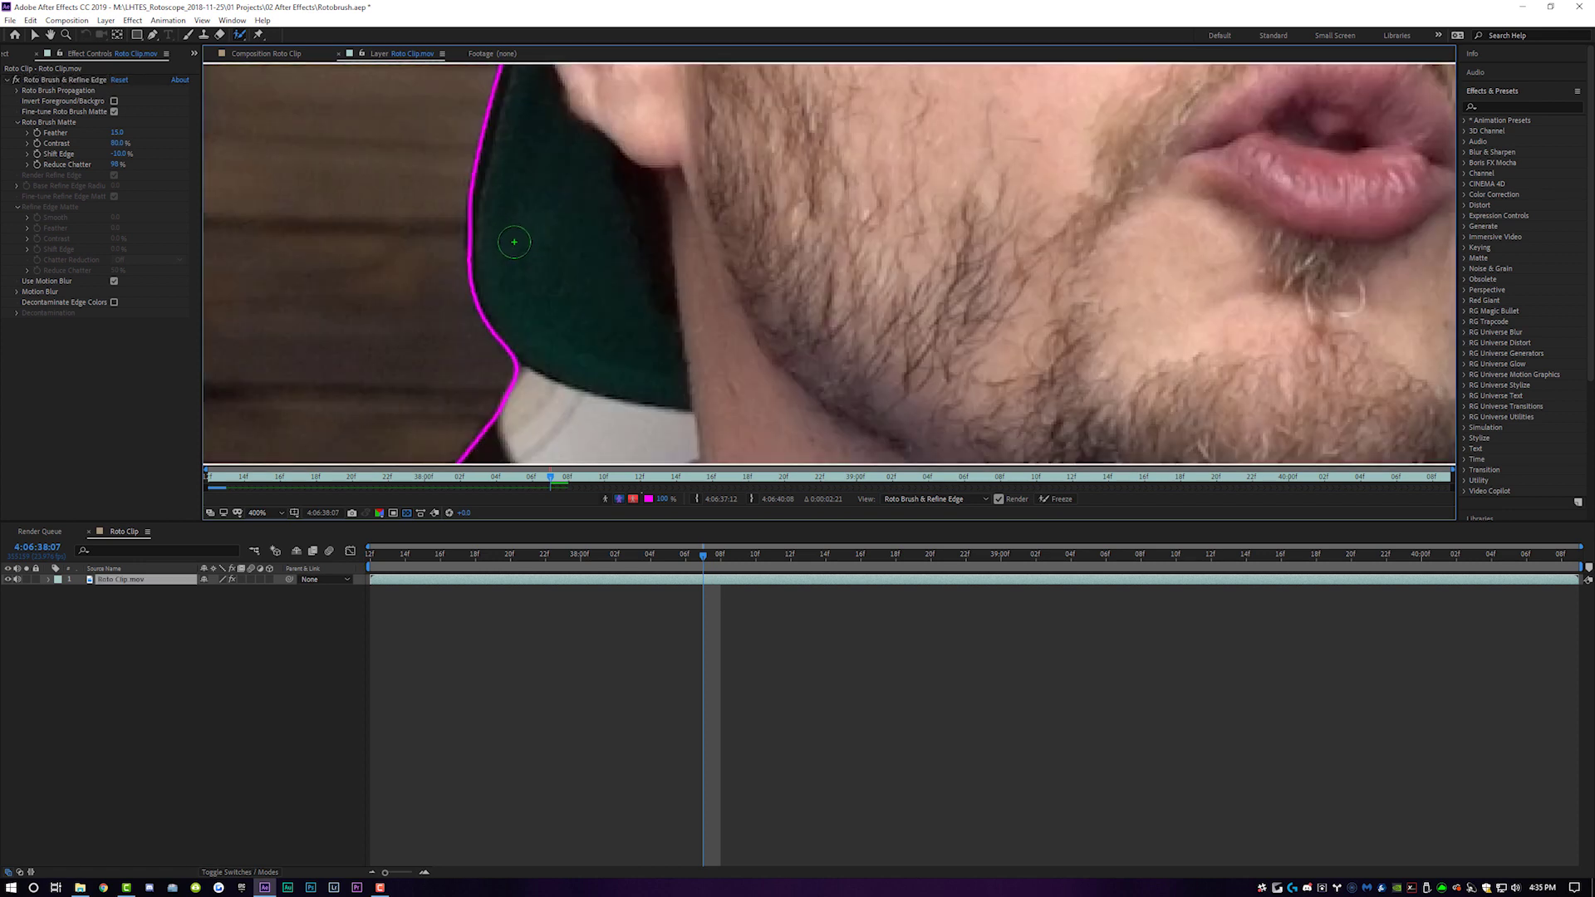
# Fit the frame in view, freeze the propagation again, and return to the composition
pyautogui.click(281, 514)
pyautogui.click(295, 532)
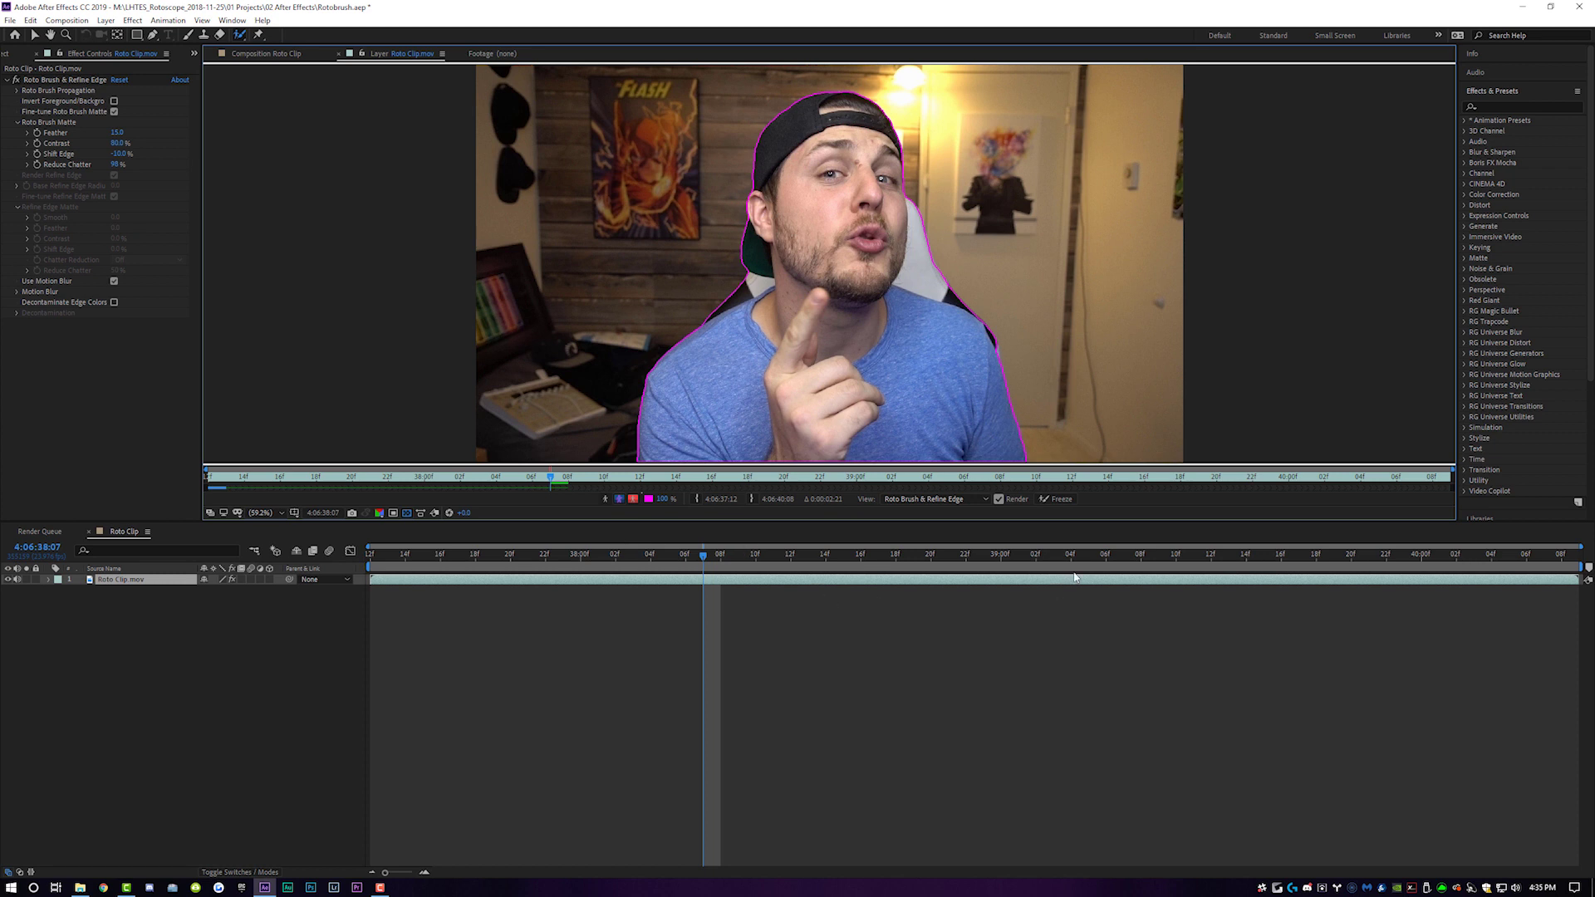
pyautogui.click(1064, 500)
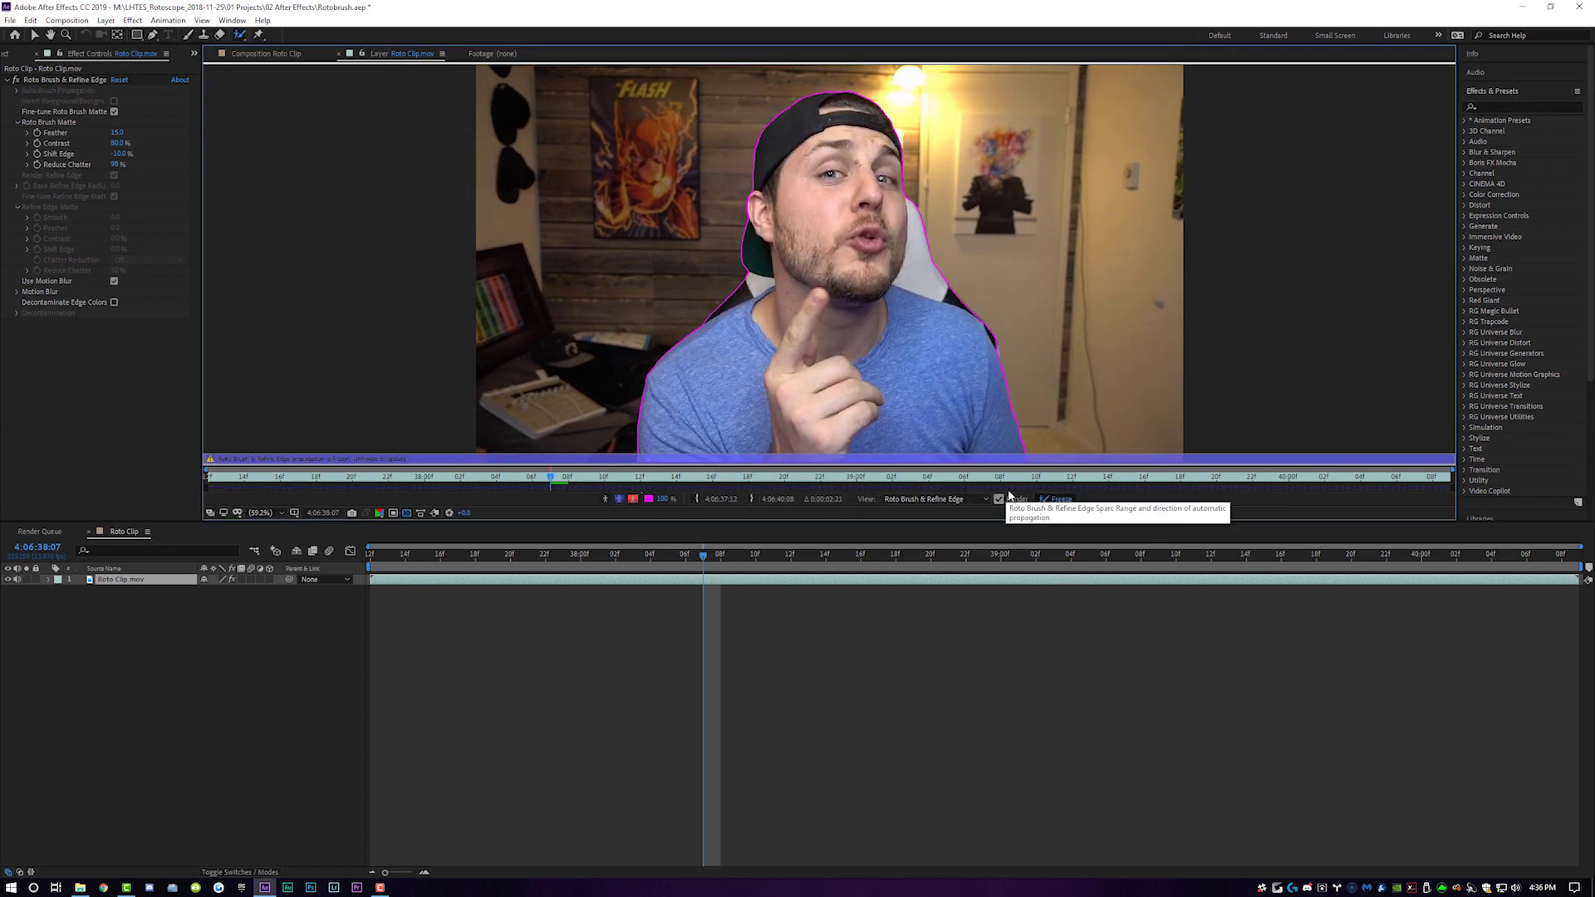
pyautogui.click(269, 53)
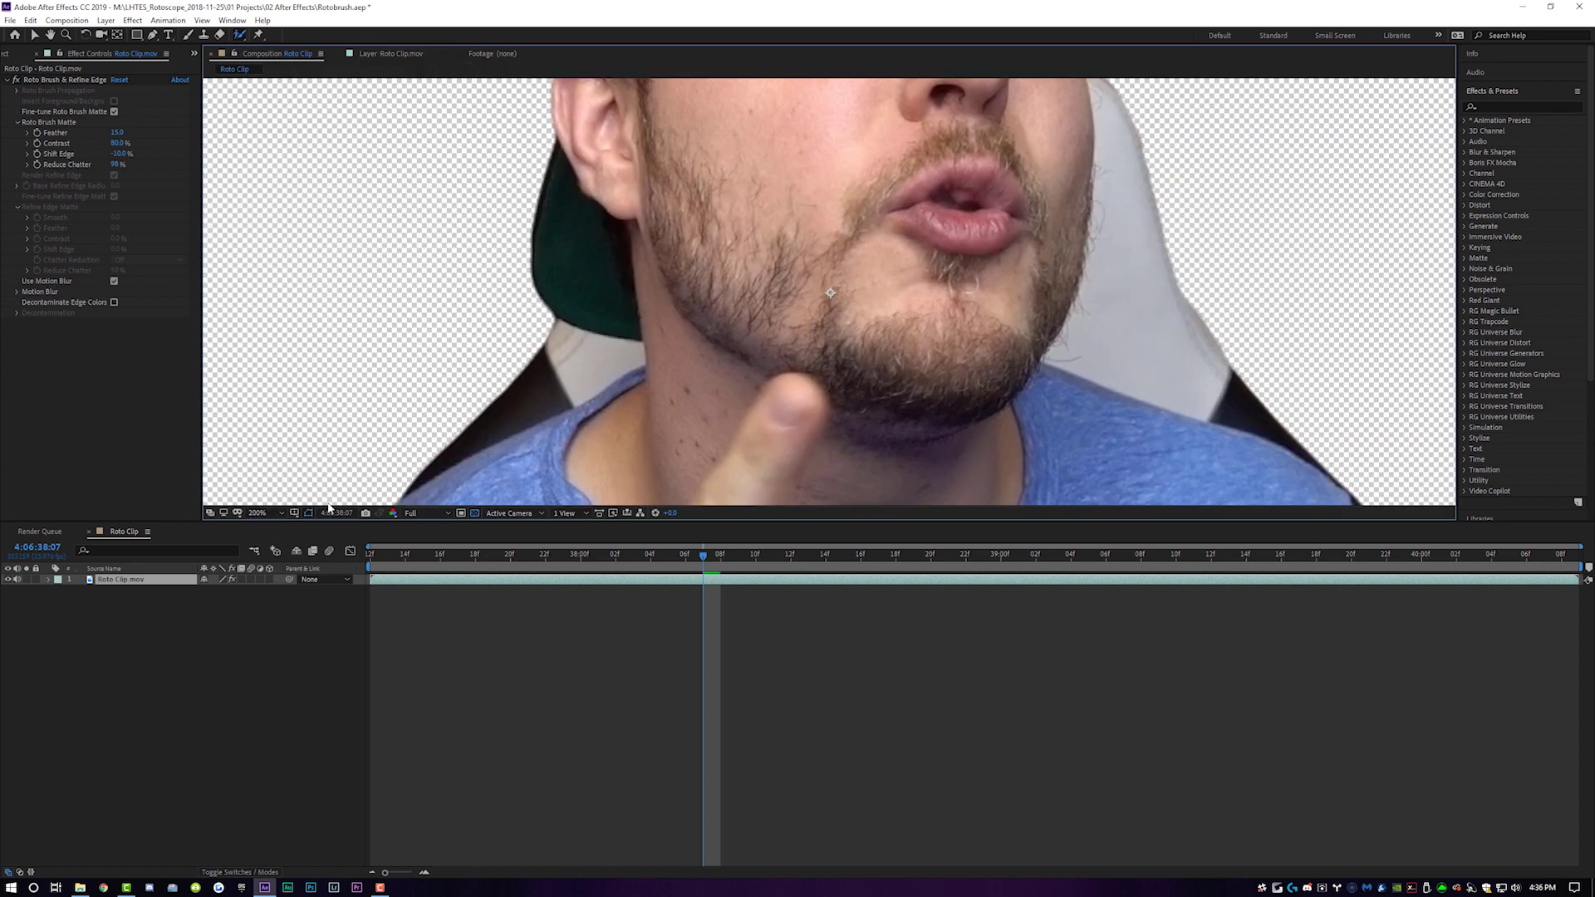
# Fit the composition in the view and scrub forward to review later frames
pyautogui.click(283, 514)
pyautogui.click(264, 703)
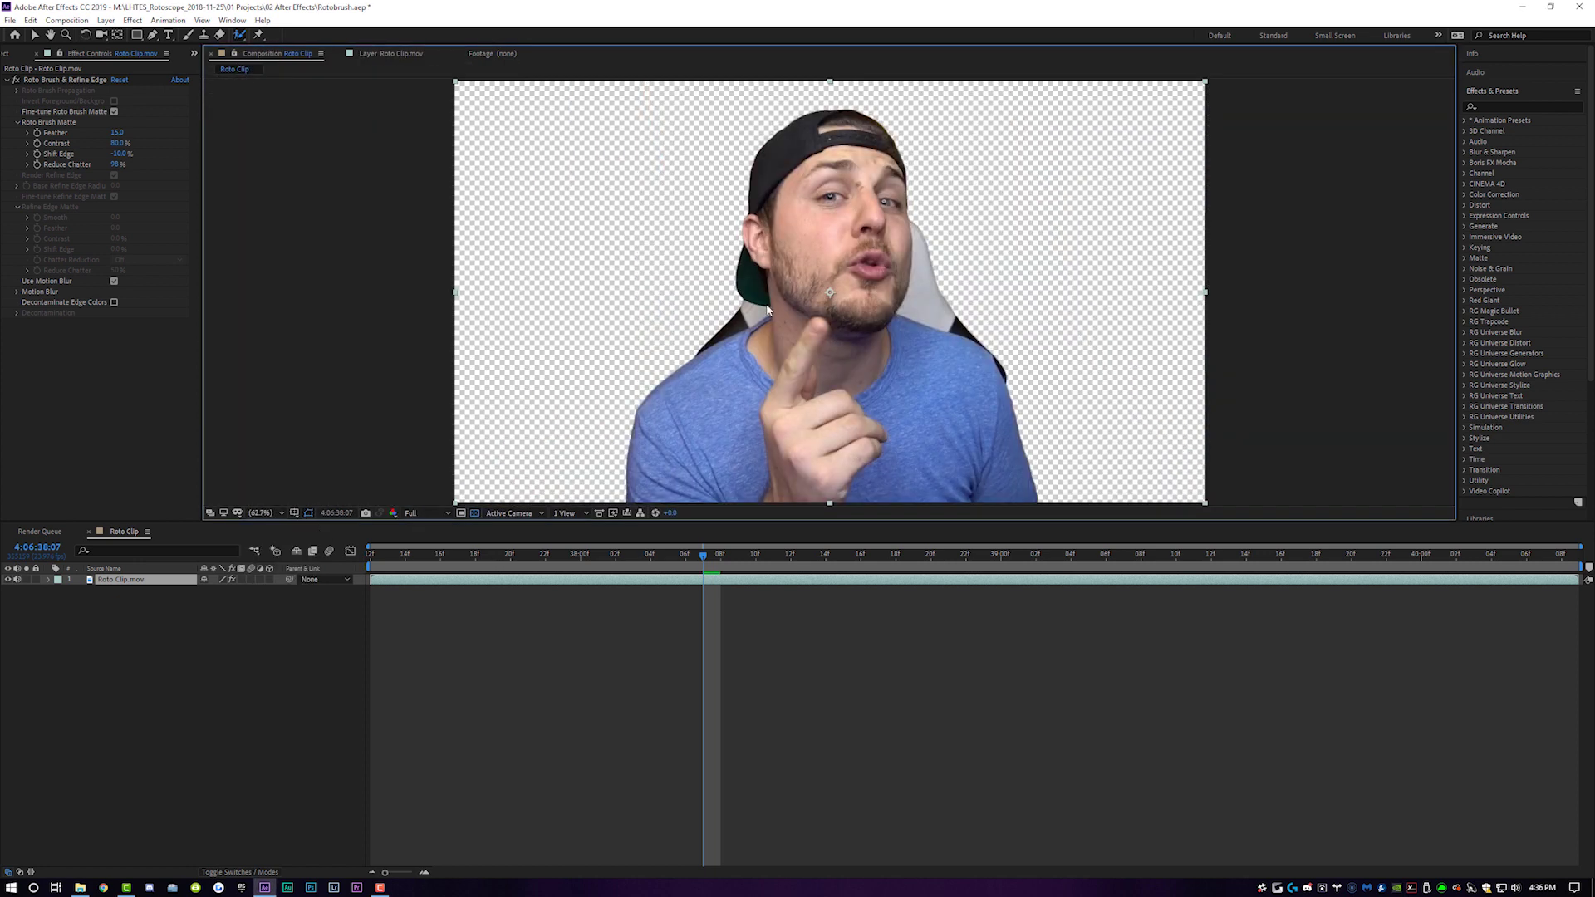
pyautogui.moveTo(707, 550); pyautogui.dragTo(321, 580)
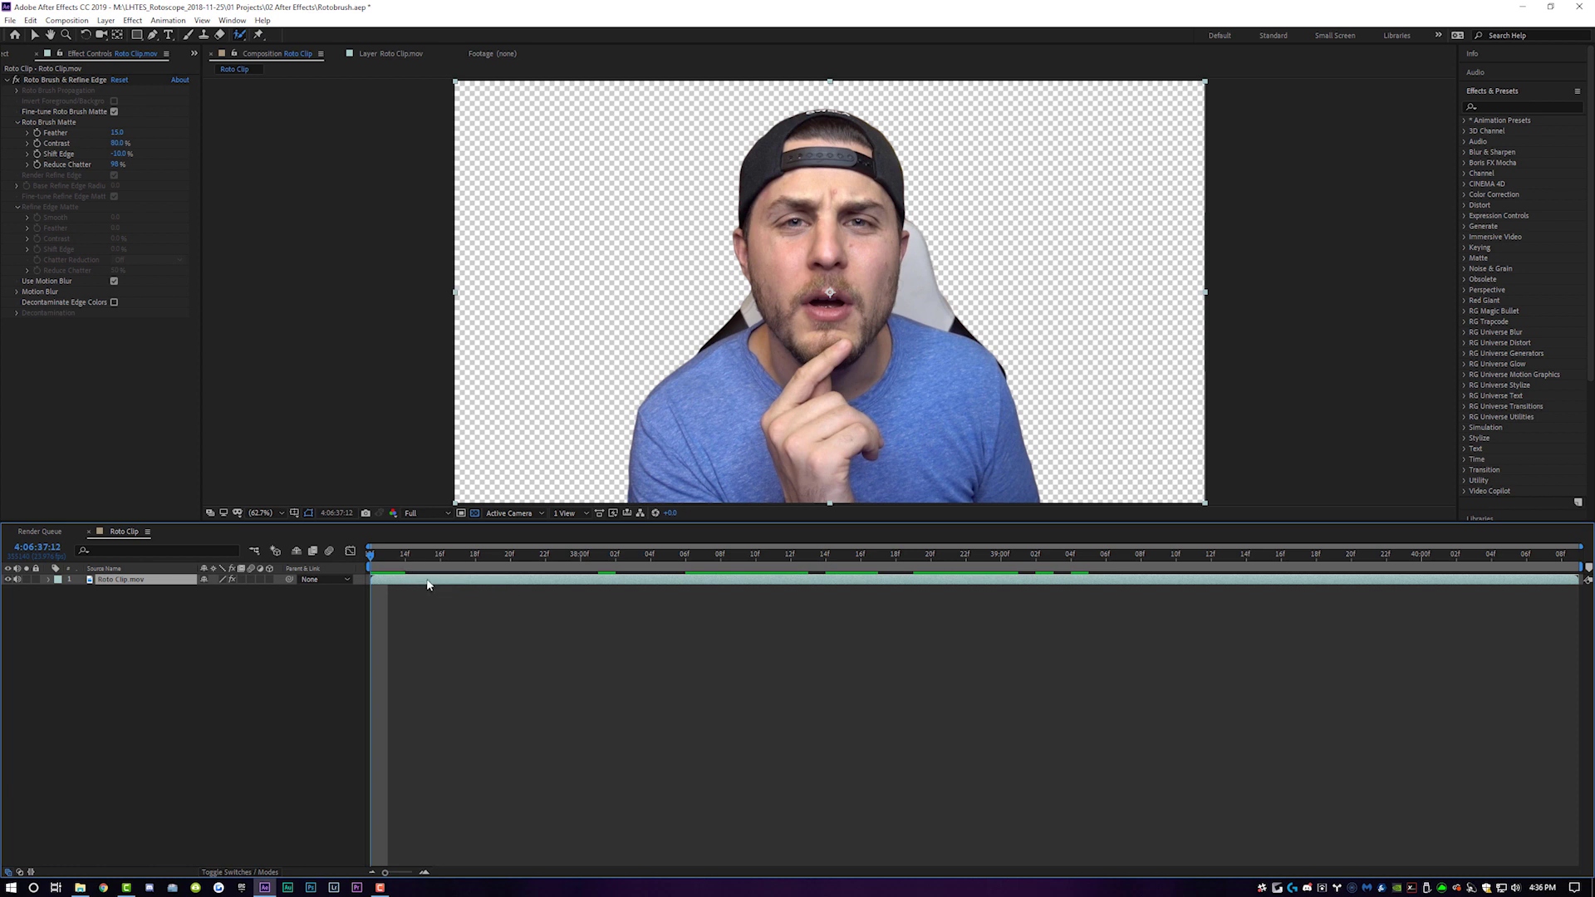
# Duplicate Roto Clip.mov and delete Roto Brush & Refine Edge from the lower copy
pyautogui.hotkey('ctrl', 'd')
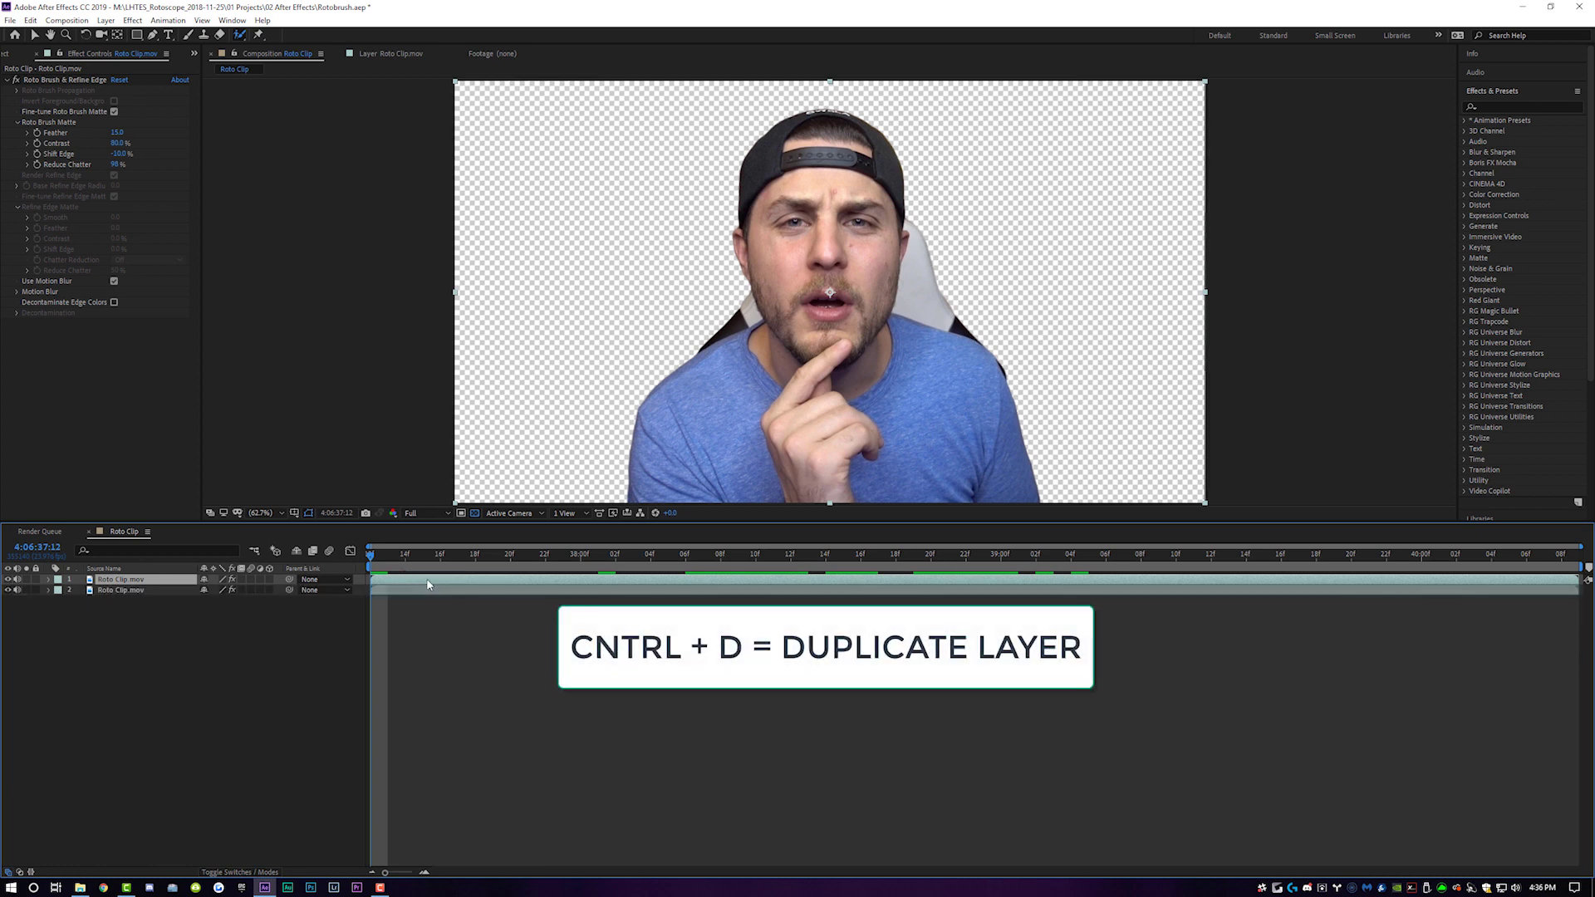
pyautogui.click(128, 590)
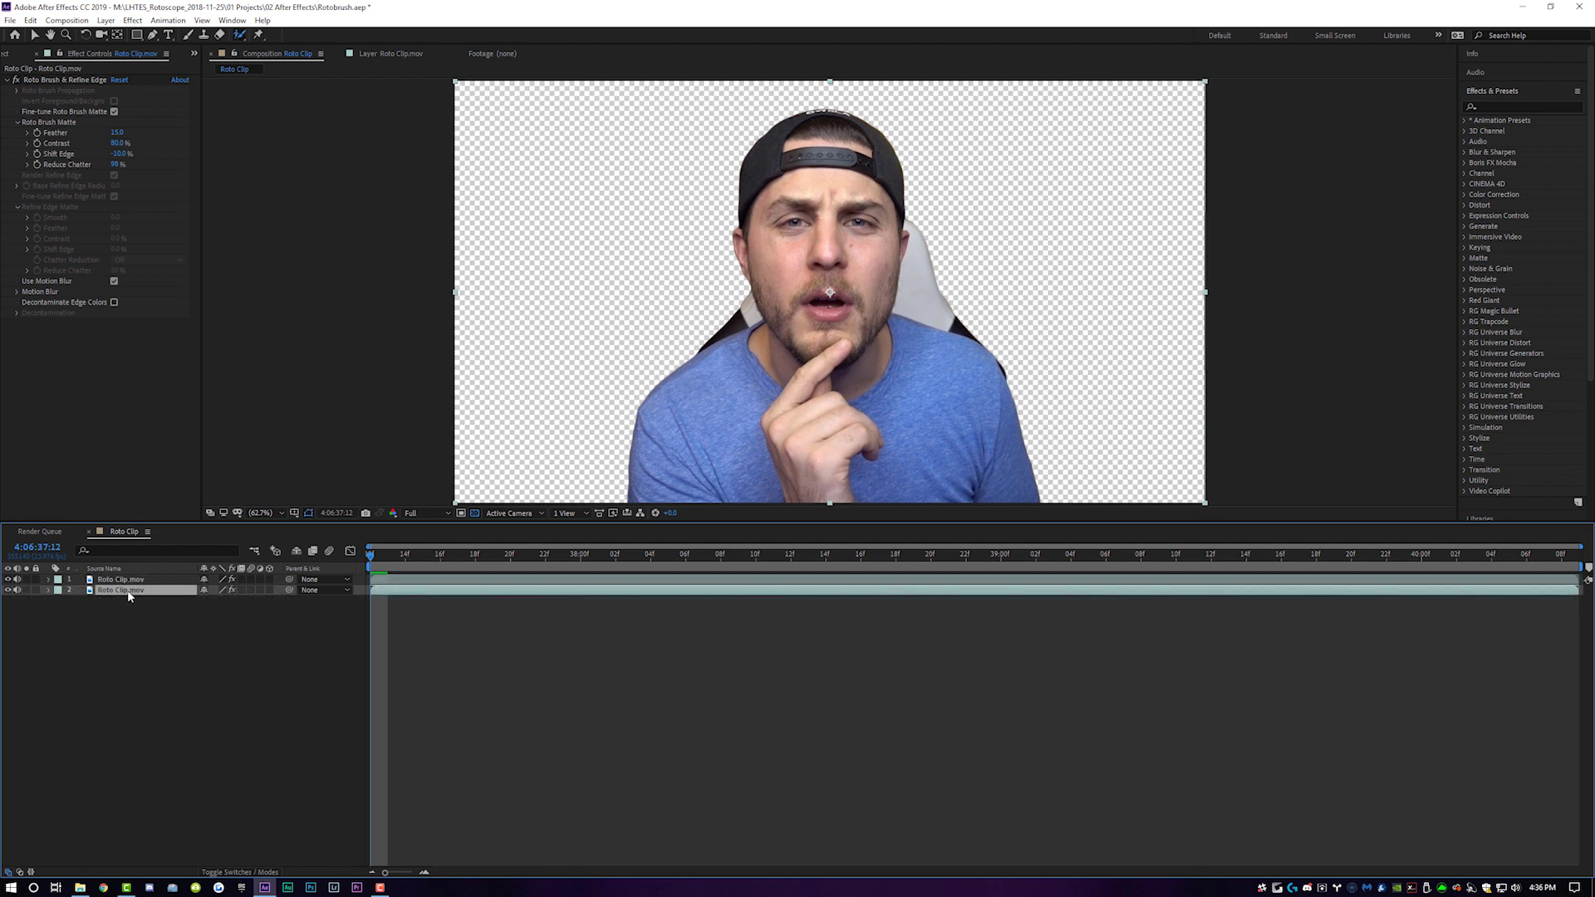
pyautogui.click(53, 80)
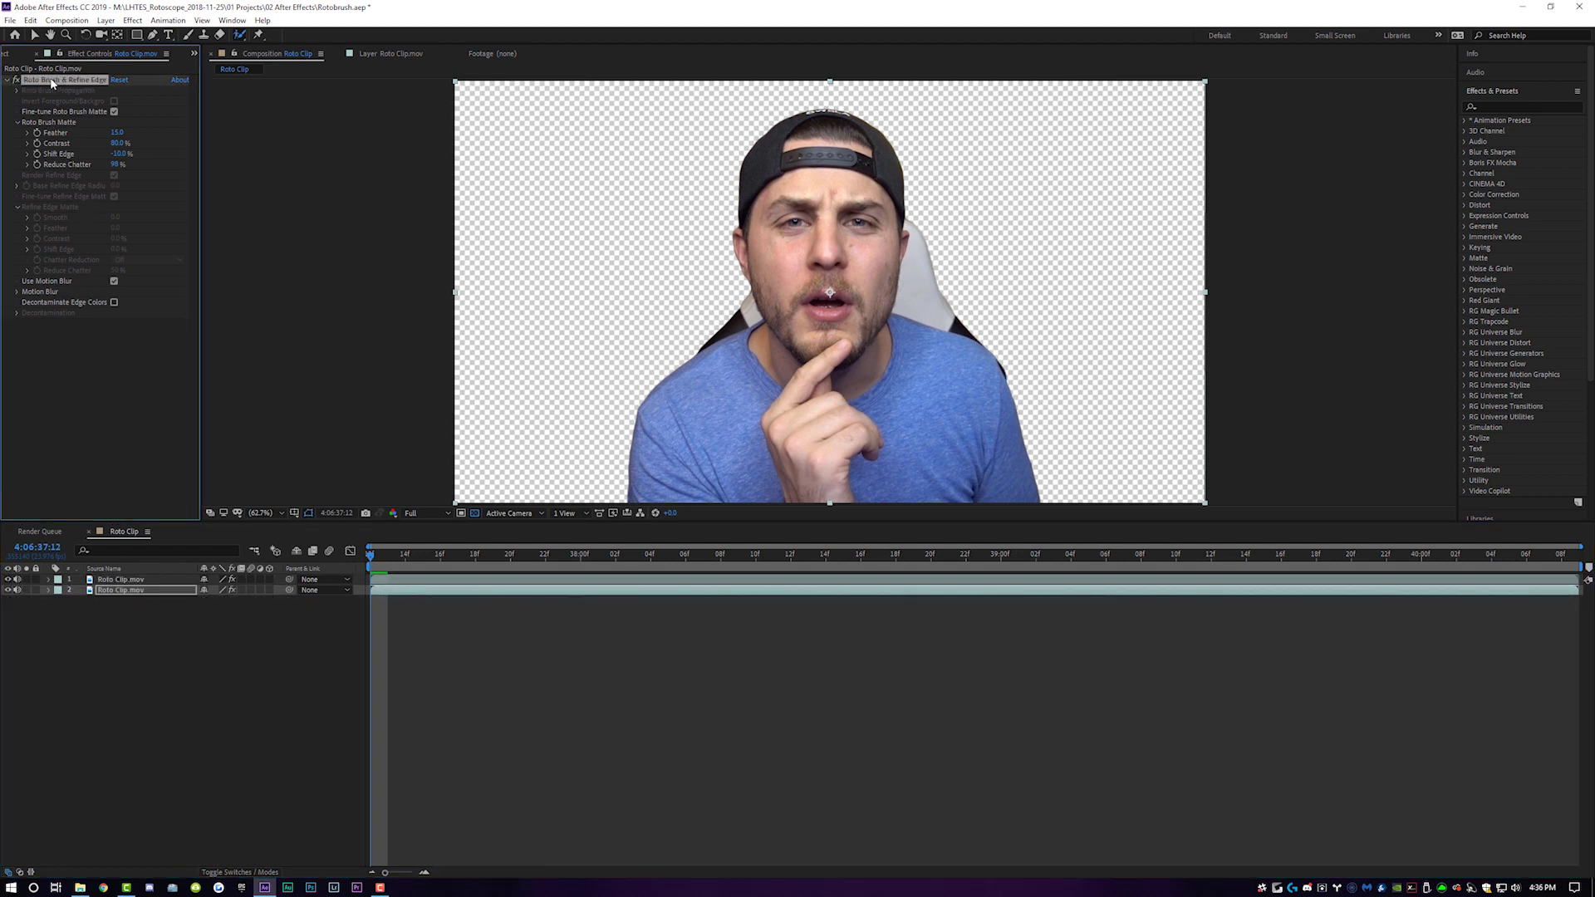
pyautogui.press('Delete')
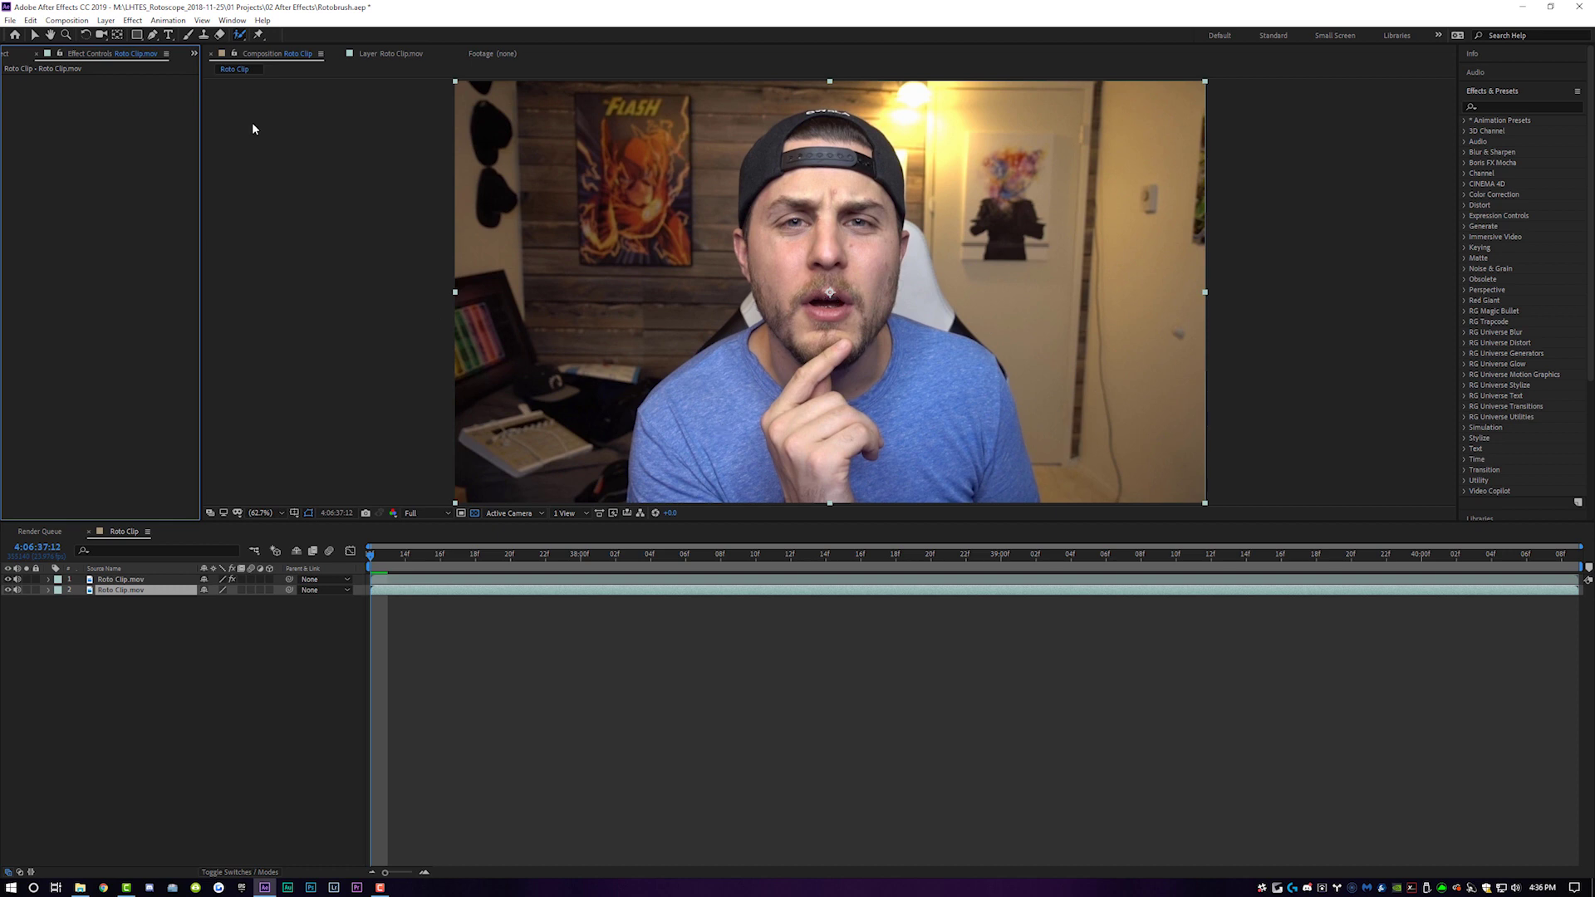
# Add a full-frame rectangular mask to the lower clip and enable Mask Path keyframing
pyautogui.doubleClick(137, 35)
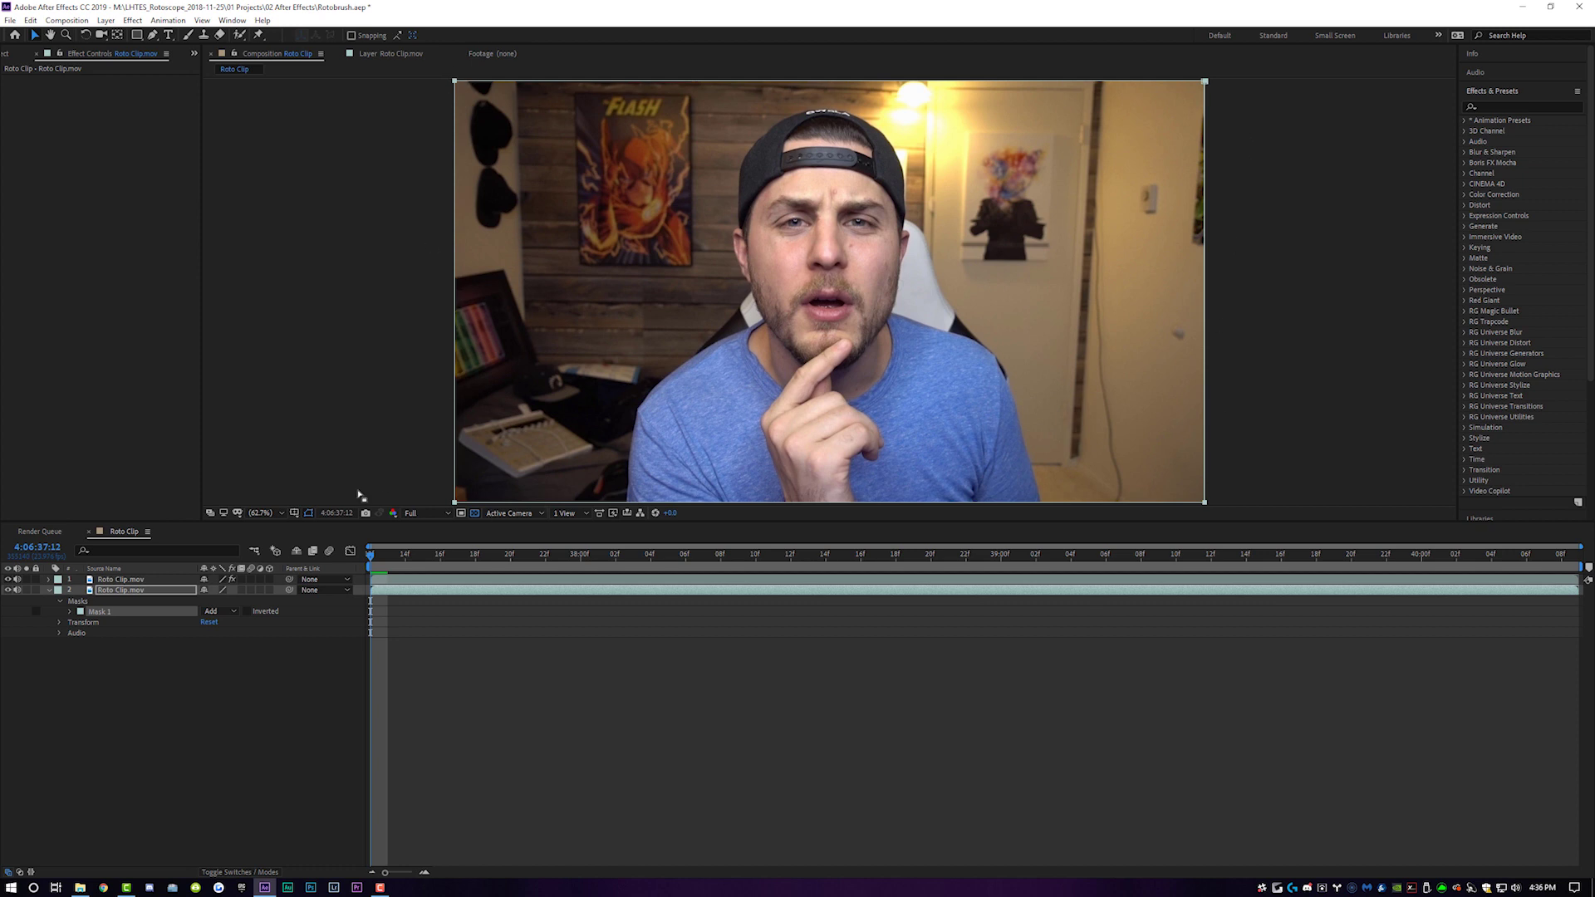
pyautogui.click(70, 613)
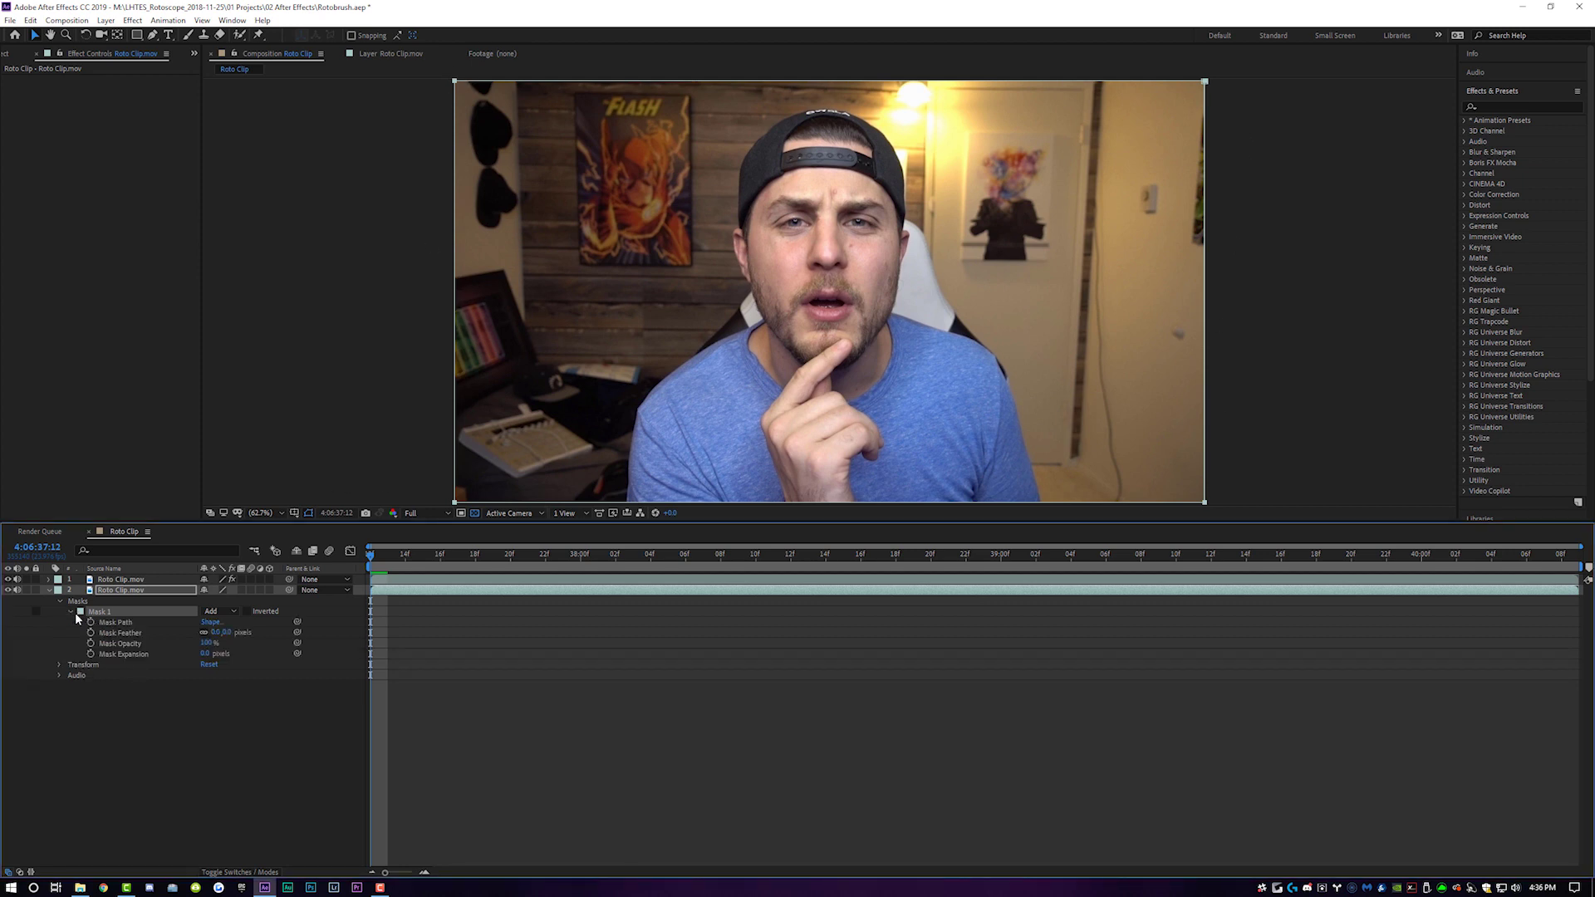
pyautogui.click(91, 623)
# At 4:06:38:04, drag the mask's top edge down to wipe the background away, then scrub back to check
pyautogui.moveTo(545, 555); pyautogui.dragTo(651, 557)
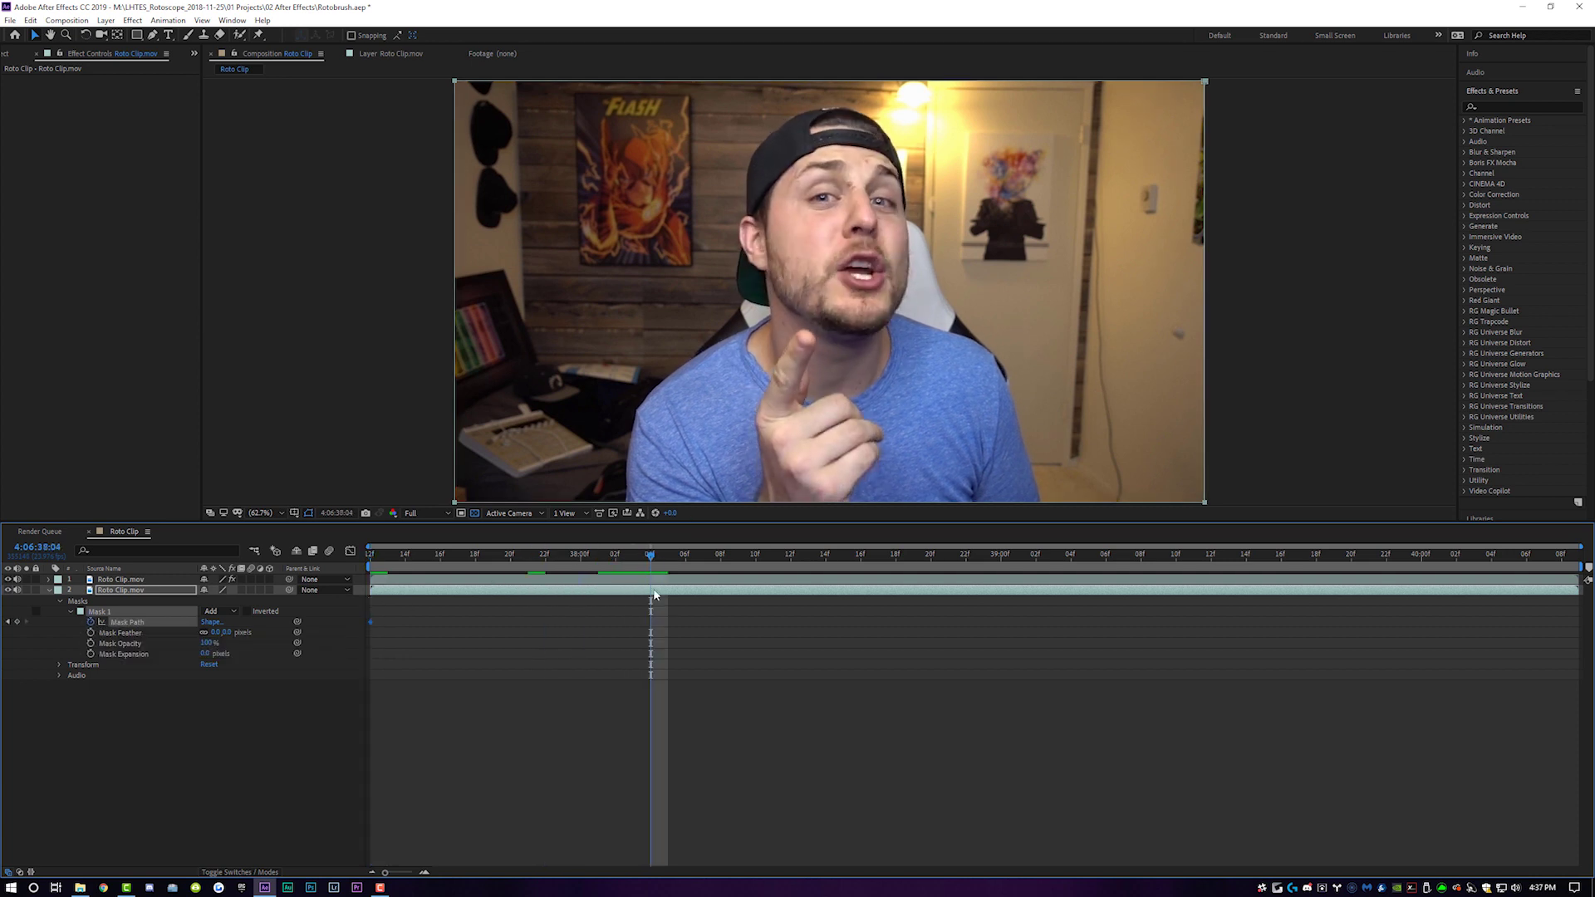
pyautogui.click(456, 86)
pyautogui.click(455, 83)
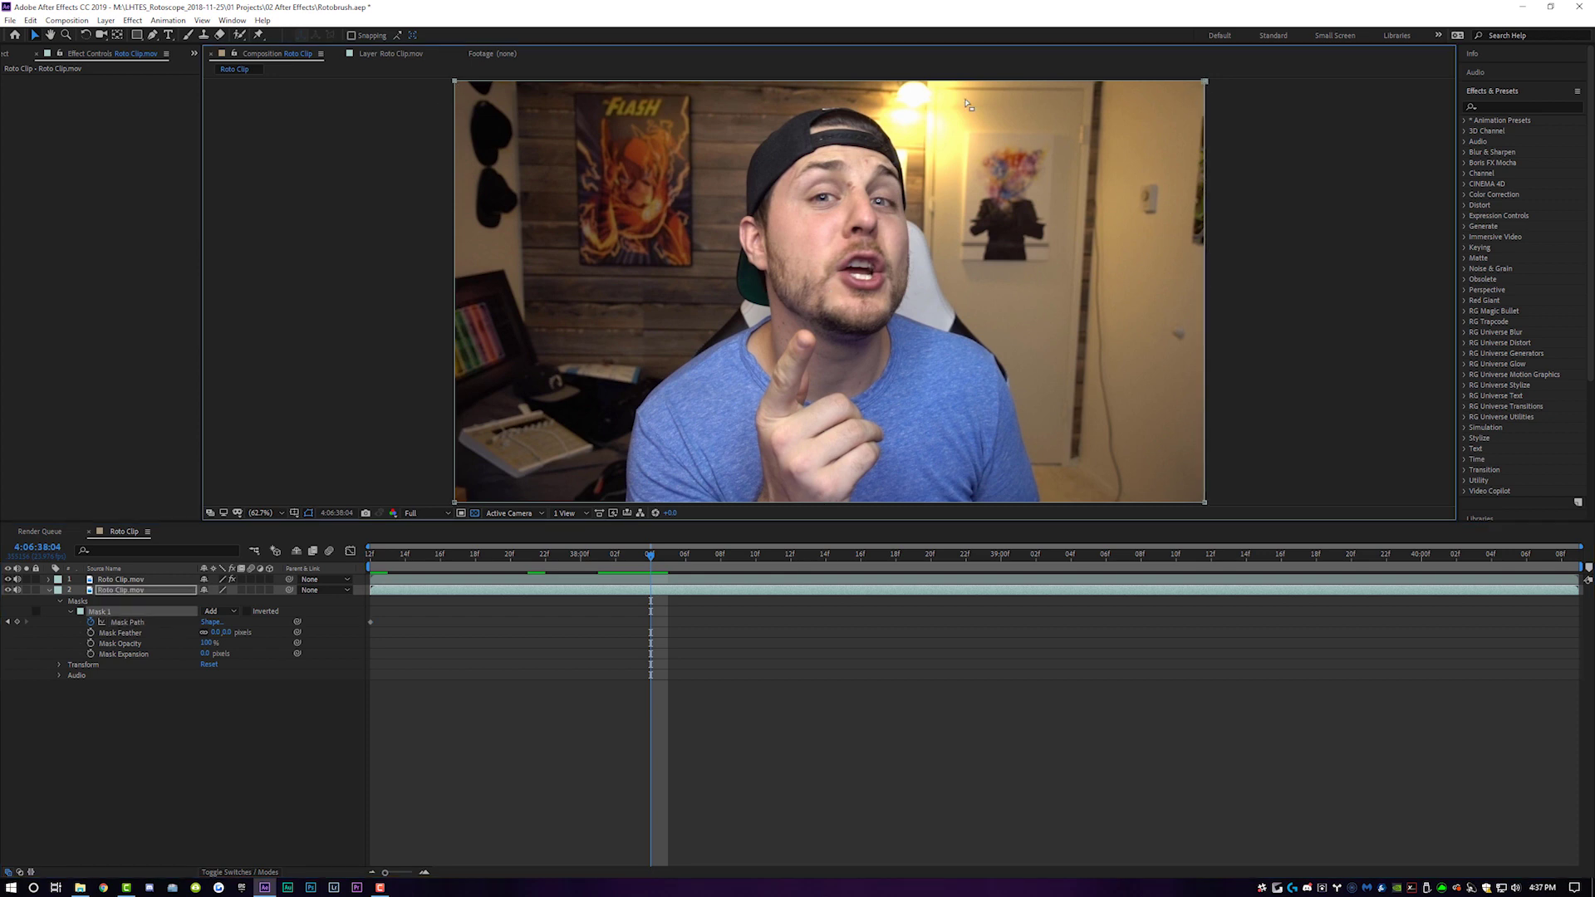
pyautogui.moveTo(824, 84); pyautogui.dragTo(818, 508)
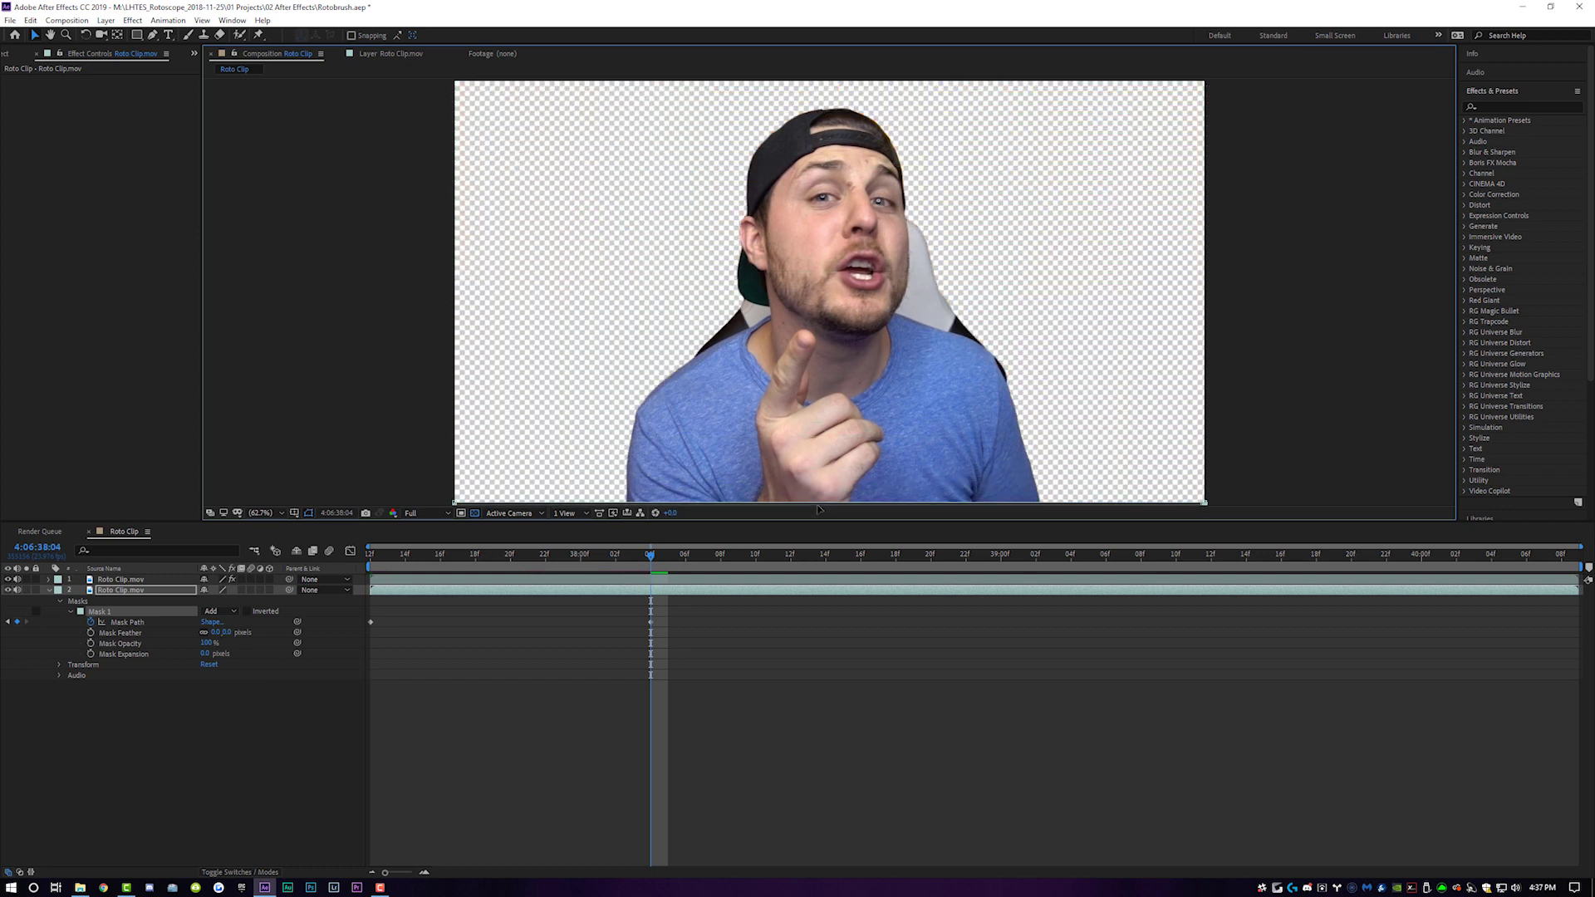
pyautogui.moveTo(538, 558); pyautogui.dragTo(470, 579)
# Jump to the mask's end keyframe and create a new solid layer, Deep Green Solid 1
pyautogui.press('k')
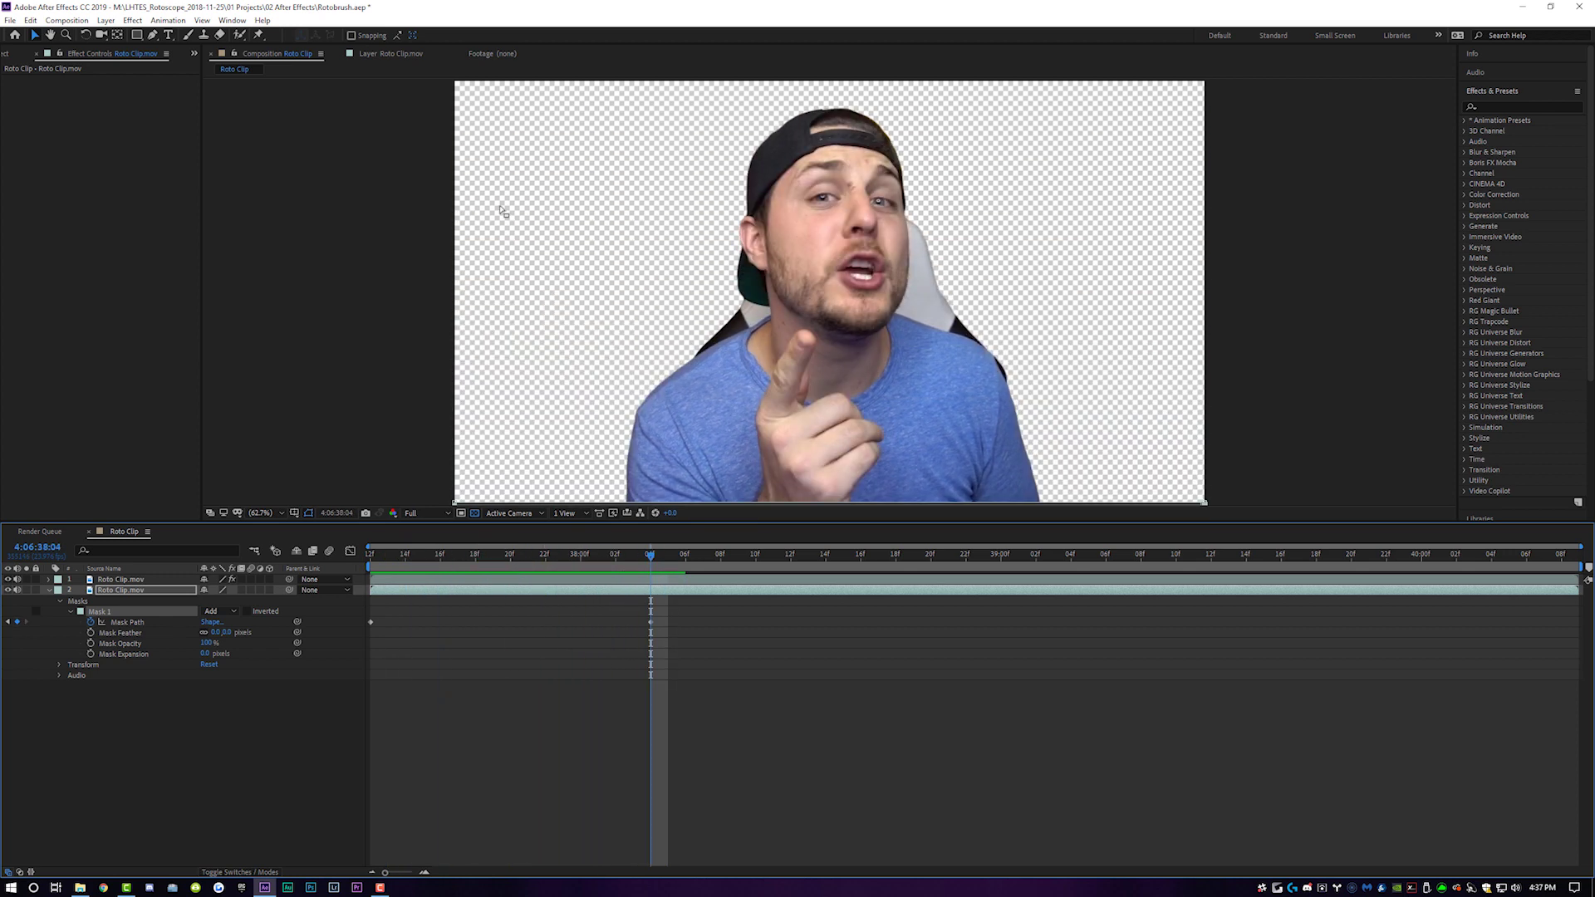
pyautogui.click(105, 20)
pyautogui.moveTo(137, 35)
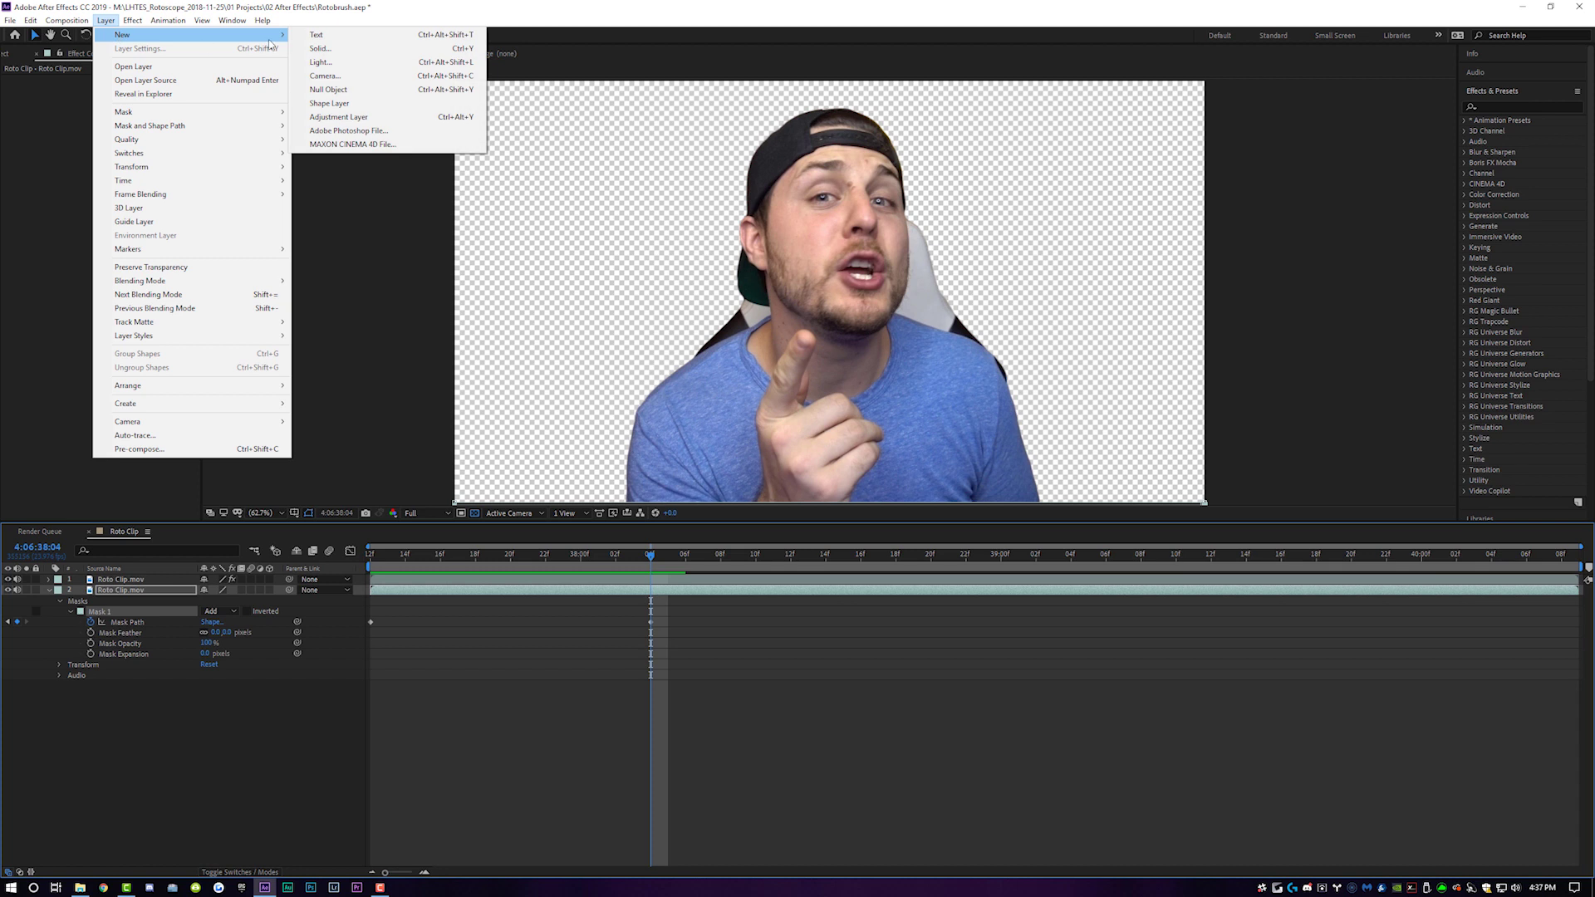
pyautogui.click(321, 48)
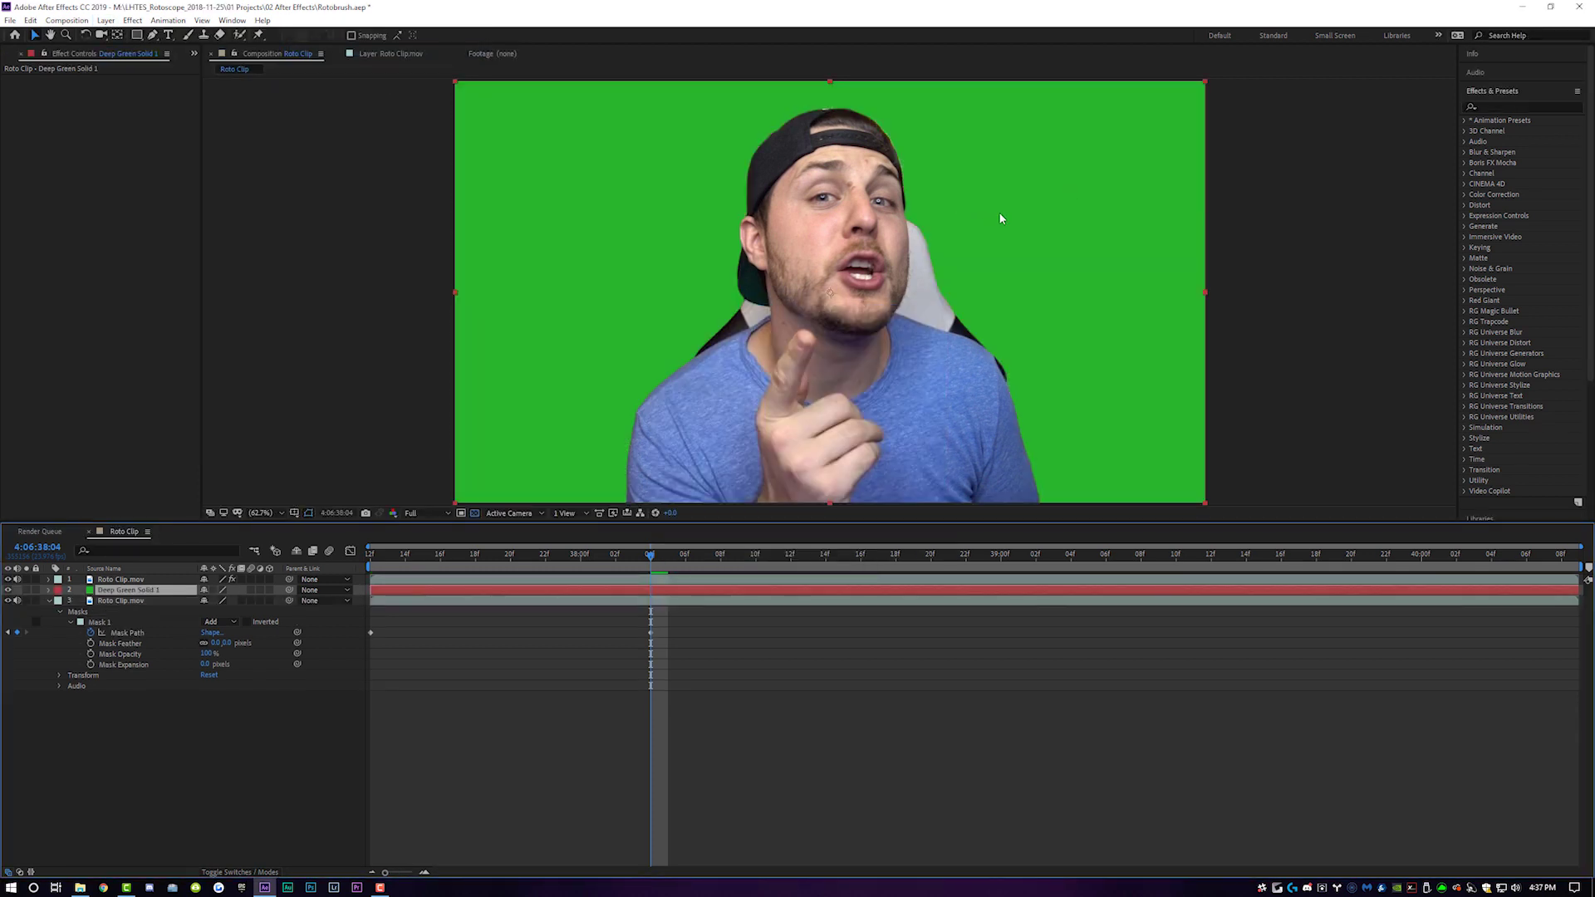
# Search Effects & Presets for 'ramp' and apply Gradient Ramp to Deep Green Solid 1
pyautogui.click(1502, 108)
pyautogui.write('ramp')
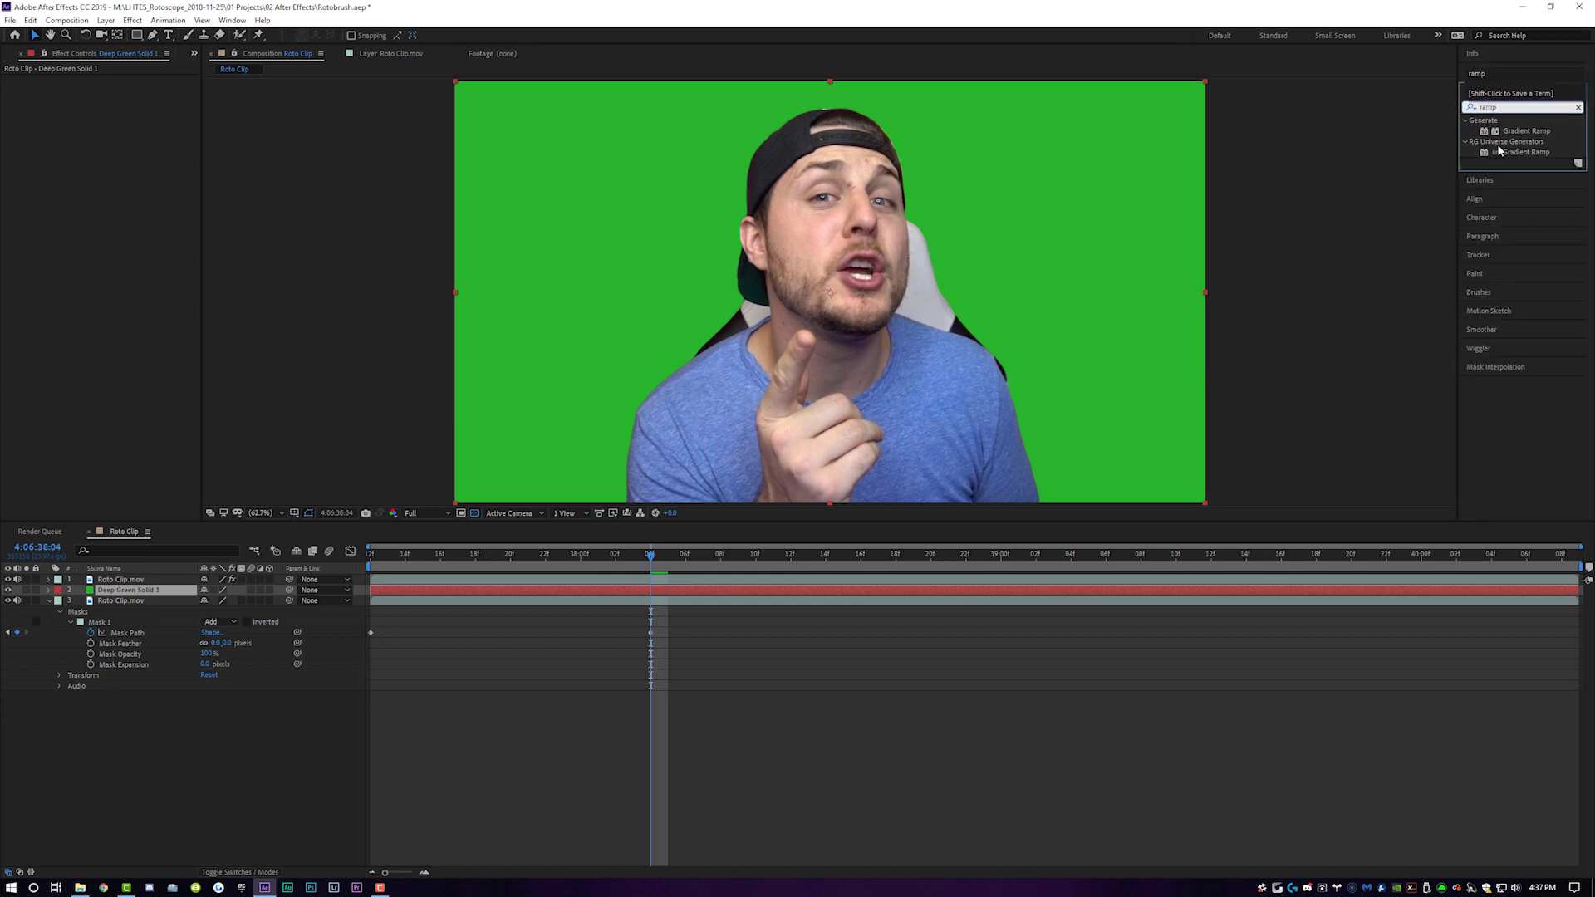
pyautogui.moveTo(1527, 131); pyautogui.dragTo(919, 566)
pyautogui.moveTo(835, 595); pyautogui.dragTo(842, 593)
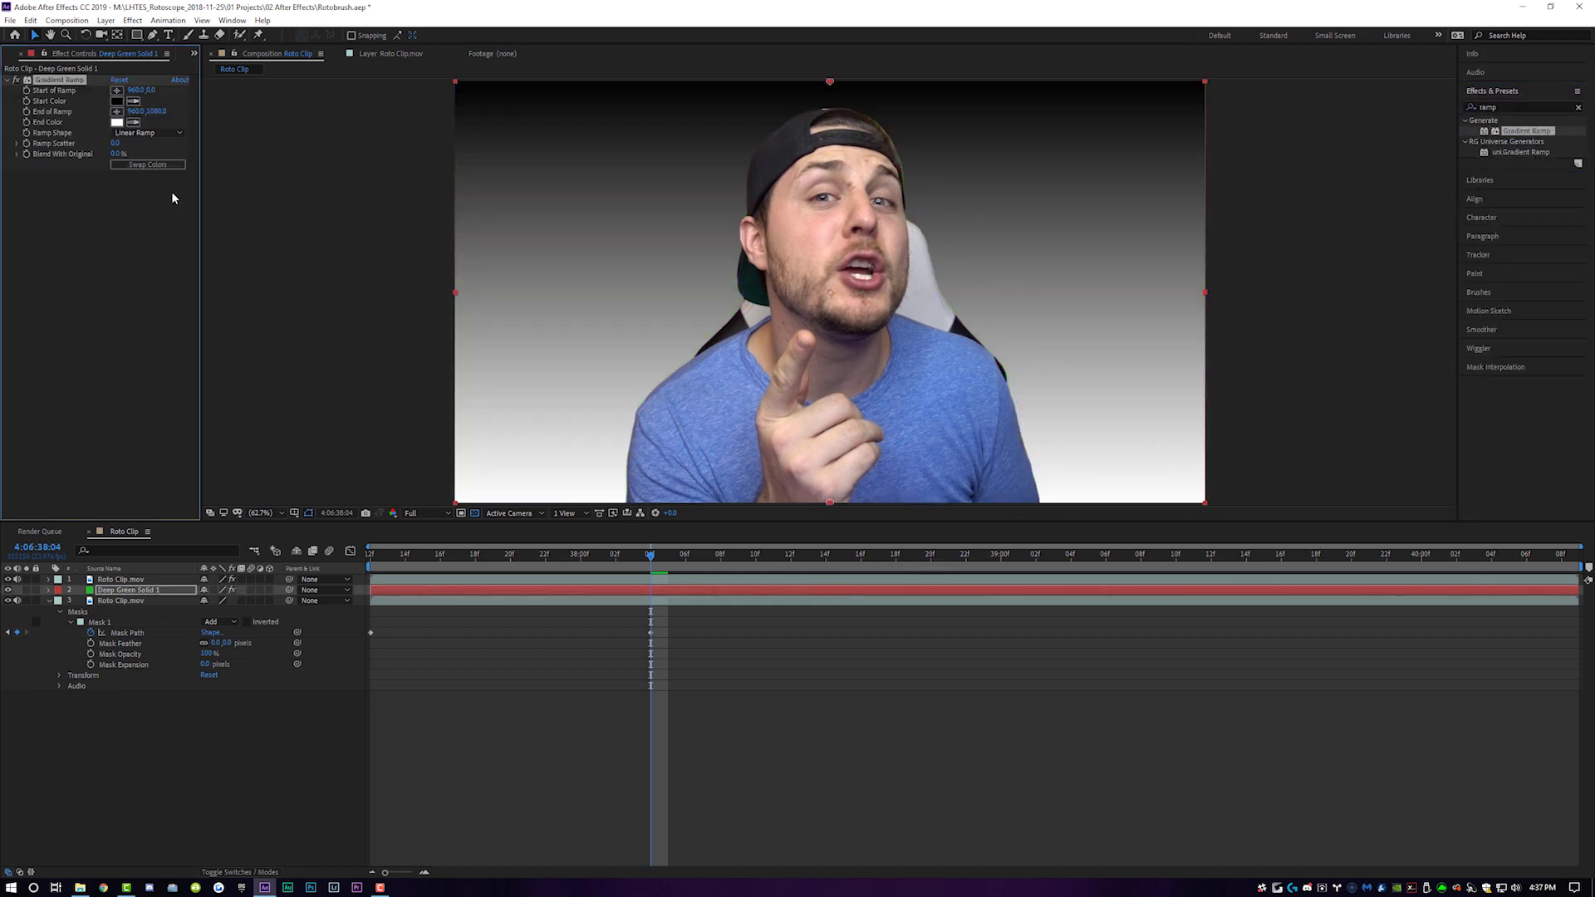
# Set the Gradient Ramp start colour to green 1C8911 and end colour to dark green 0C4105
pyautogui.click(117, 101)
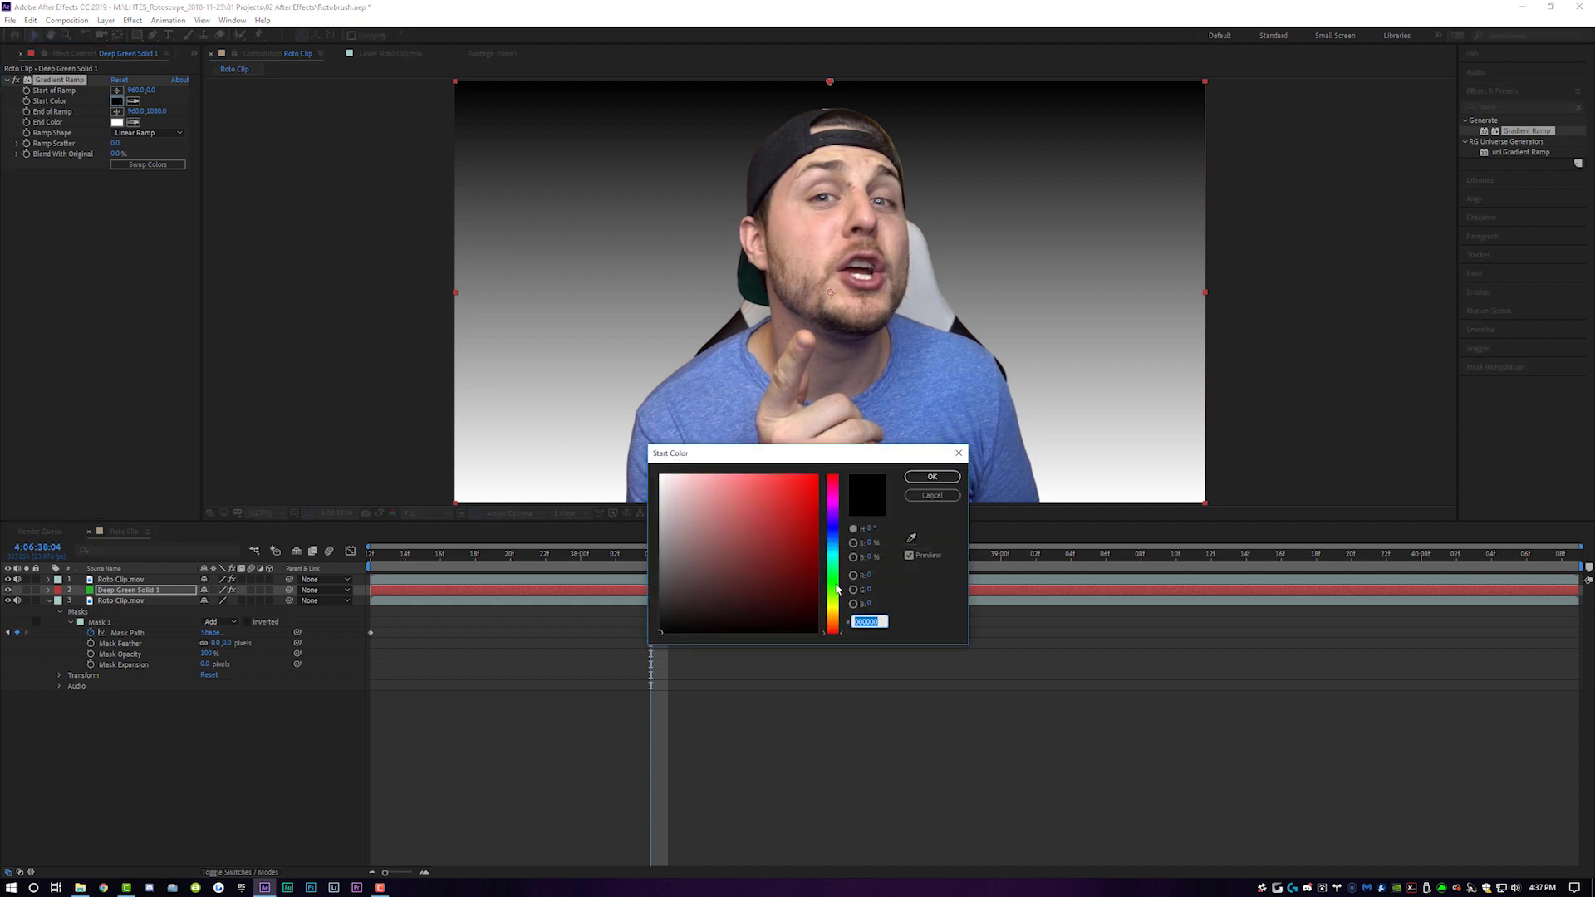
pyautogui.click(834, 588)
pyautogui.click(799, 548)
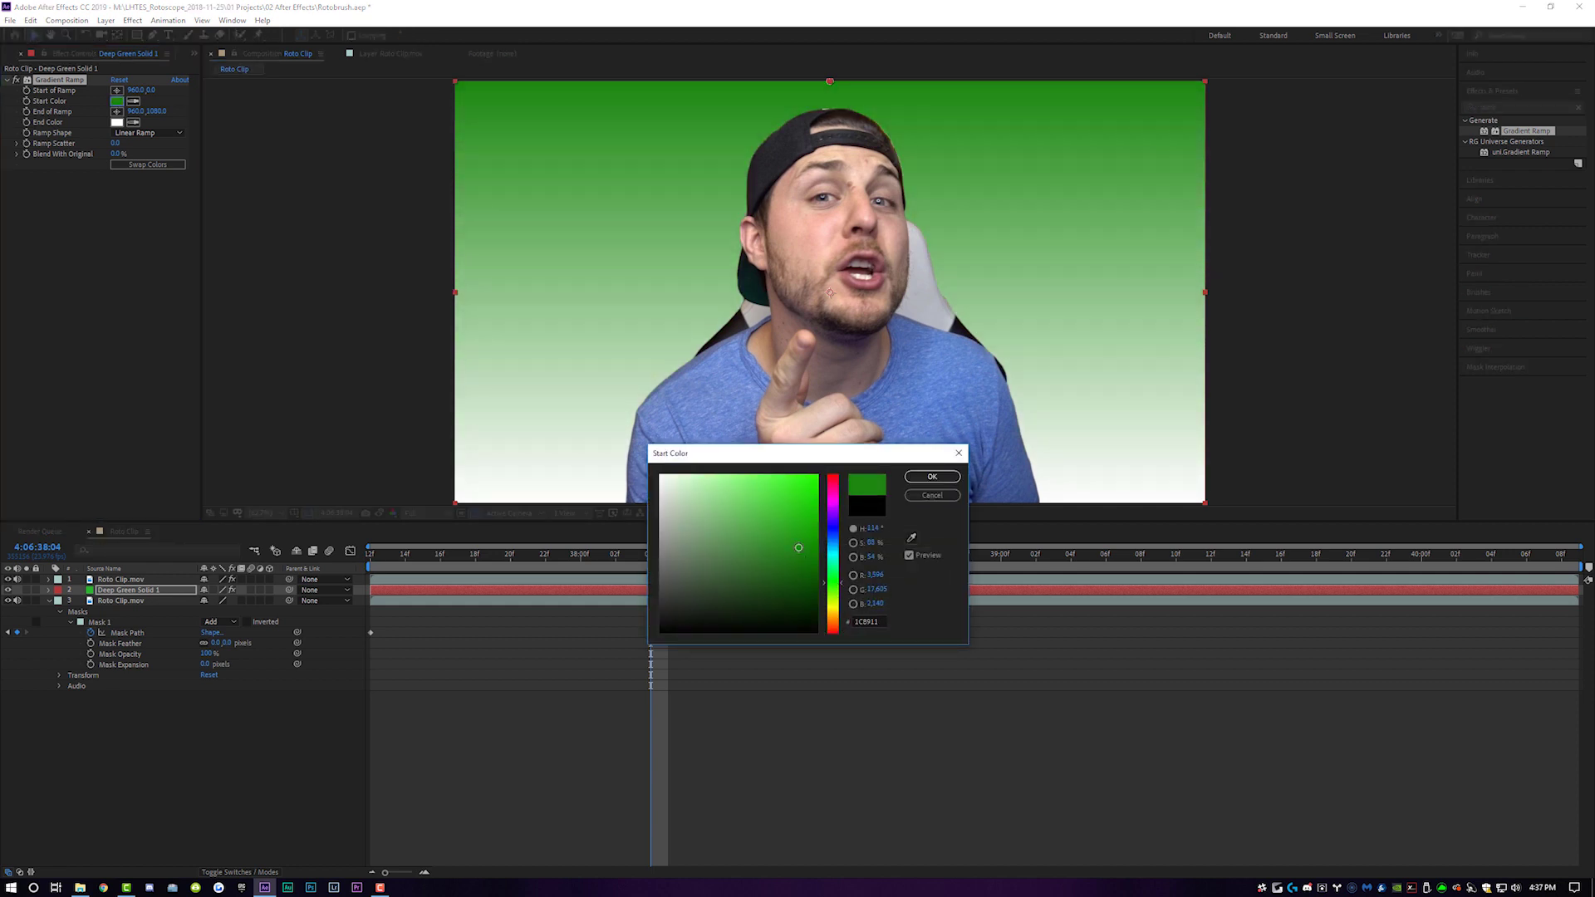
pyautogui.click(932, 477)
pyautogui.click(117, 122)
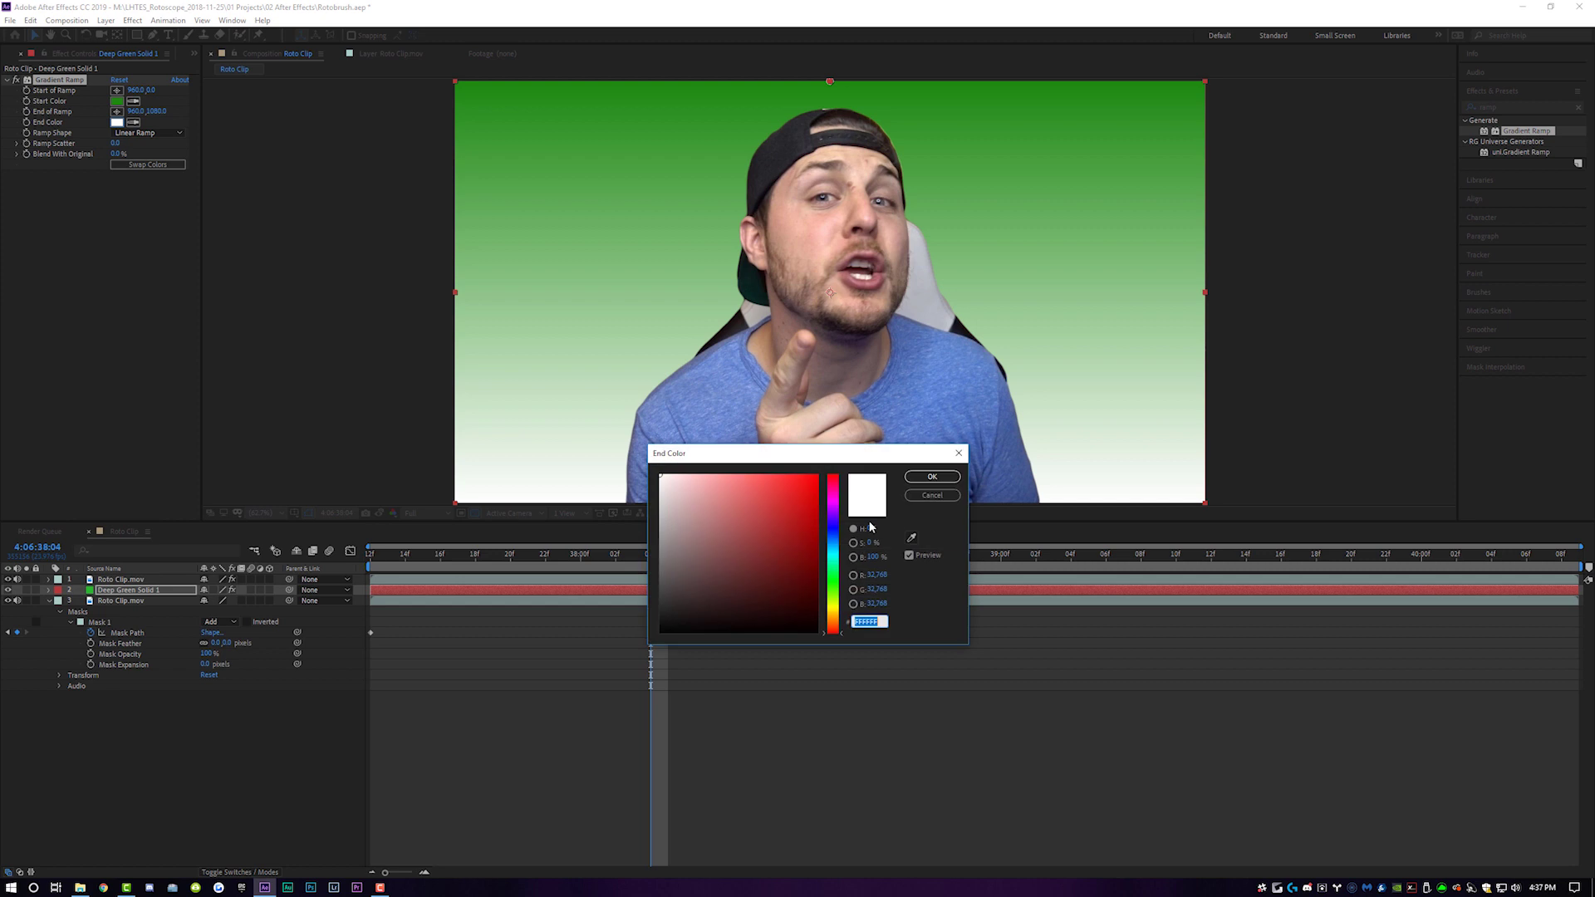
pyautogui.click(835, 586)
pyautogui.click(805, 583)
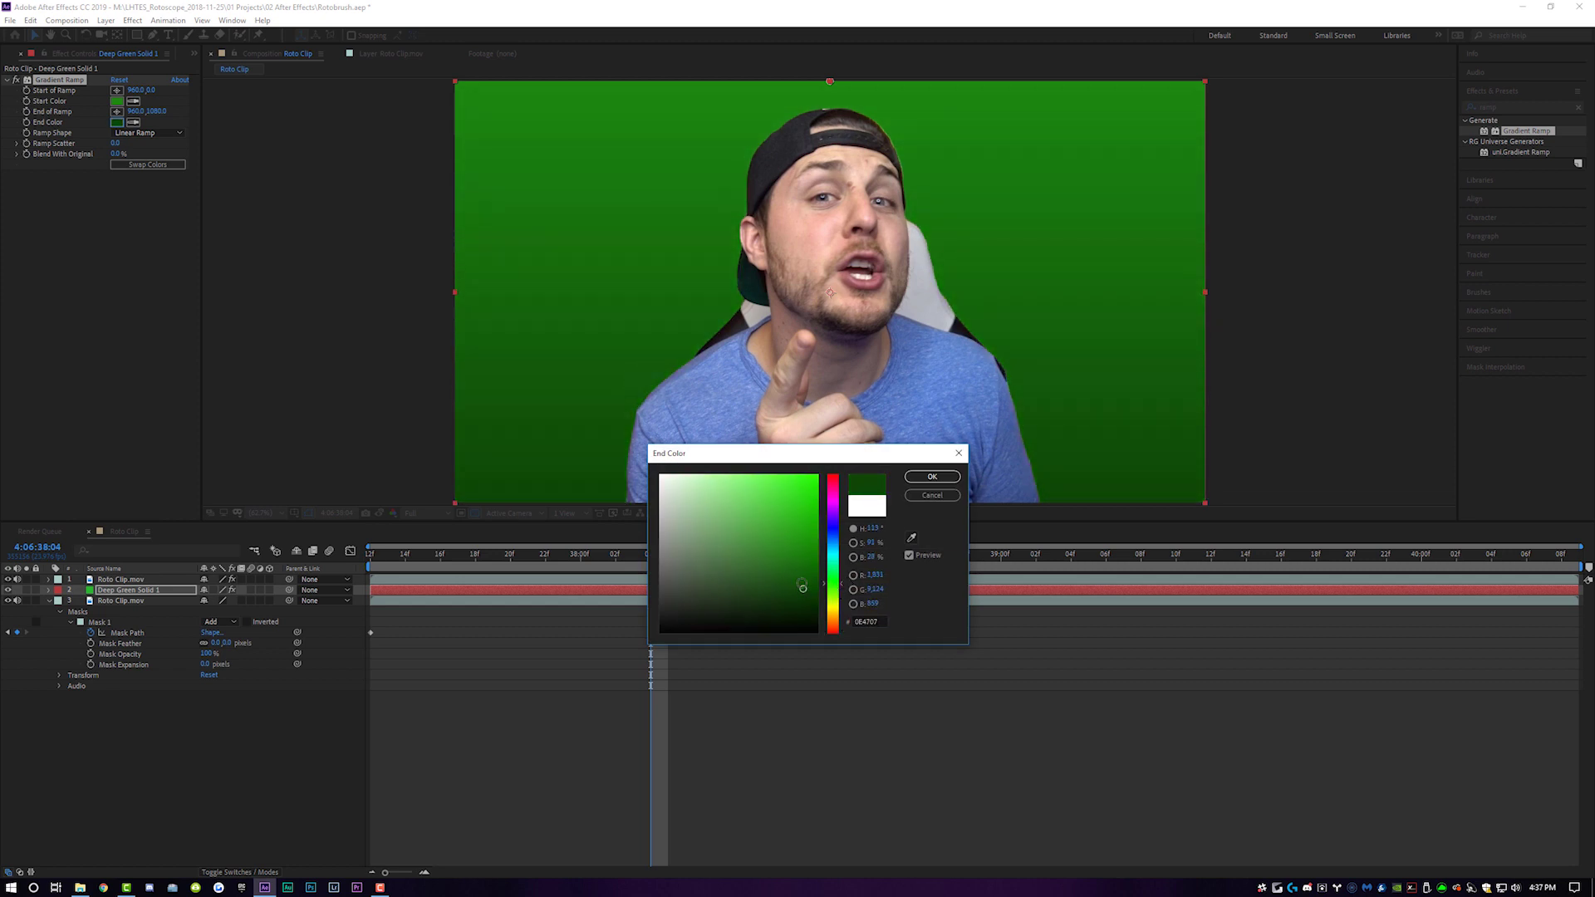
pyautogui.moveTo(805, 582); pyautogui.dragTo(806, 593)
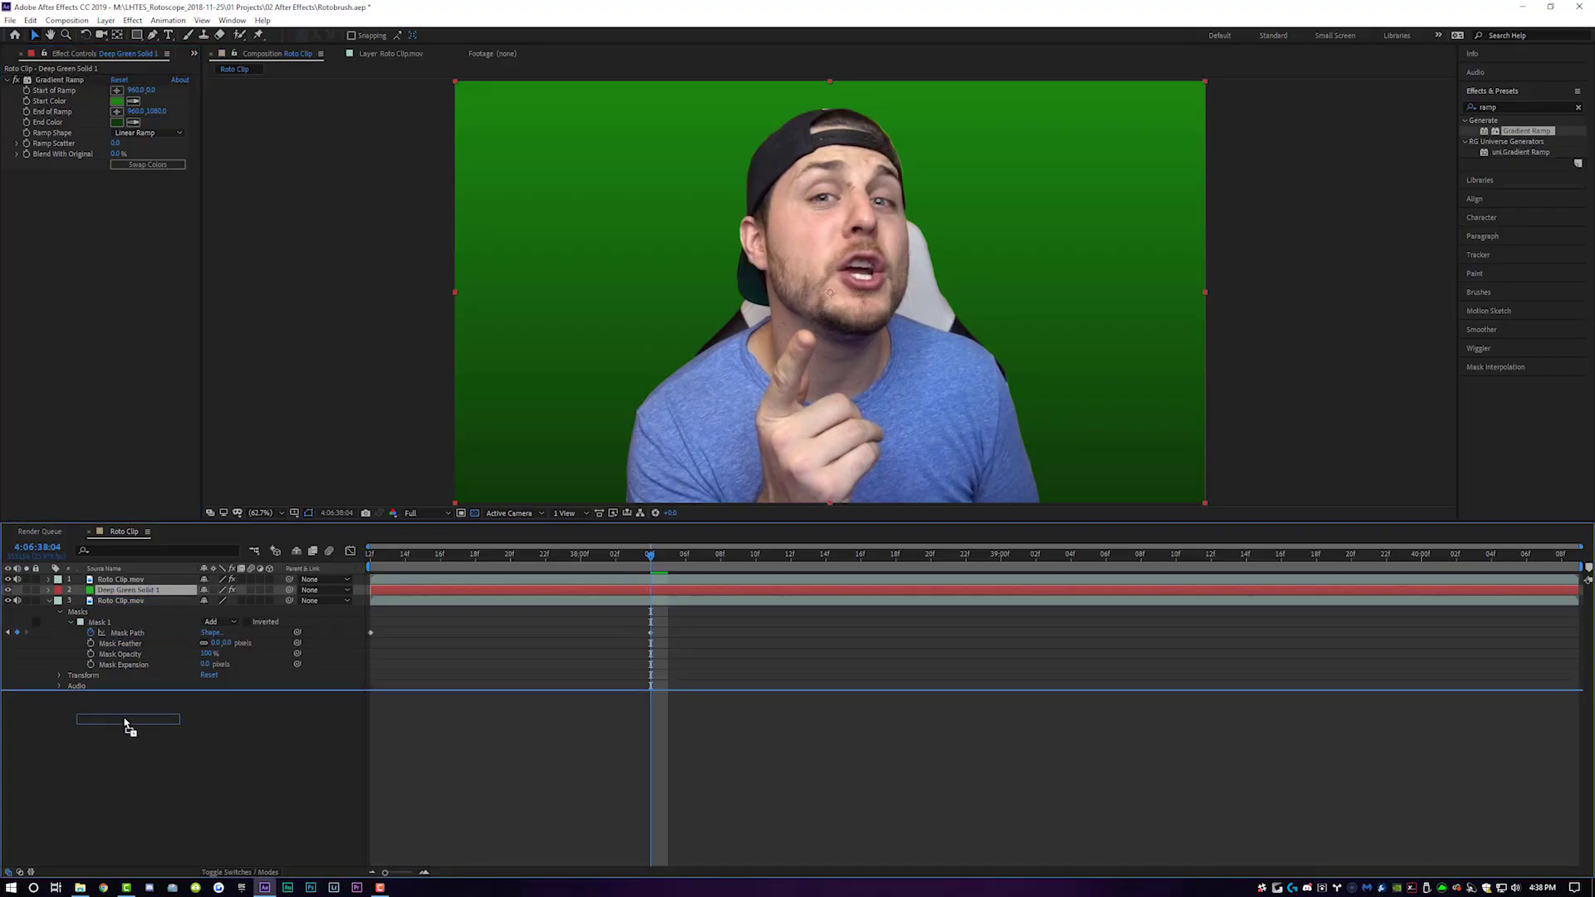
pyautogui.click(457, 556)
# Preview the wipe revealing the green gradient behind the presenter
pyautogui.press('space')
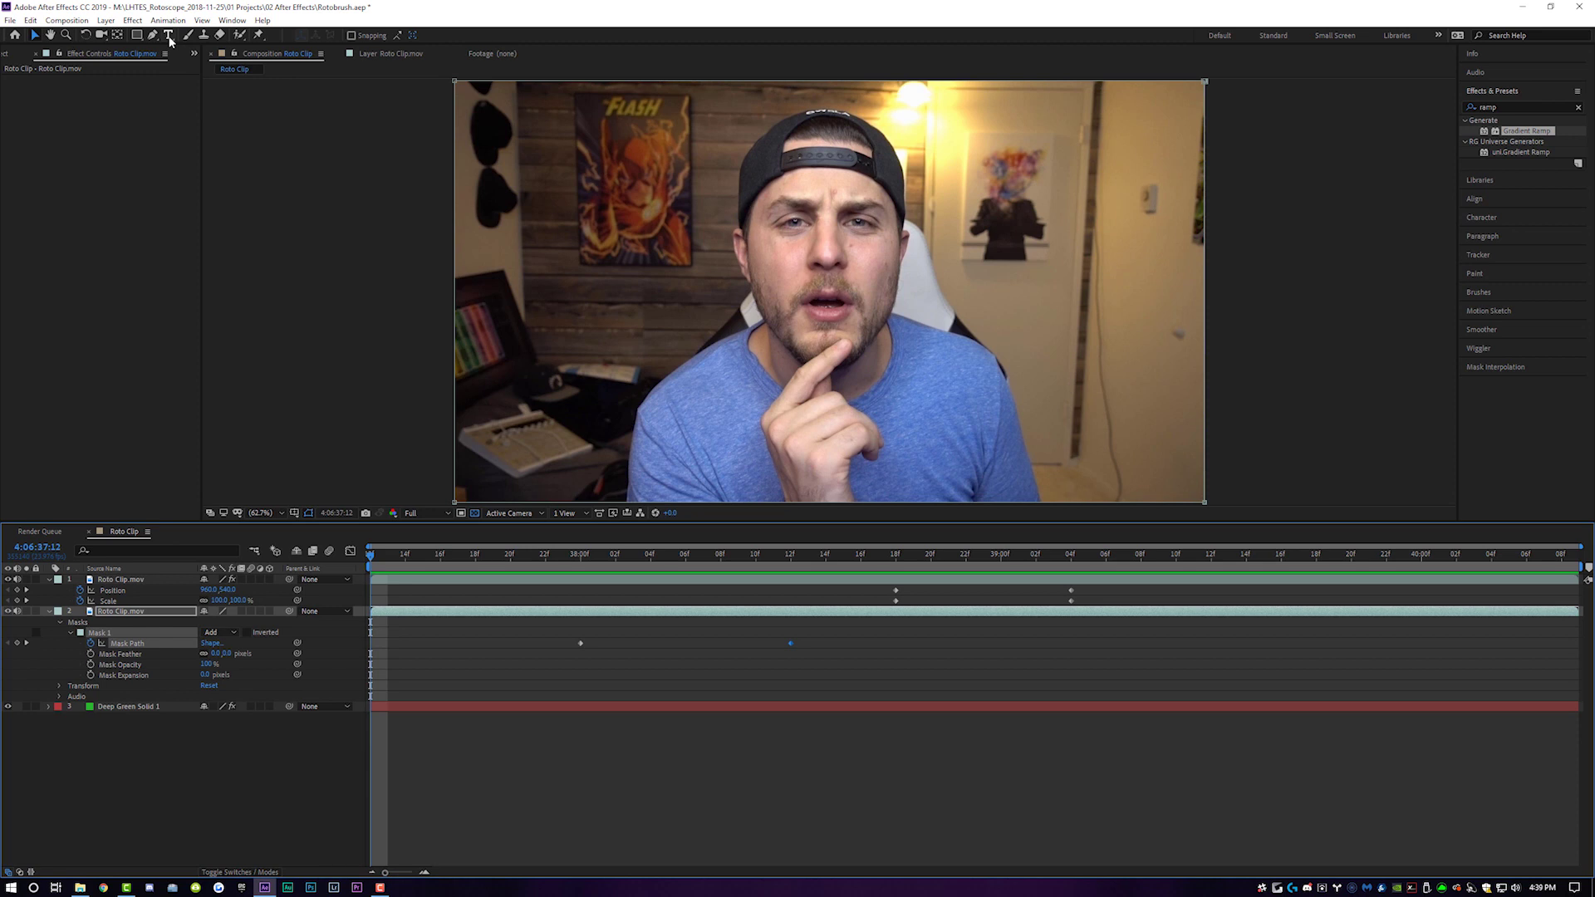
pyautogui.hotkey('ctrl', 't')
# Type 'WOW TEXT!' as a new text layer and reposition it in the frame
pyautogui.click(580, 274)
pyautogui.write('WO')
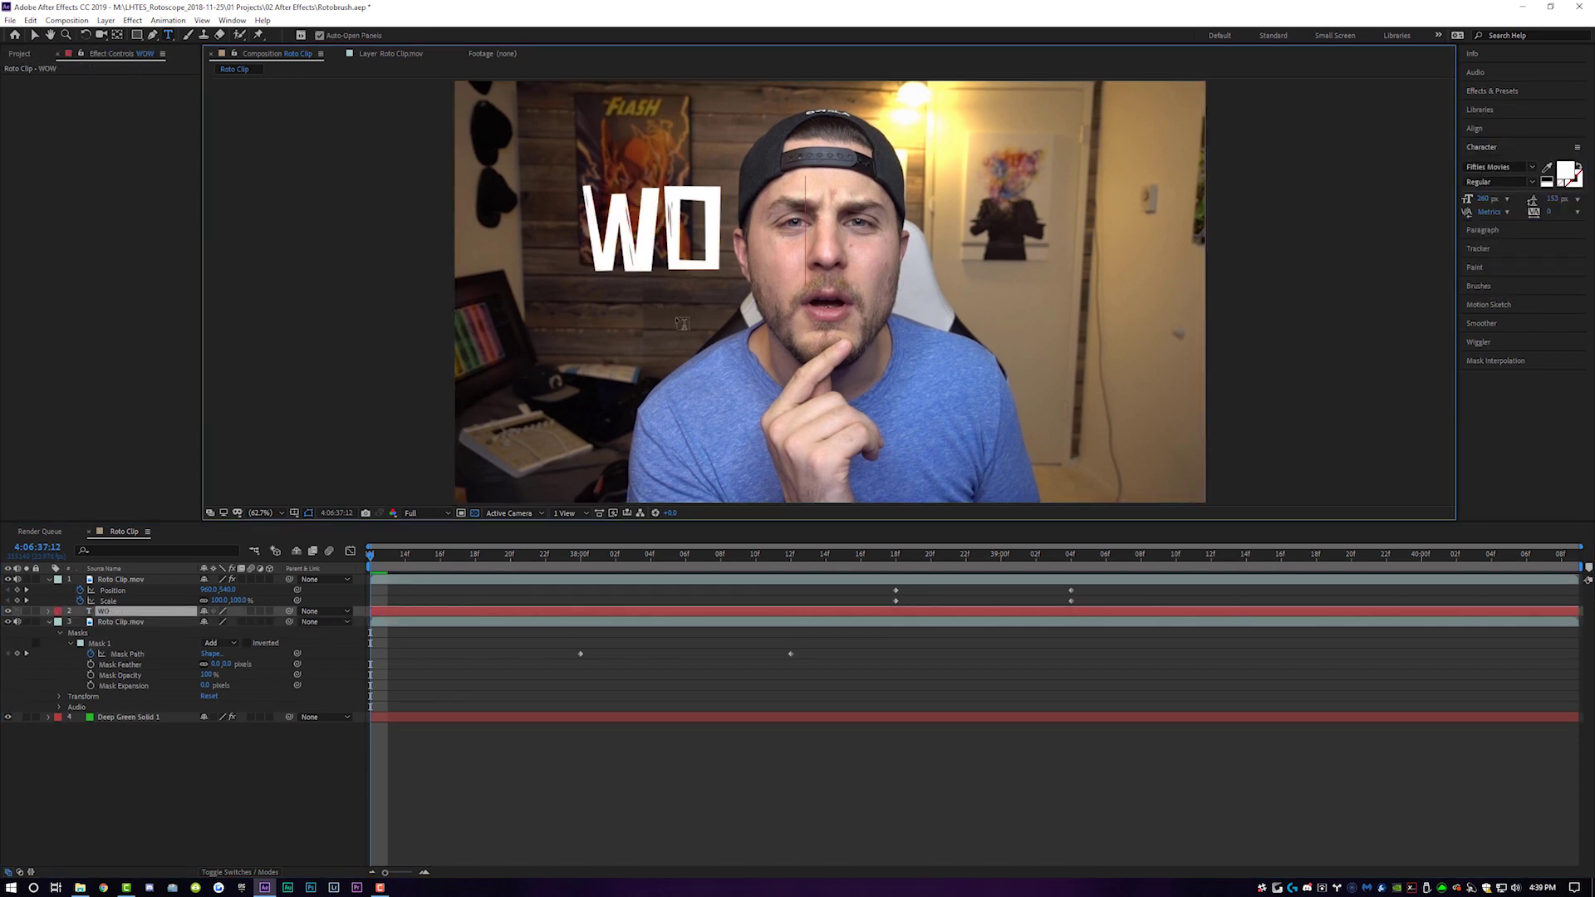
pyautogui.write('W TEXT!')
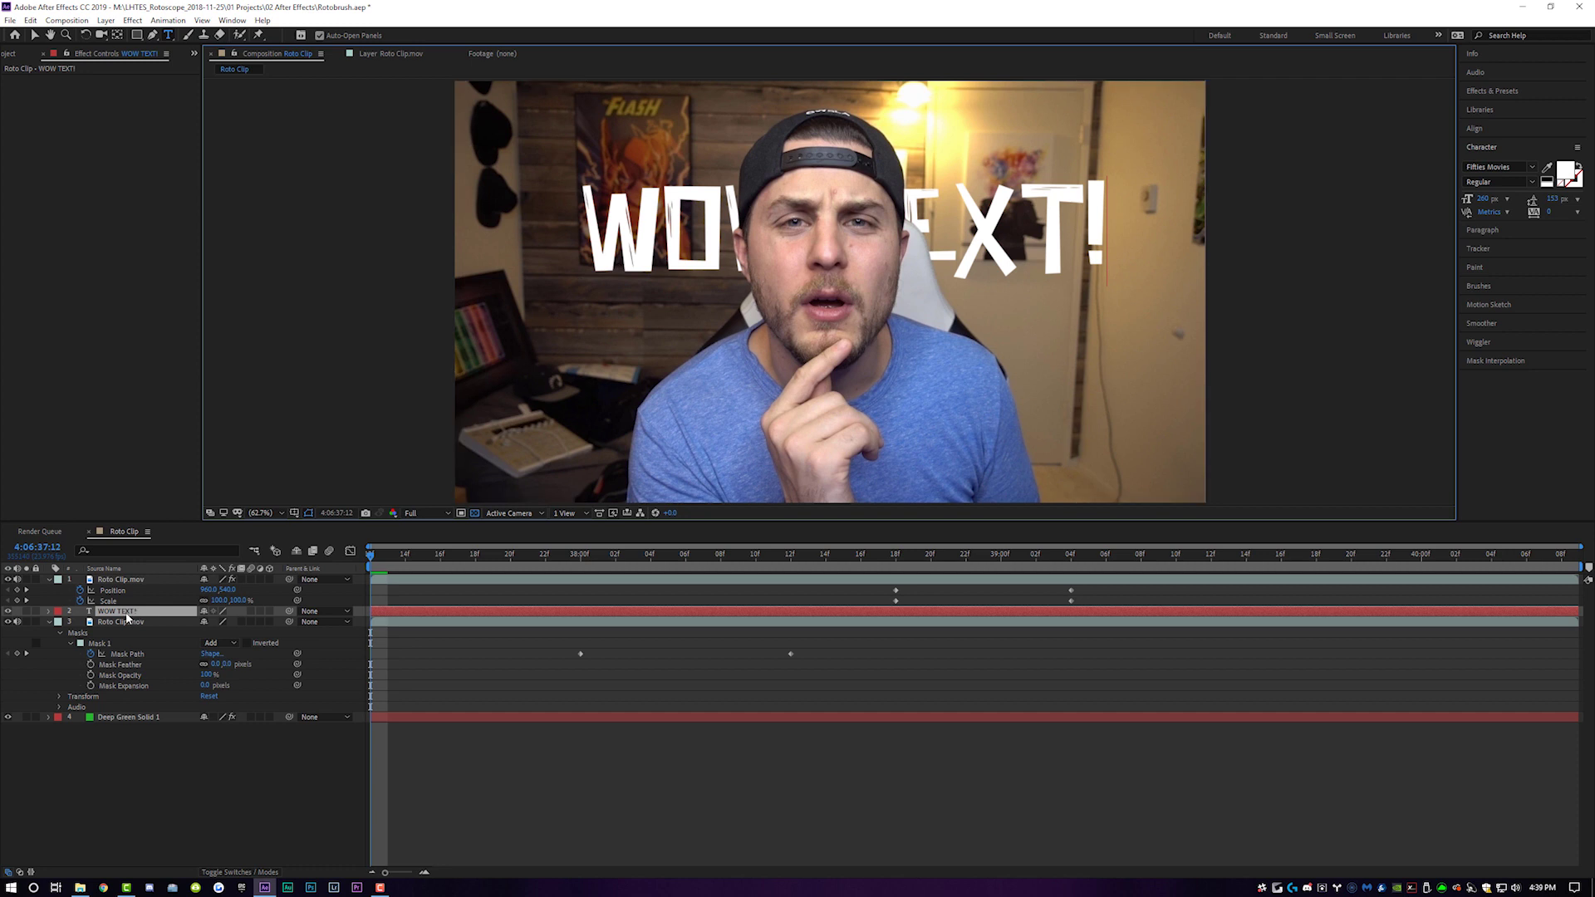
pyautogui.click(170, 580)
pyautogui.click(171, 612)
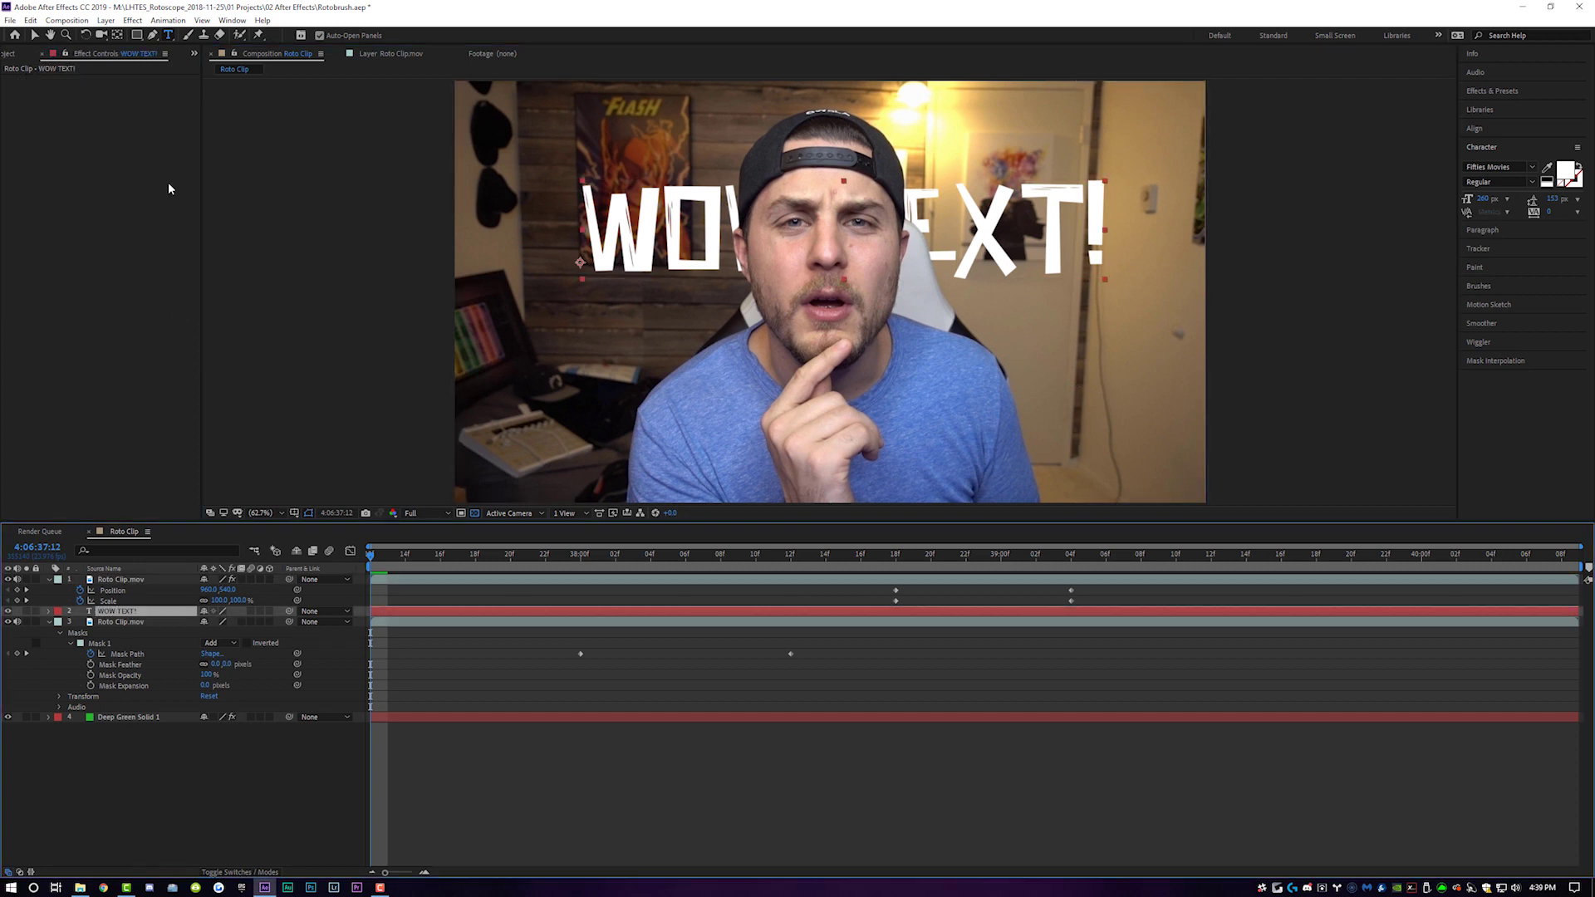
pyautogui.click(34, 34)
pyautogui.moveTo(673, 241); pyautogui.dragTo(613, 292)
# Scale the WOW TEXT! layer to 173%, preview it, and nudge it left and up
pyautogui.press('s')
pyautogui.moveTo(214, 621); pyautogui.dragTo(676, 389)
pyautogui.press('space')
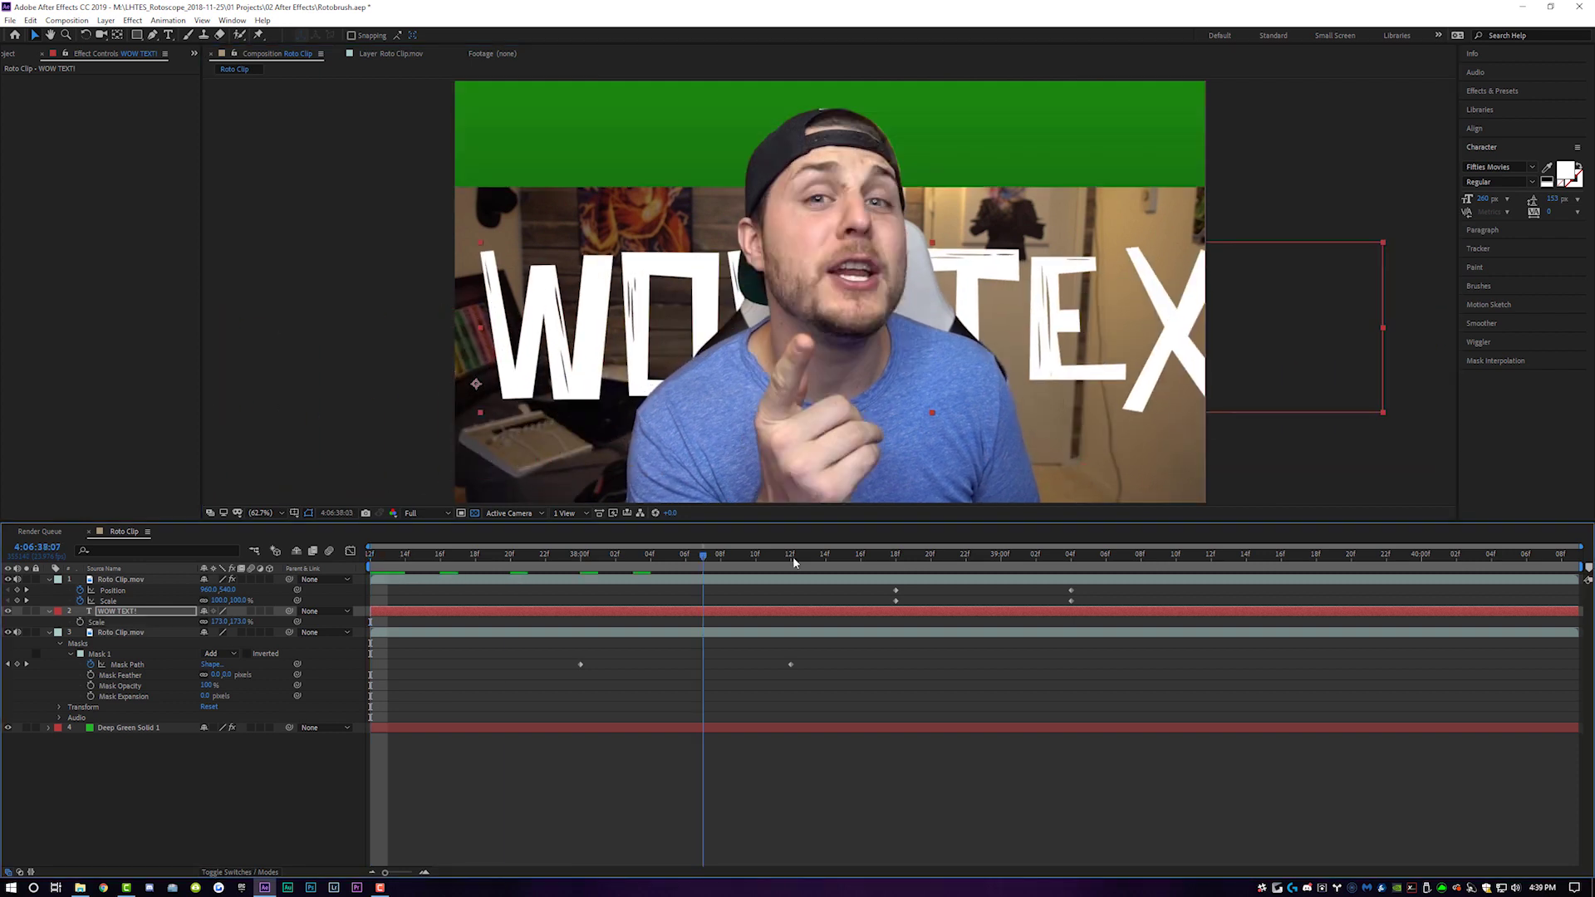
pyautogui.moveTo(608, 312); pyautogui.dragTo(571, 263)
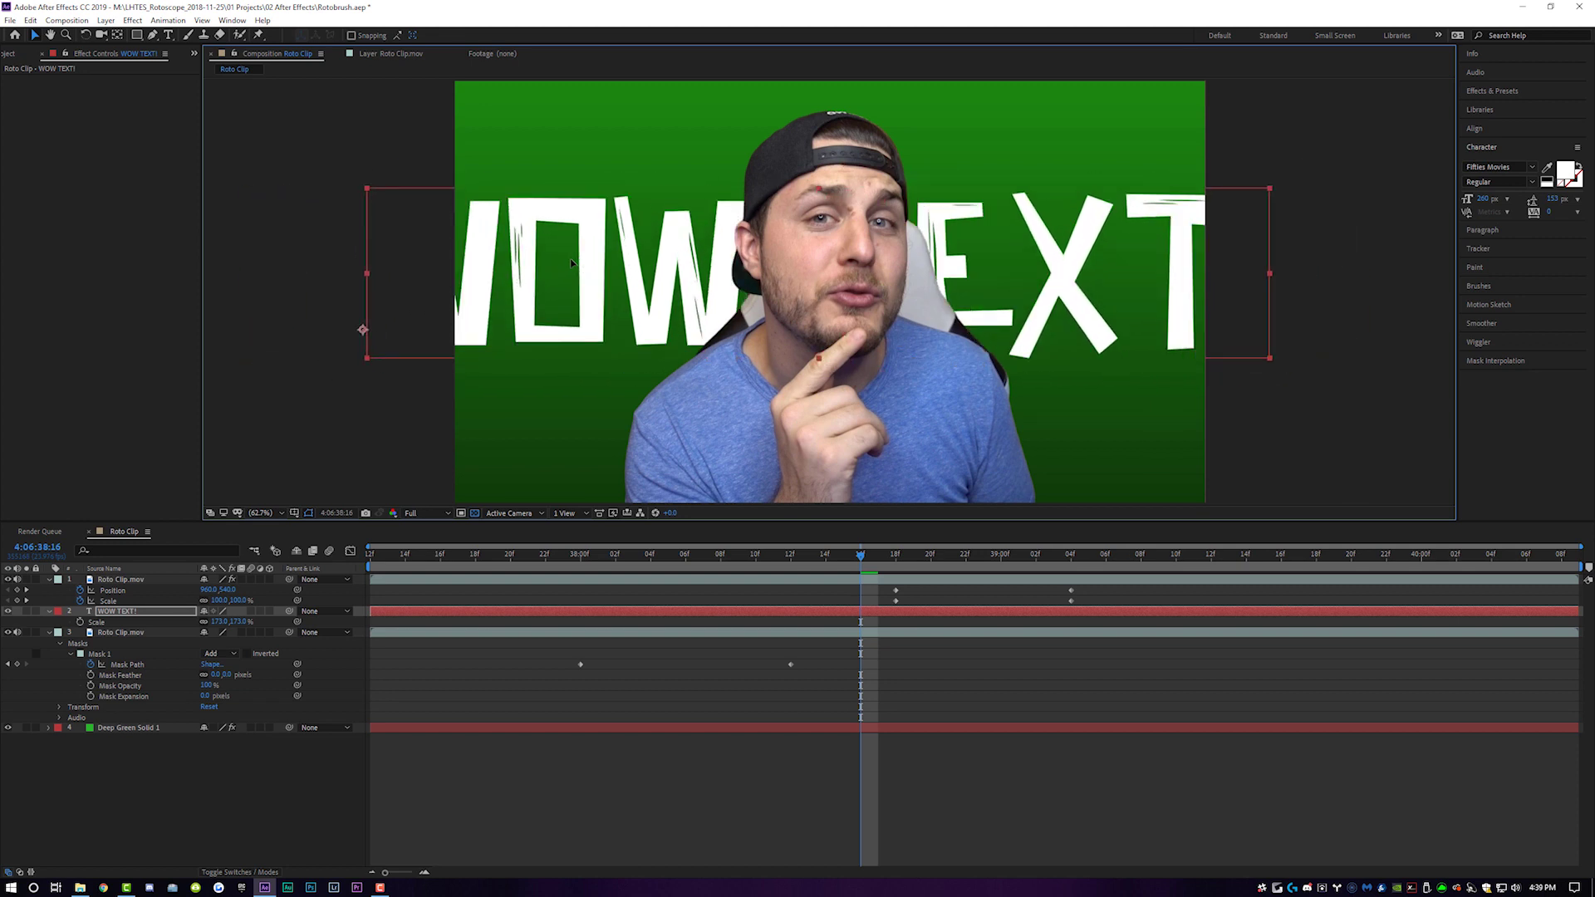